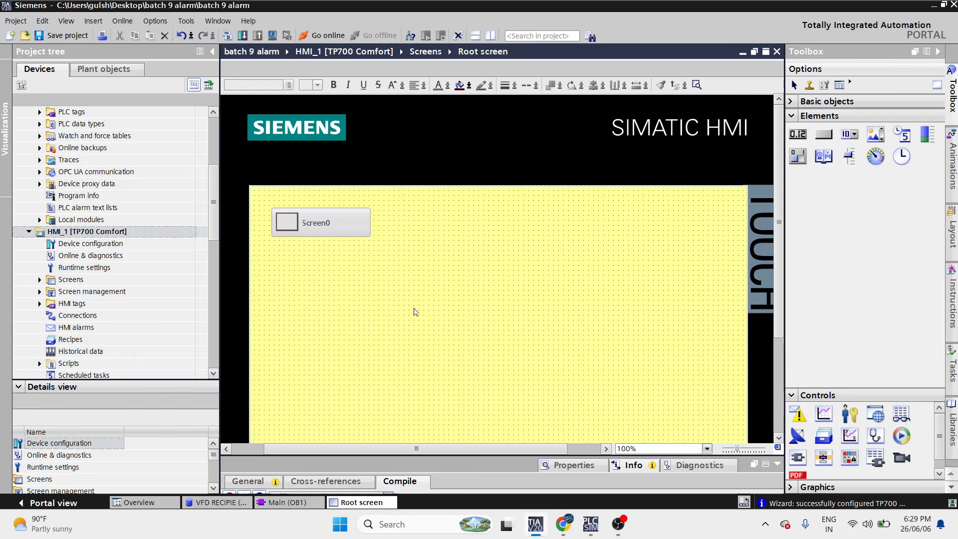
- Scroll the project tree down to reach HMI_1's Root screen
scroll(415, 310, "down", 2)
- Draw a button near the screen centre and label it START
left_click(824, 134)
left_click_drag(378, 211, 473, 266)
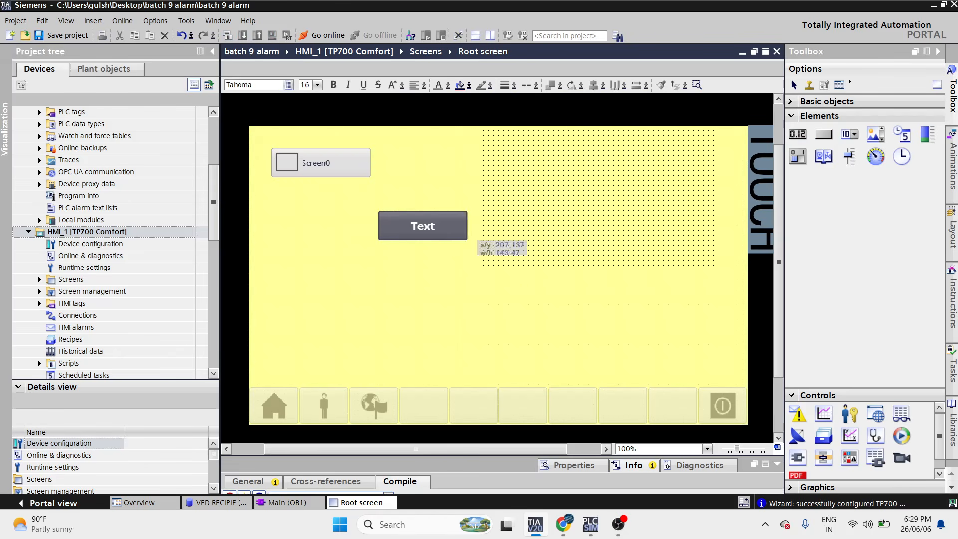
type("START")
key("Return")
- Duplicate the START button below it and relabel the copy STOP
key("ctrl+c")
key("ctrl+v")
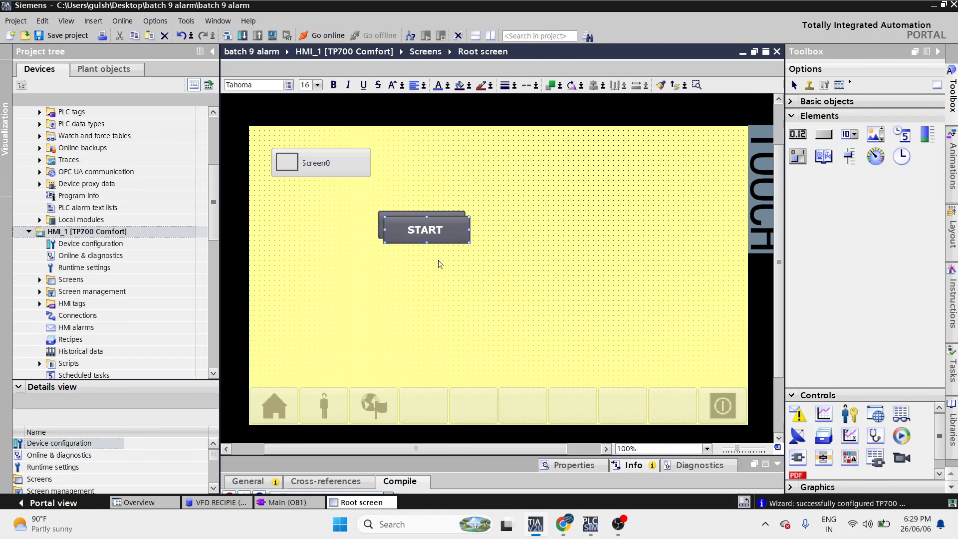
left_click_drag(437, 237, 430, 269)
double_click(430, 269)
type("STOP")
key("Return")
- Duplicate the STOP button below it and relabel the copy RESET
key("ctrl+c")
key("ctrl+v")
left_click_drag(430, 272, 426, 306)
double_click(422, 305)
type("RESET")
key("Return")
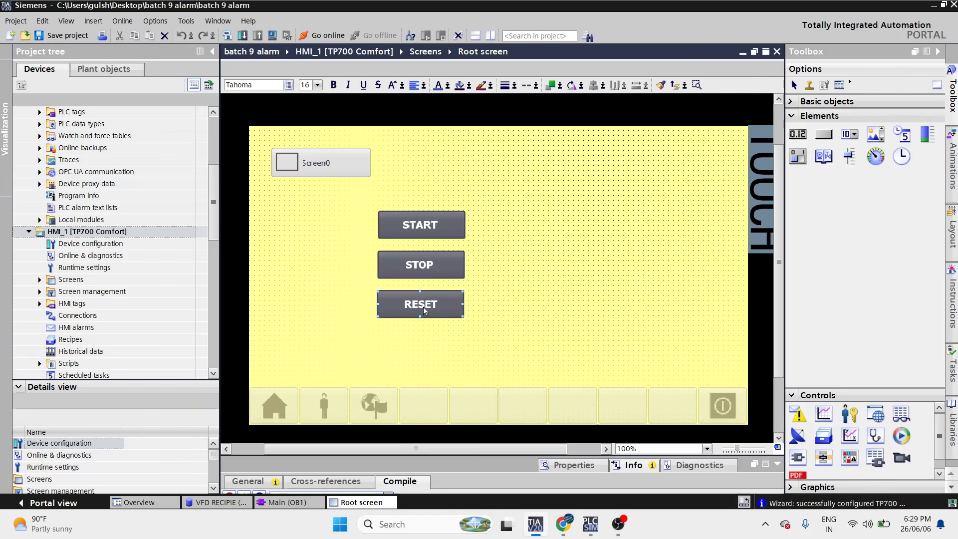
left_click(538, 325)
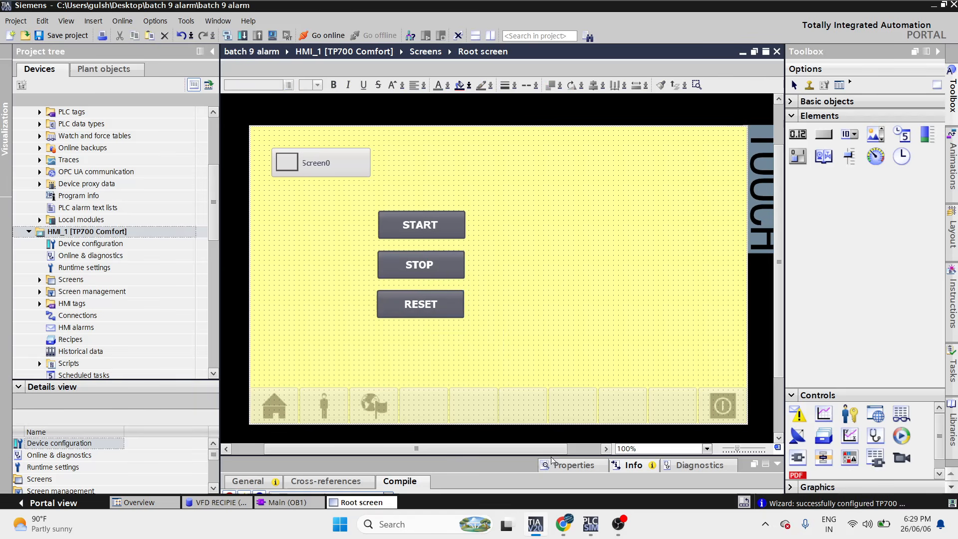
left_click_drag(551, 455, 525, 239)
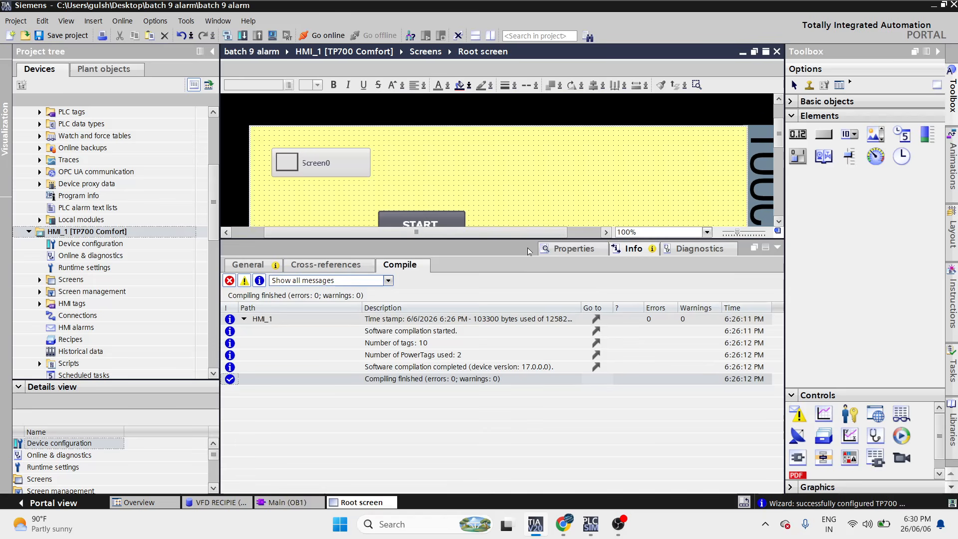
- Add SetBitWhileKeyPressed to the START button's Press event
left_click(461, 219)
left_click(552, 250)
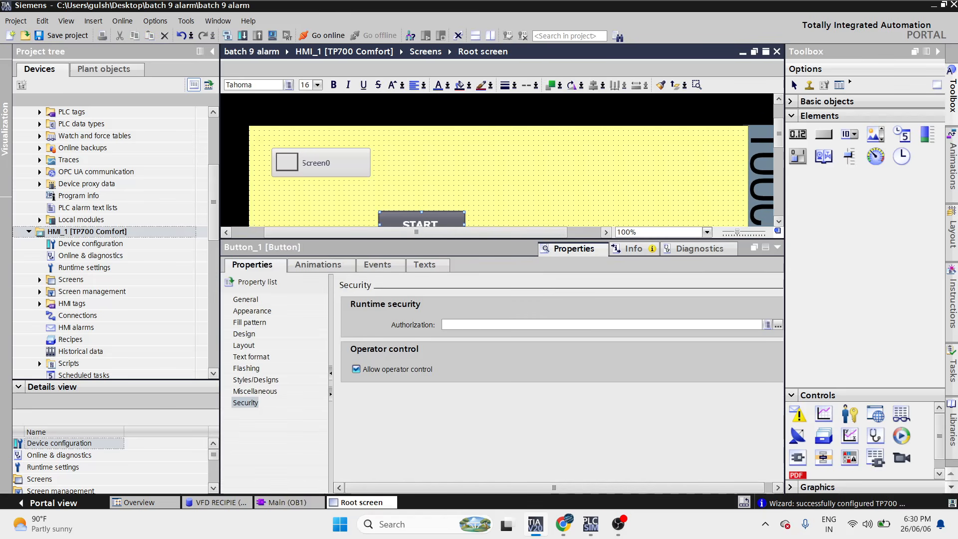
left_click(372, 266)
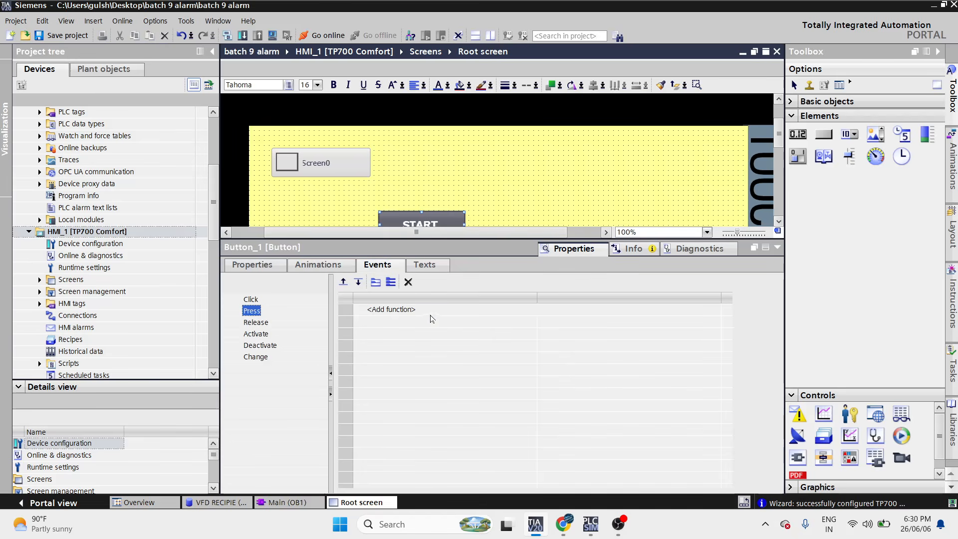
left_click(430, 313)
type("SET")
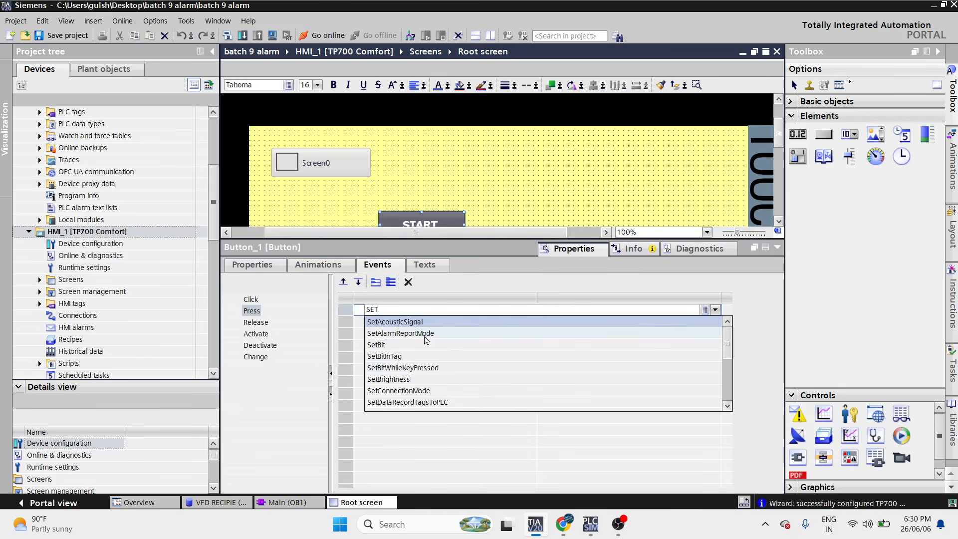
left_click(419, 368)
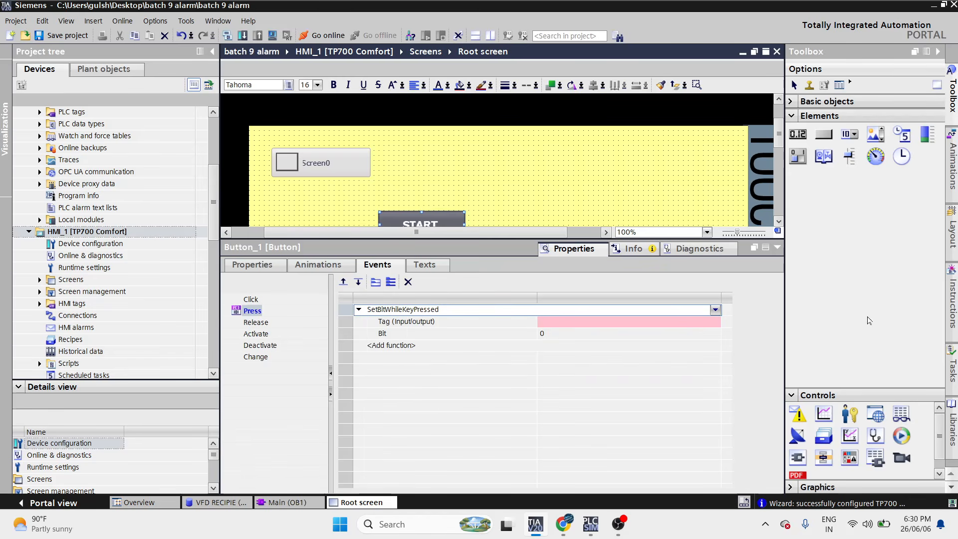
- Choose ALARM [DB1] > MOTOR 1 > START as the function's tag
left_click(716, 322)
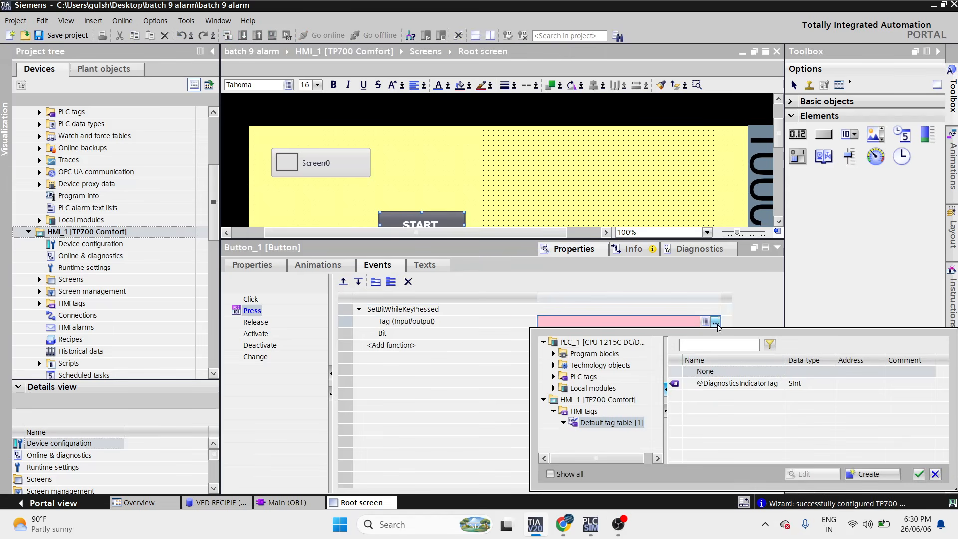
left_click(553, 377)
left_click(574, 388)
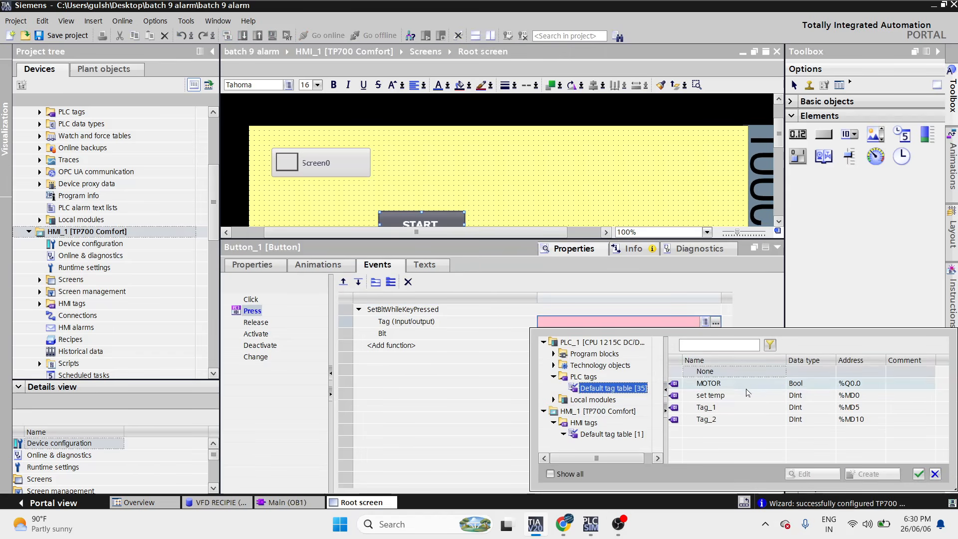
left_click(553, 354)
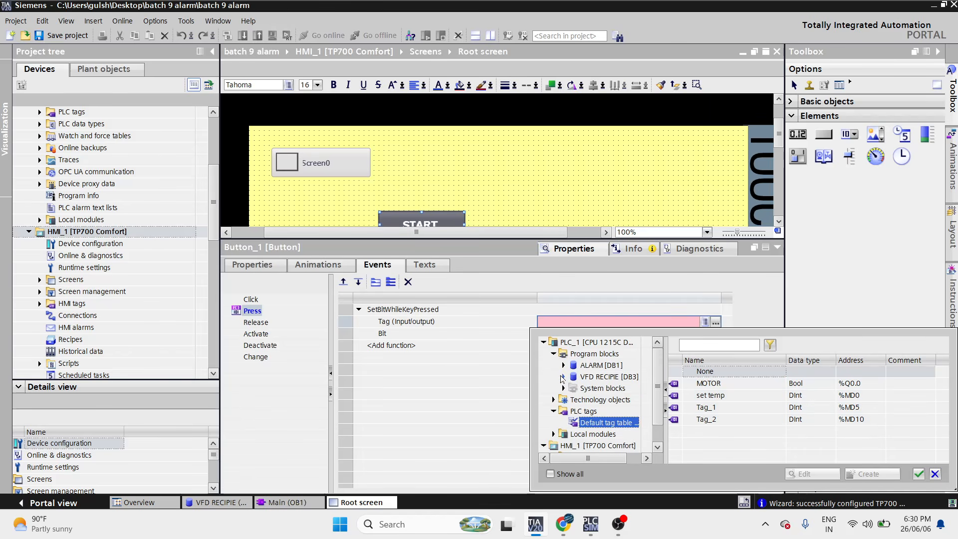
left_click(564, 368)
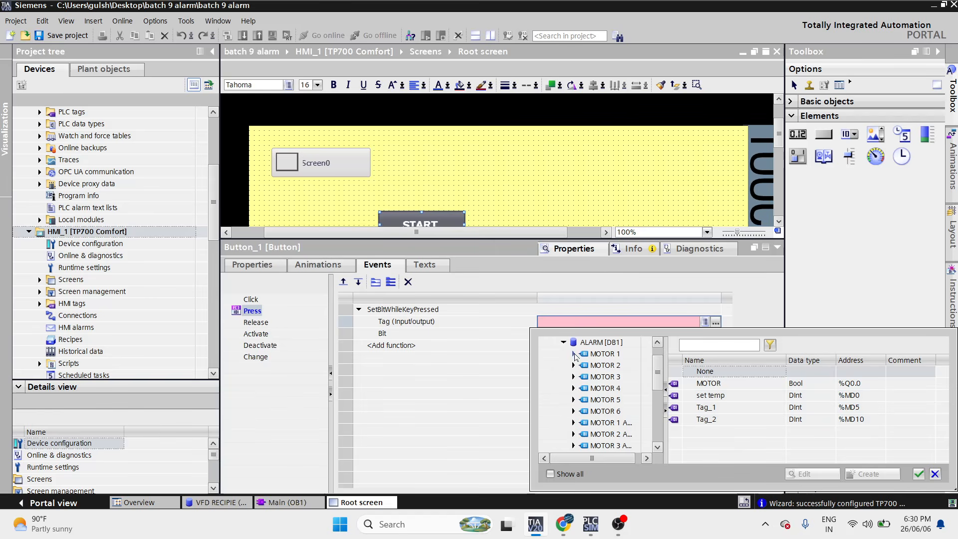
left_click(574, 355)
left_click(573, 366)
left_click(598, 365)
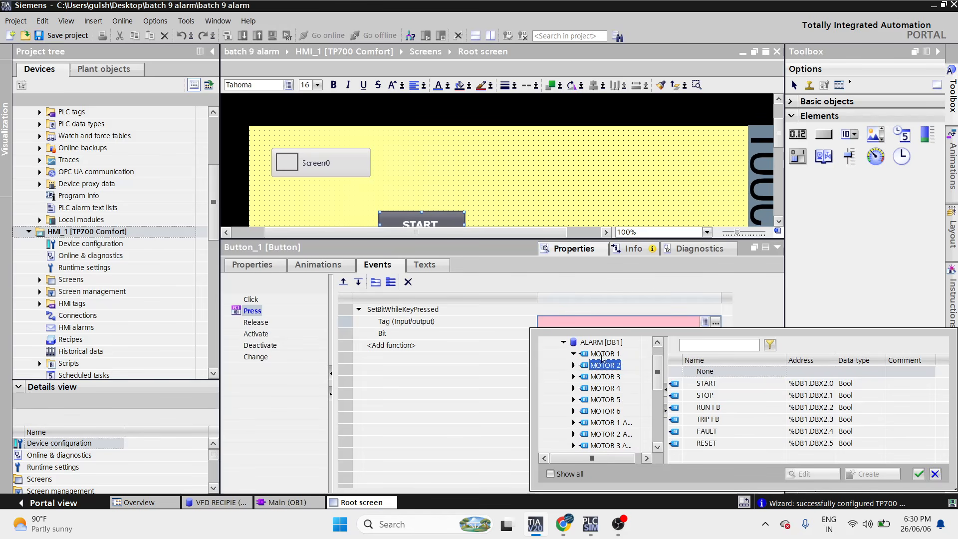
double_click(745, 387)
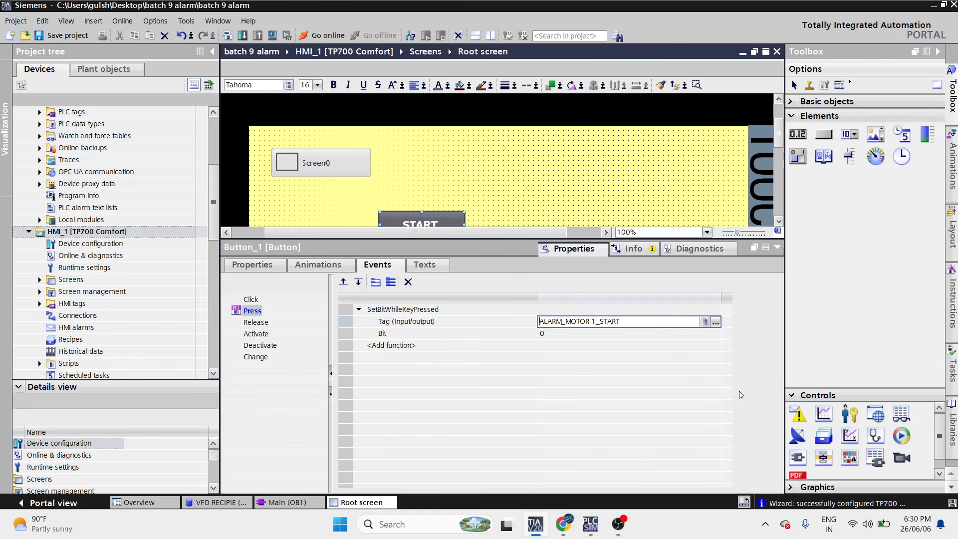
- Give the STOP button a SetBitWhileKeyPressed Press event on tag ALARM_MOTOR 1_STOP
left_click(560, 177)
scroll(560, 177, "down", 3)
left_click(446, 141)
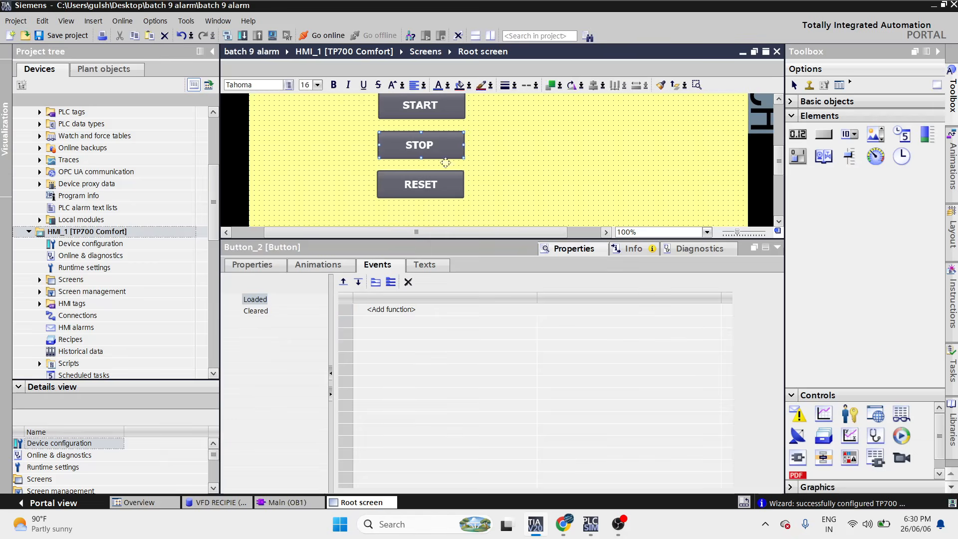
left_click(365, 311)
type("A")
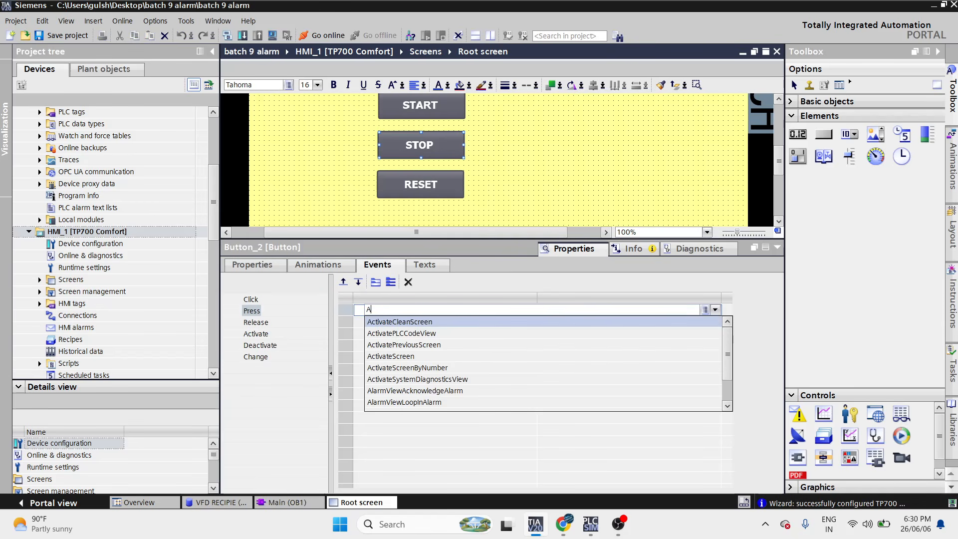
key("BackSpace")
type("SET")
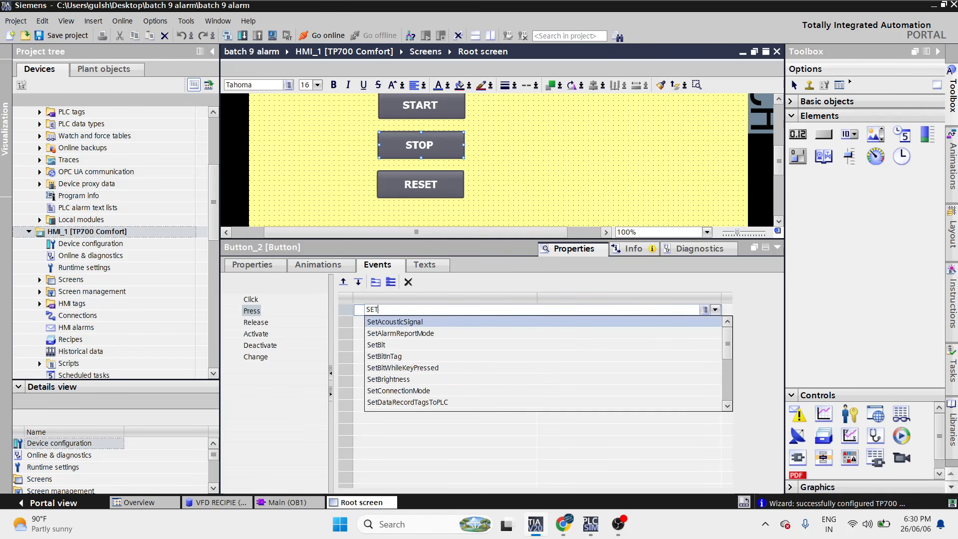
left_click(426, 368)
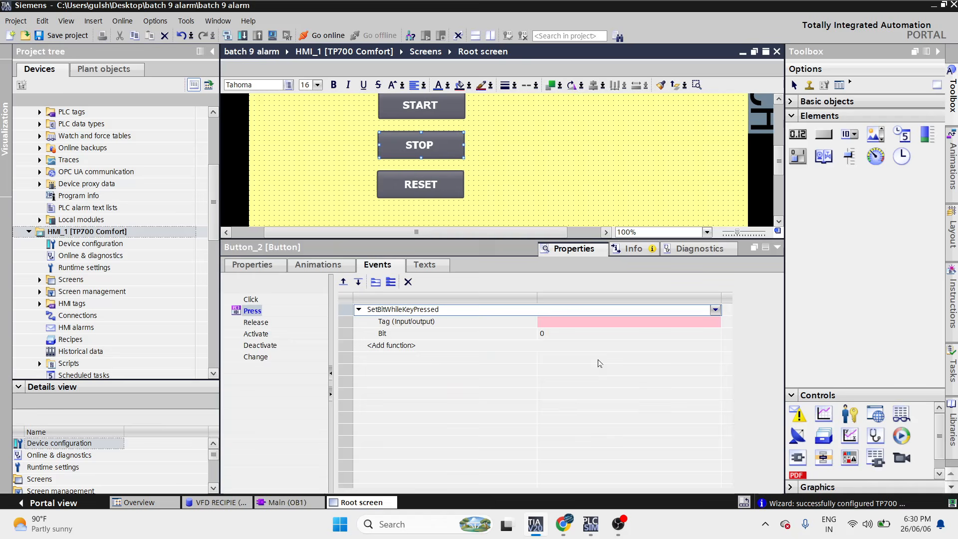
left_click(715, 324)
left_click(715, 324)
double_click(726, 392)
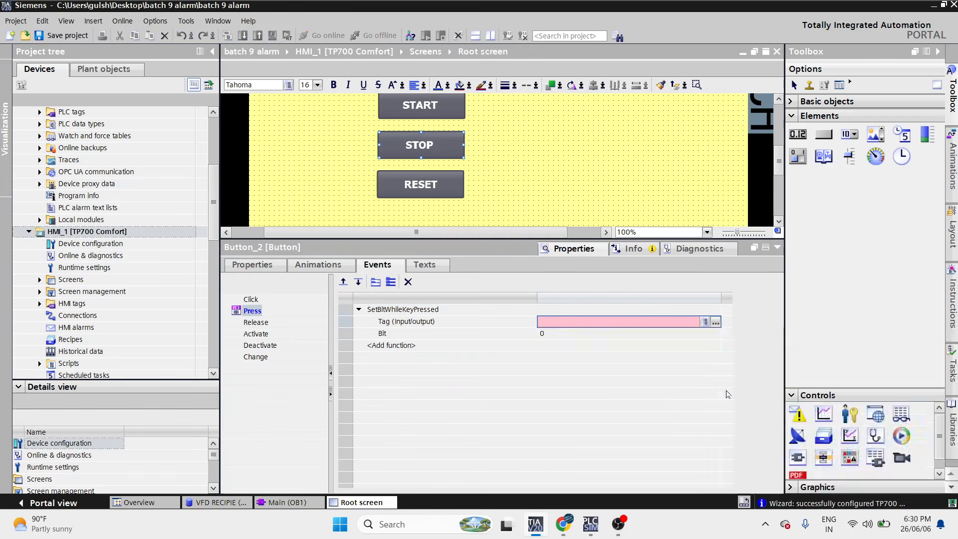
- Give the RESET button a SetBitWhileKeyPressed Press event on tag ALARM_MOTOR 1_RESET
left_click(416, 182)
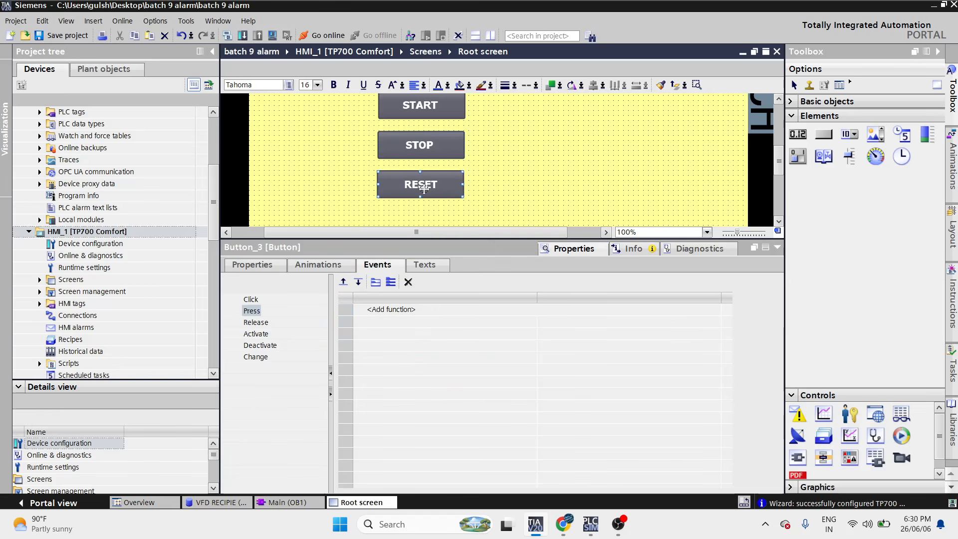
left_click(410, 309)
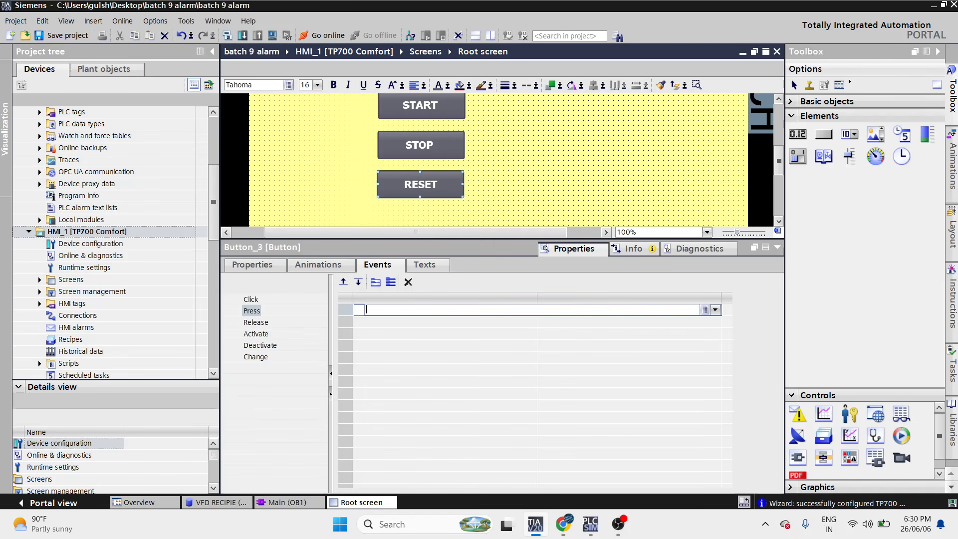
type("SET")
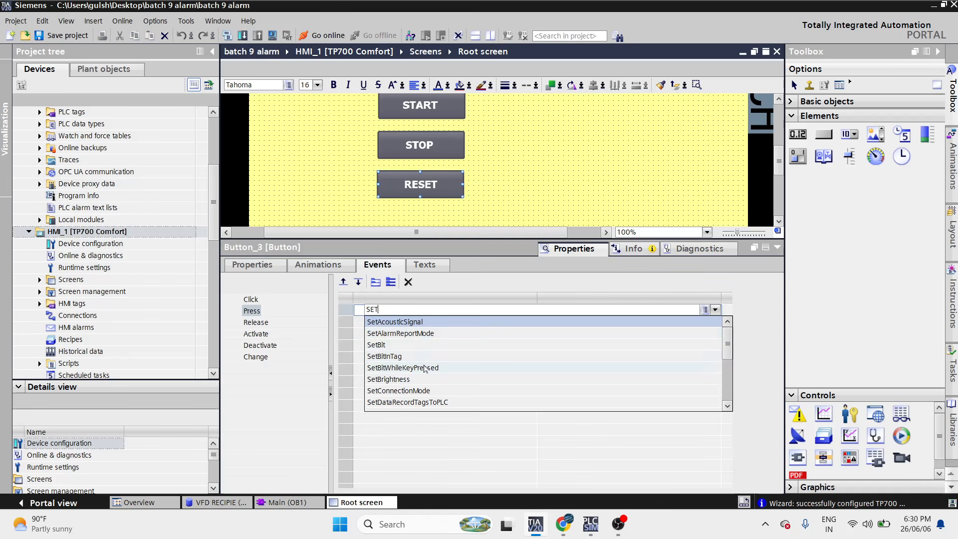
left_click(425, 368)
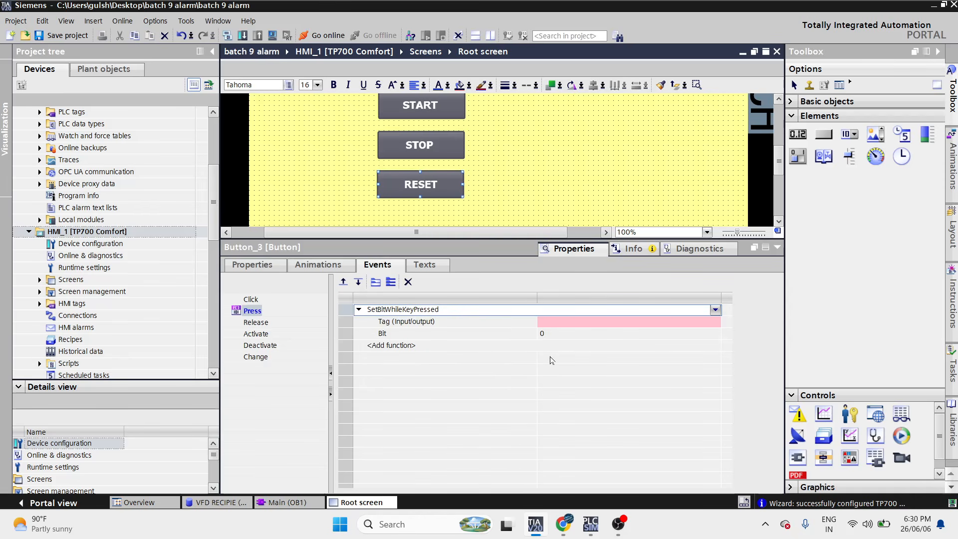
left_click(718, 325)
left_click(717, 323)
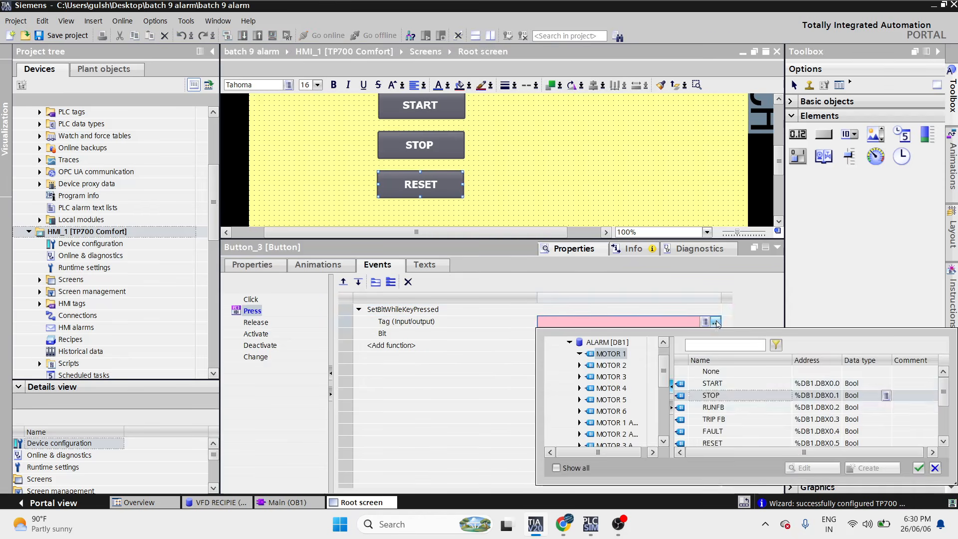
double_click(725, 444)
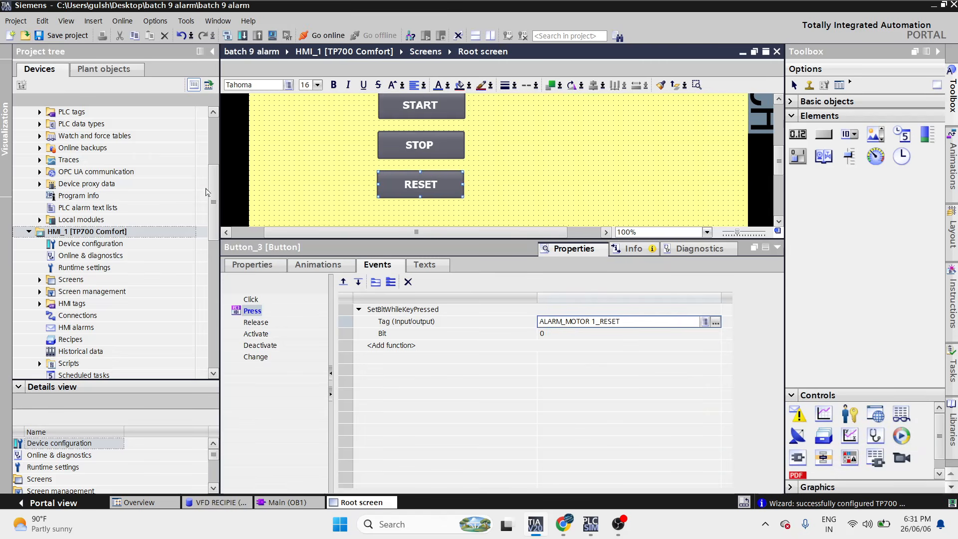
scroll(129, 210, "up", 5)
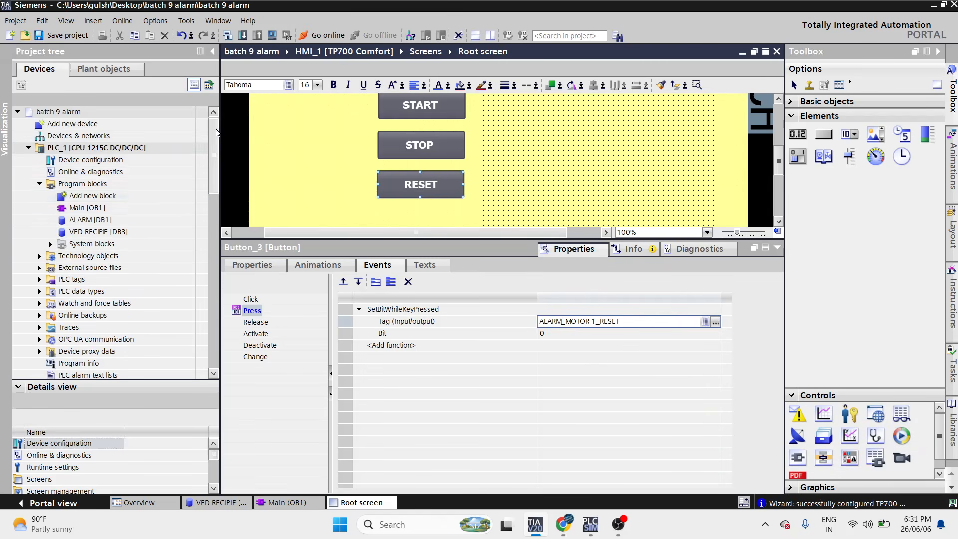
double_click(129, 210)
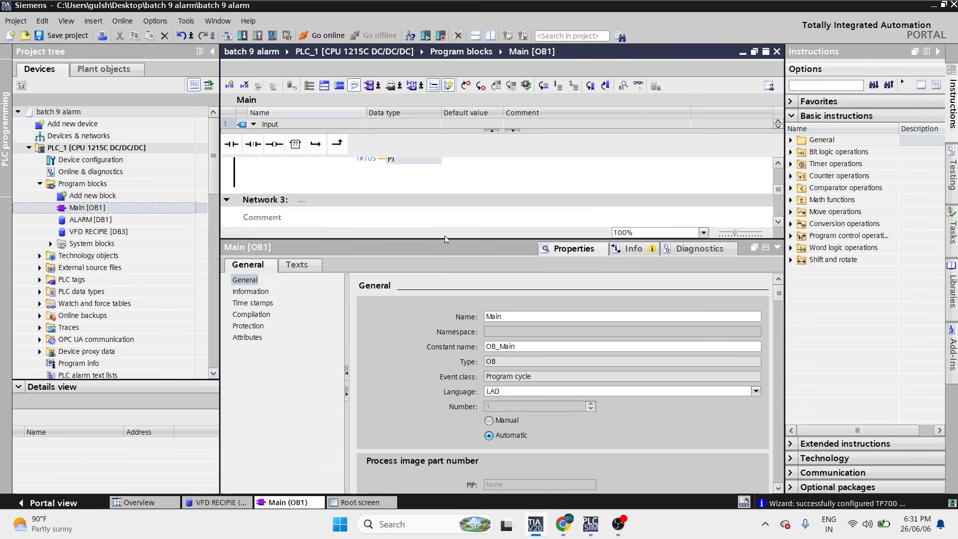
left_click_drag(444, 236, 444, 469)
scroll(424, 368, "up", 5)
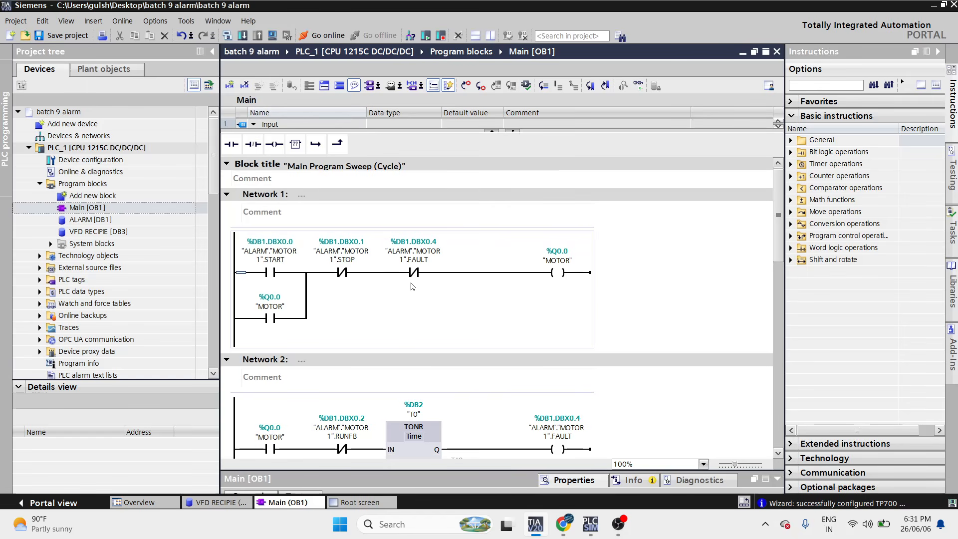
left_click(128, 220)
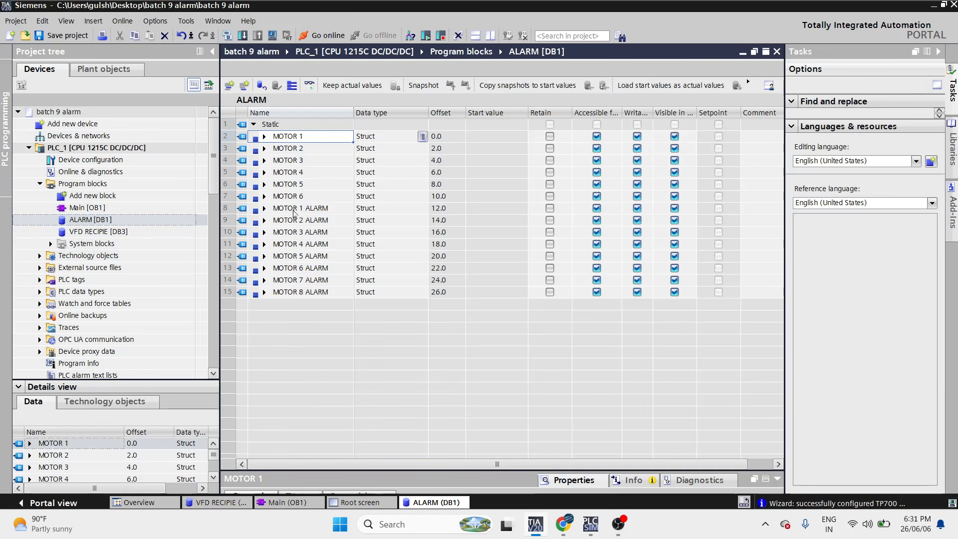
left_click(298, 212)
left_click_drag(302, 221, 316, 291)
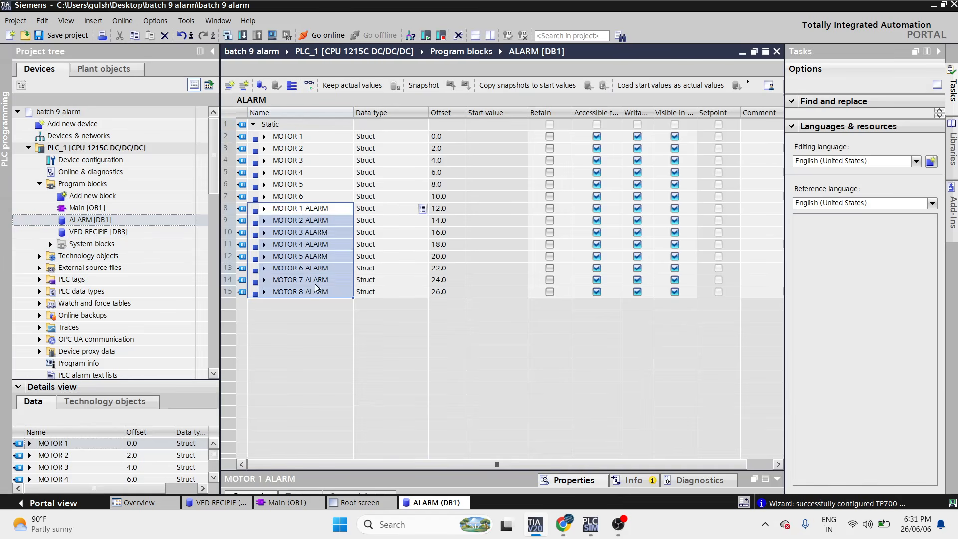
left_click_drag(313, 137, 311, 200)
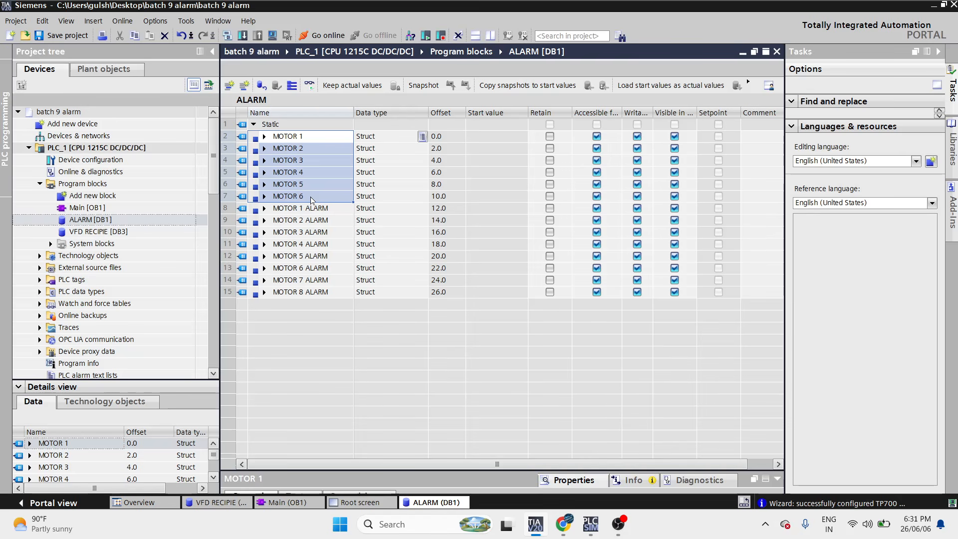
- On the Root screen, draw a test circle right of the buttons, then delete it
left_click(391, 504)
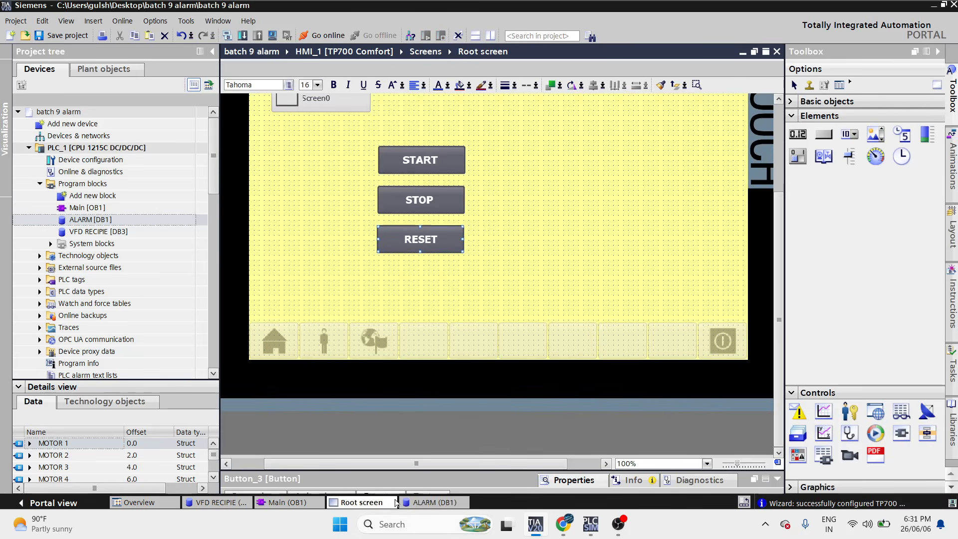
left_click(478, 280)
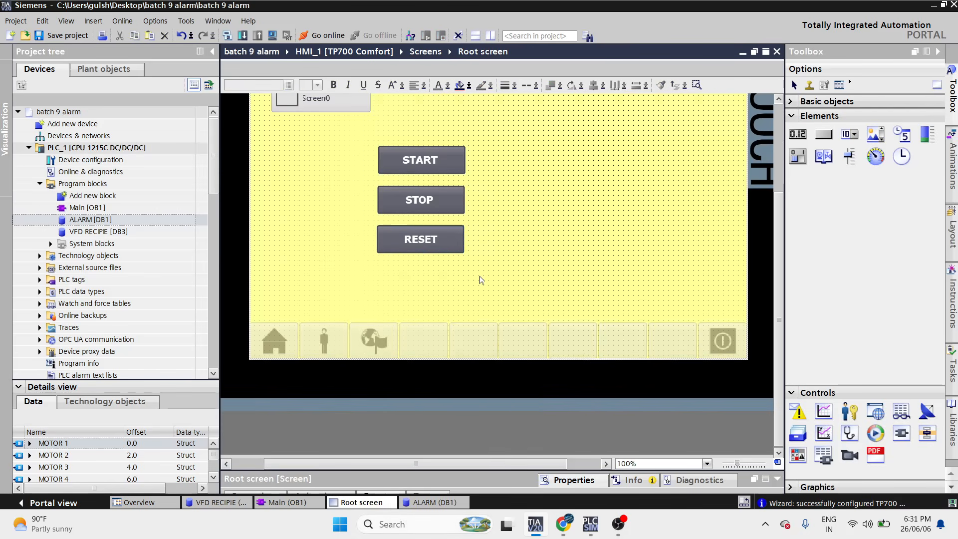
left_click(795, 103)
left_click(909, 129)
left_click_drag(519, 171, 567, 217)
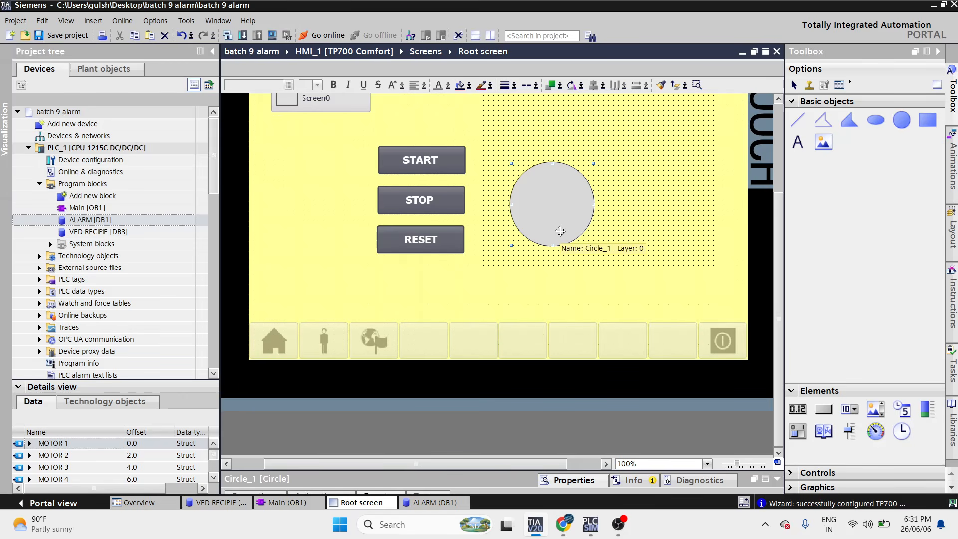
key("Delete")
- Move the Screen0 button to the Root screen's top-right corner
scroll(488, 271, "up", 3)
left_click_drag(314, 218, 690, 198)
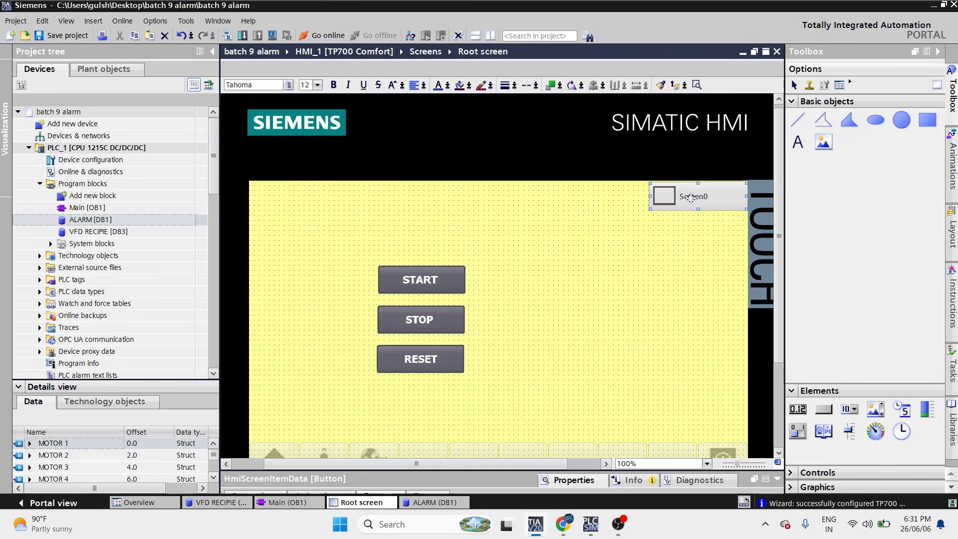
left_click(688, 252)
scroll(701, 212, "down", 2)
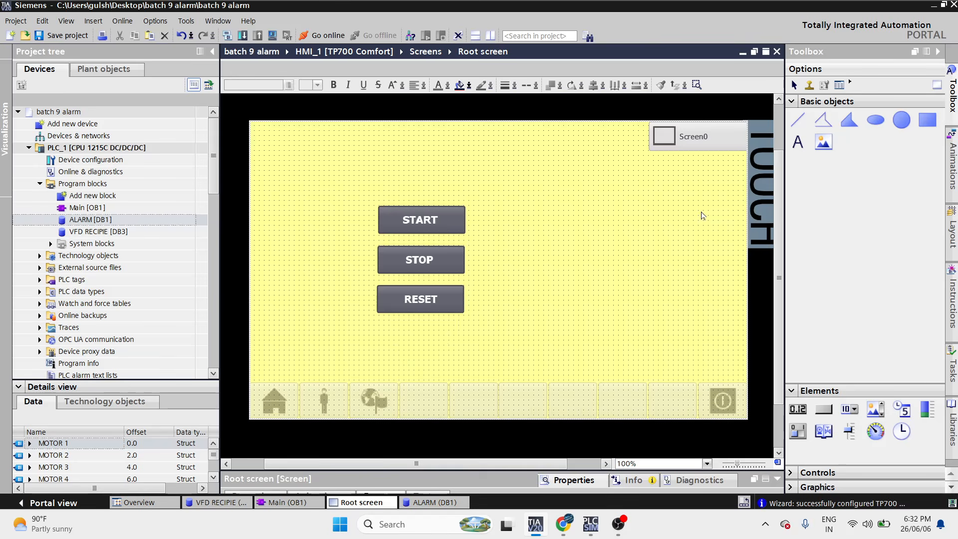
left_click_drag(214, 138, 215, 174)
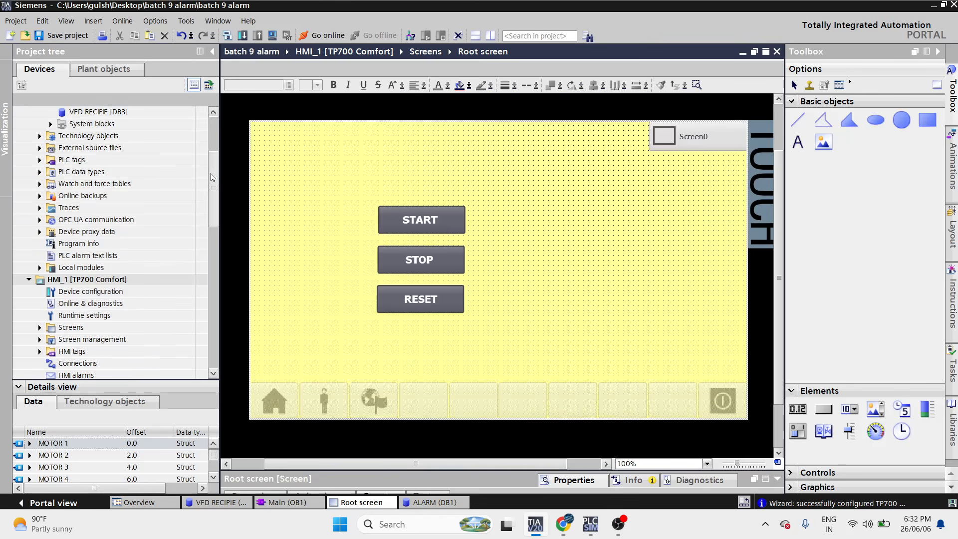
left_click(40, 327)
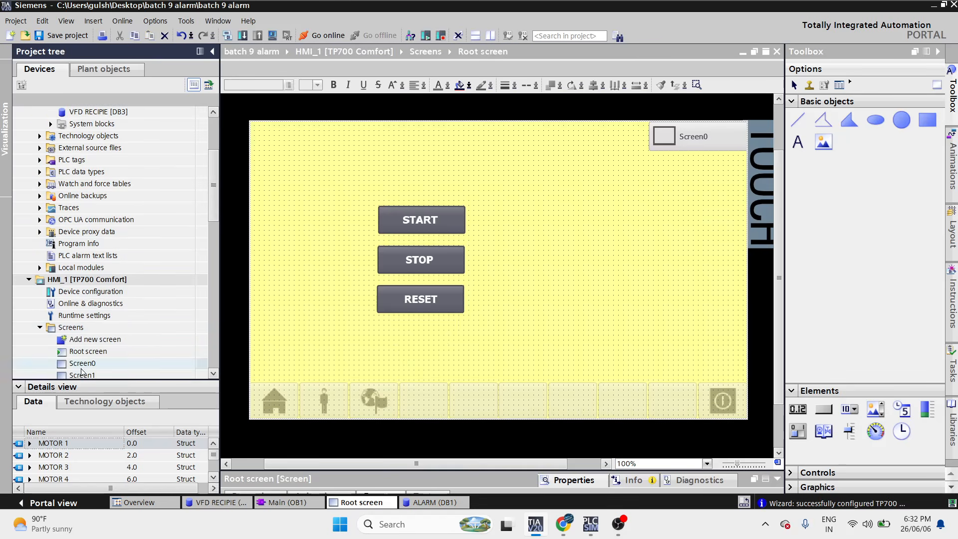
- Open Screen0 and delete its Screen0 title text
double_click(77, 363)
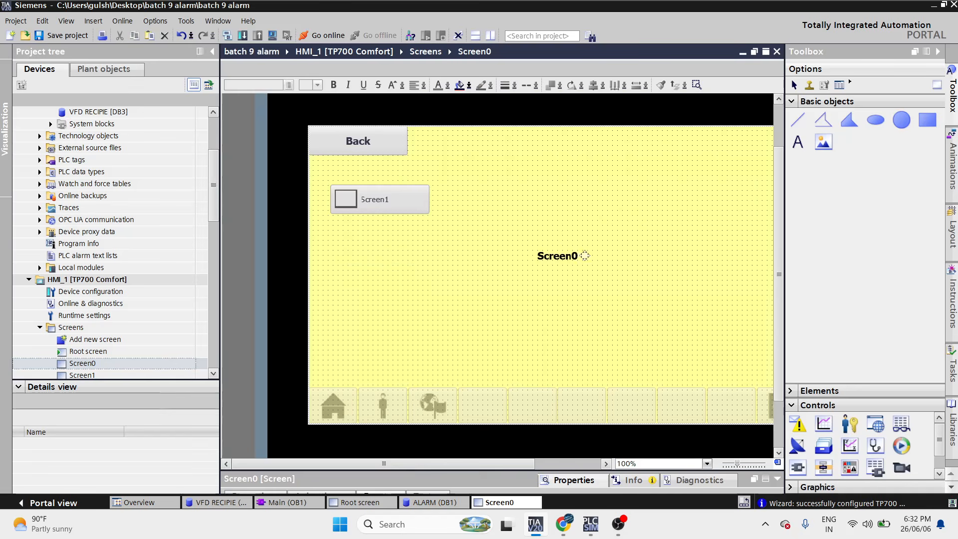
left_click(574, 257)
key("Delete")
- Draw a rectangle in the middle of Screen0 and fill it red
left_click(927, 119)
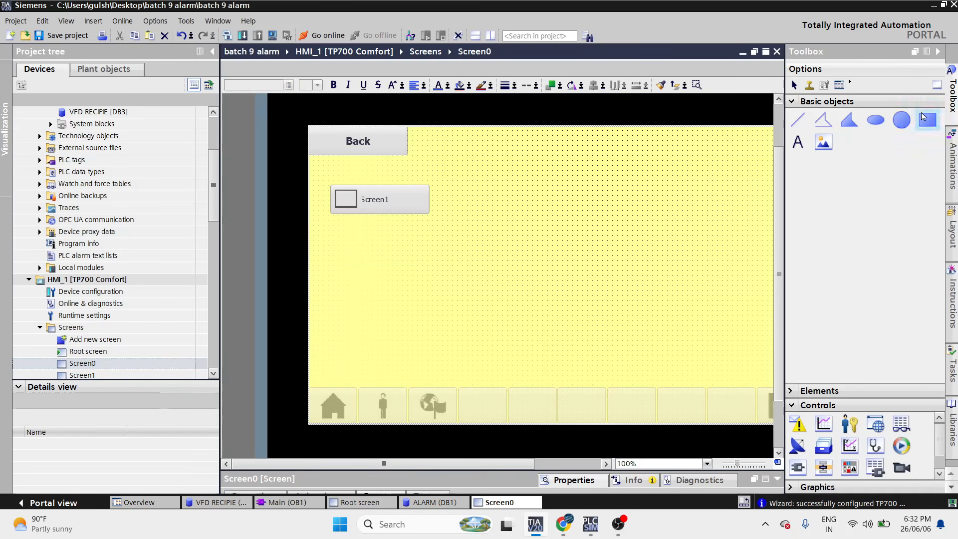
left_click_drag(477, 240, 699, 342)
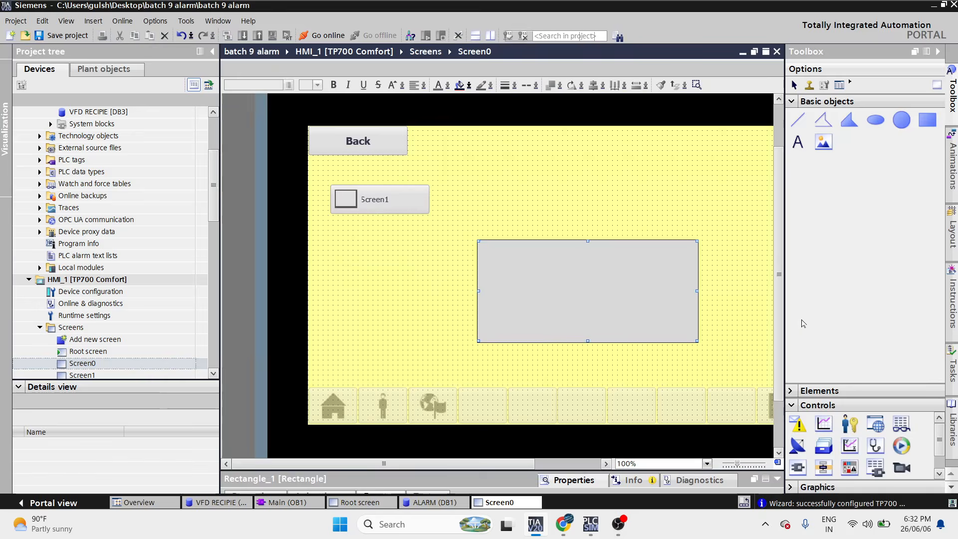
scroll(782, 329, "down", 3)
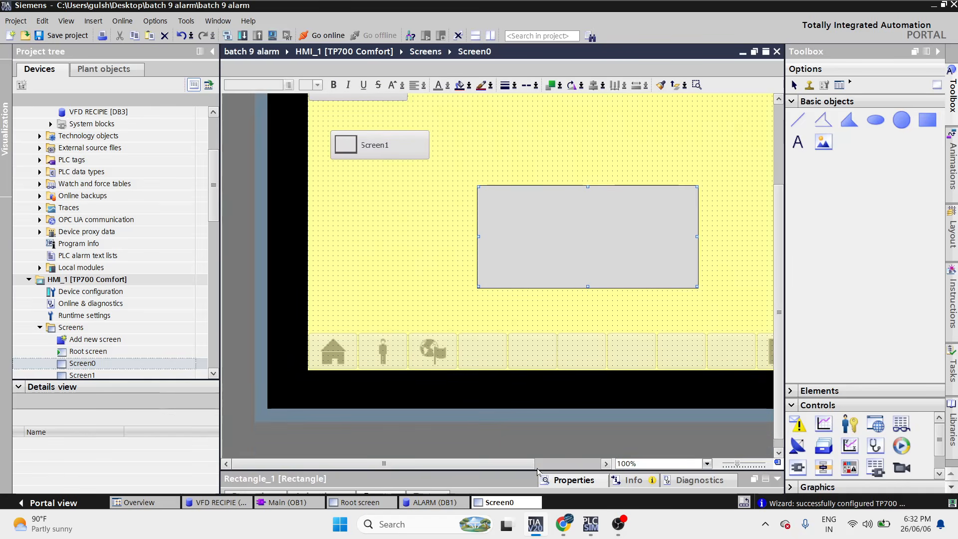
left_click_drag(532, 469, 532, 305)
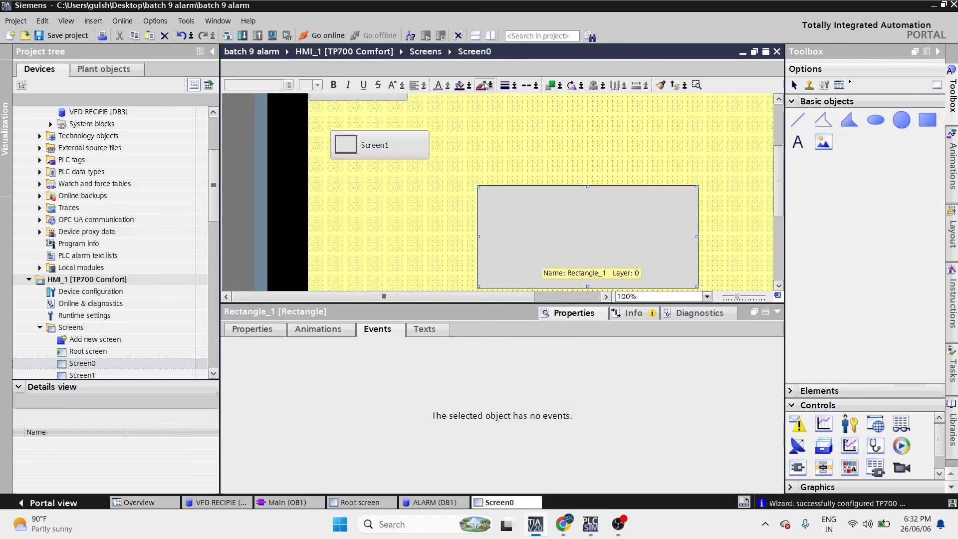
left_click(459, 85)
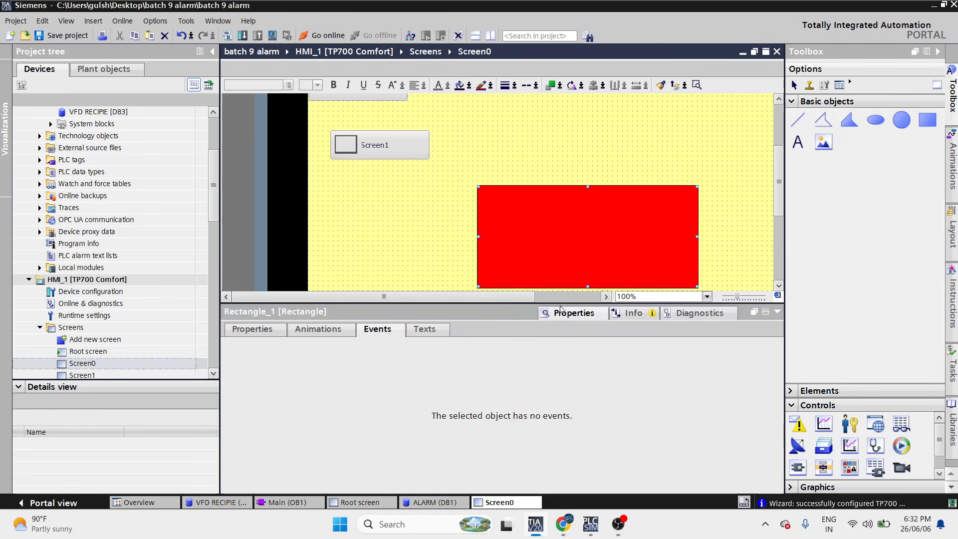
left_click_drag(559, 303, 559, 305)
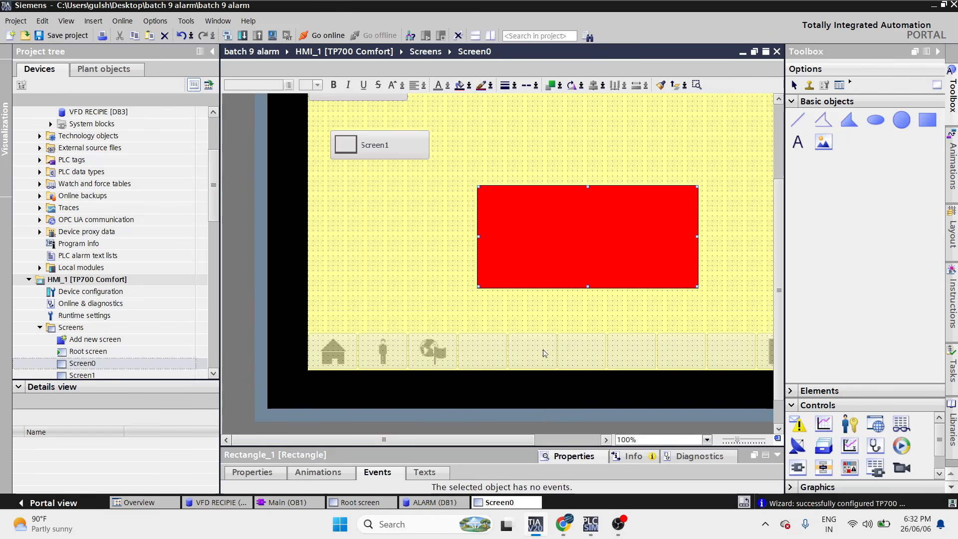
scroll(216, 230, "down", 1)
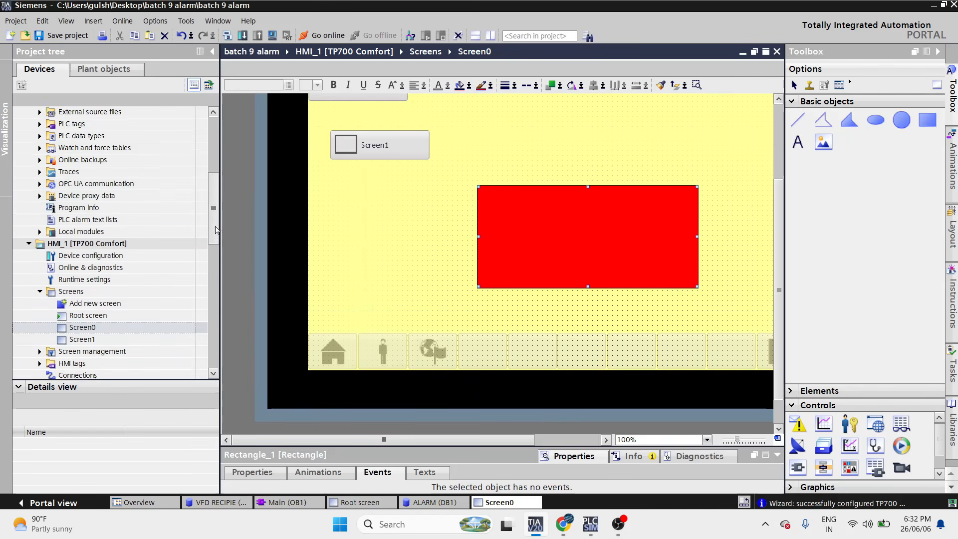
scroll(216, 229, "down", 3)
- Reopen the Root screen, then open HMI_1's User administration showing the user groups
double_click(118, 223)
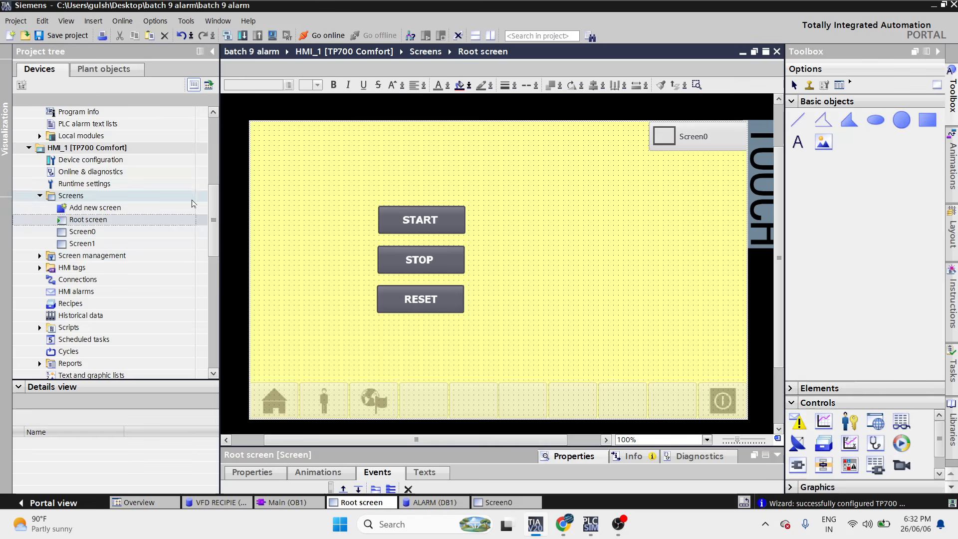
scroll(214, 220, "down", 3)
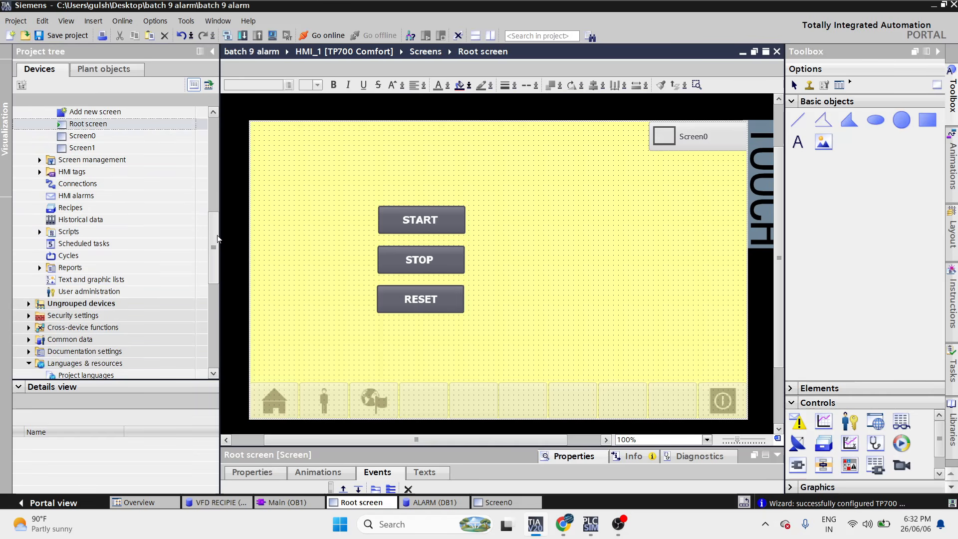
double_click(104, 291)
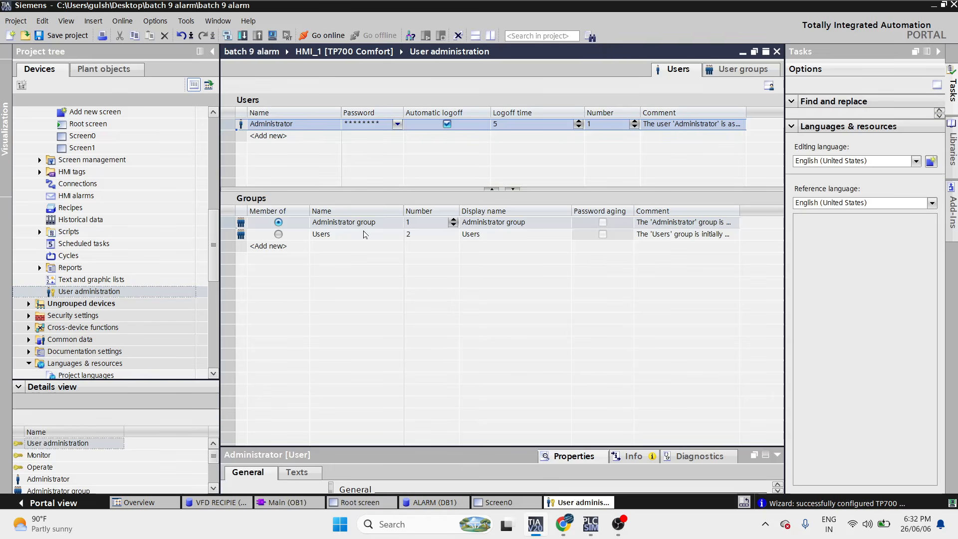
left_click(741, 69)
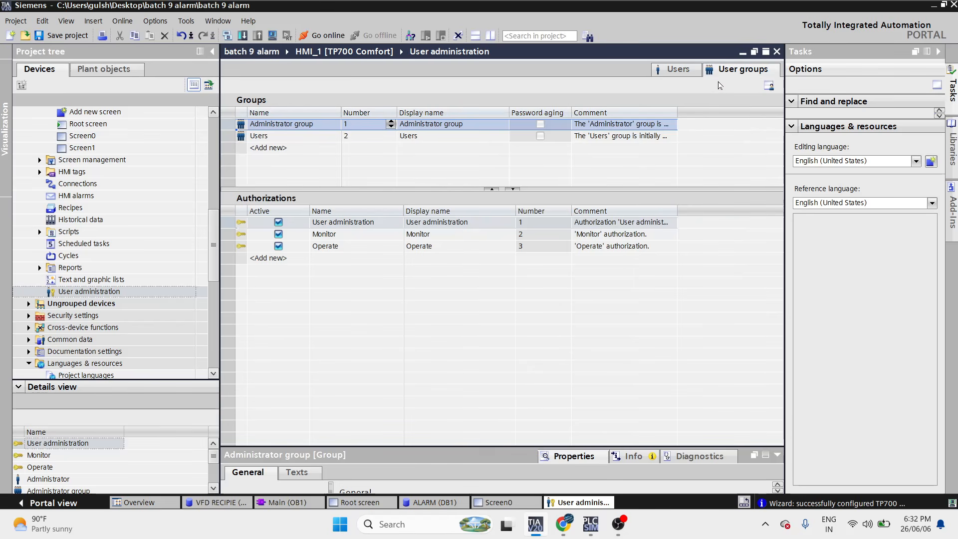
- Rename the Administrator and Users groups to A and B, and add a group C
double_click(303, 126)
type("A")
double_click(303, 138)
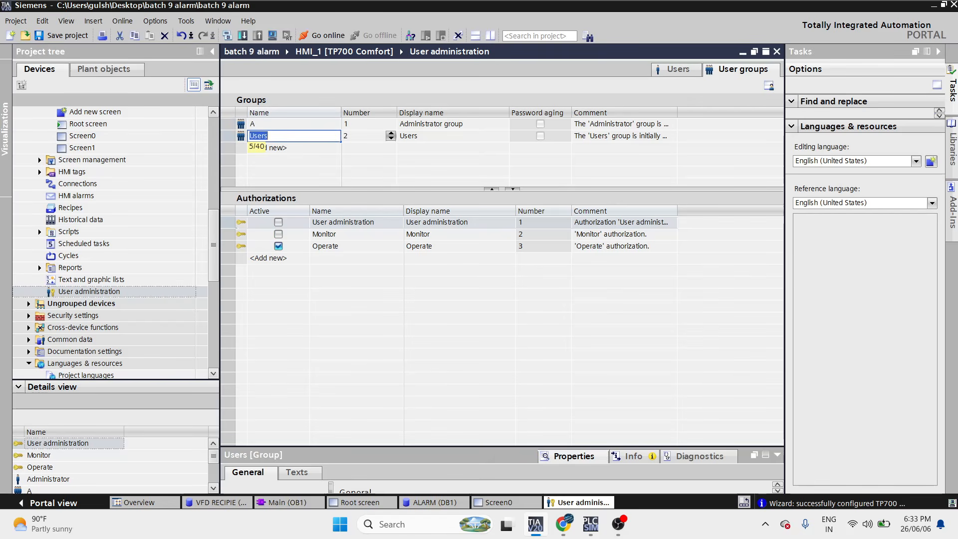
type("B")
key("Return")
key("Return")
type("C")
key("Return")
left_click(303, 126)
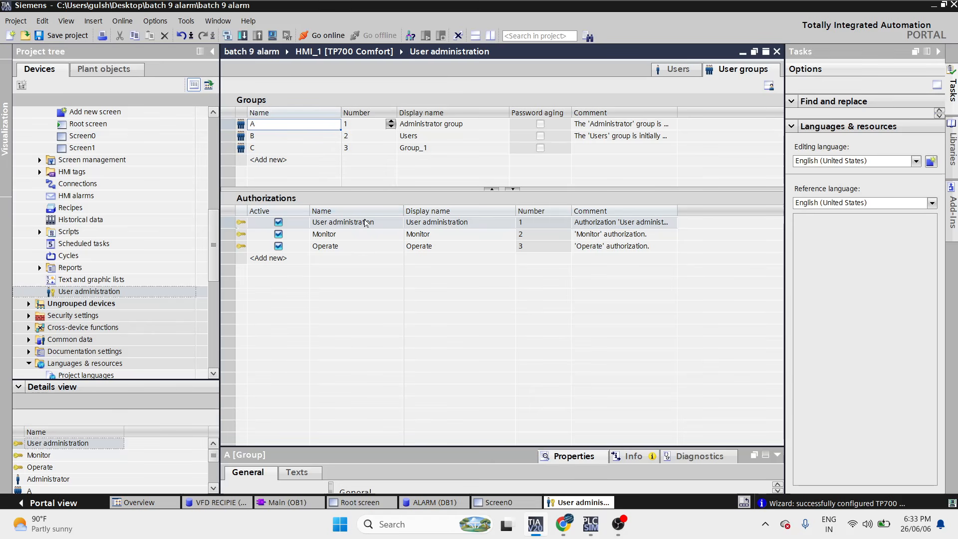
- Rename authorizations User administration, Monitor and Operate to A, B and C
left_click(363, 235)
left_click(364, 249)
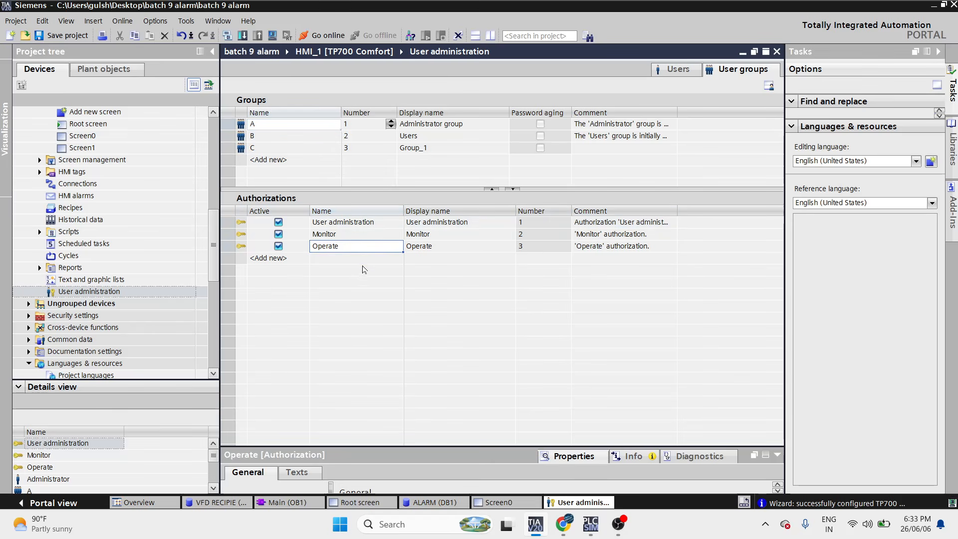
left_click(357, 222)
left_click(356, 222)
type("A")
left_click(363, 235)
left_click(363, 236)
type("B")
left_click(361, 248)
left_click(361, 247)
type("C")
left_click(374, 264)
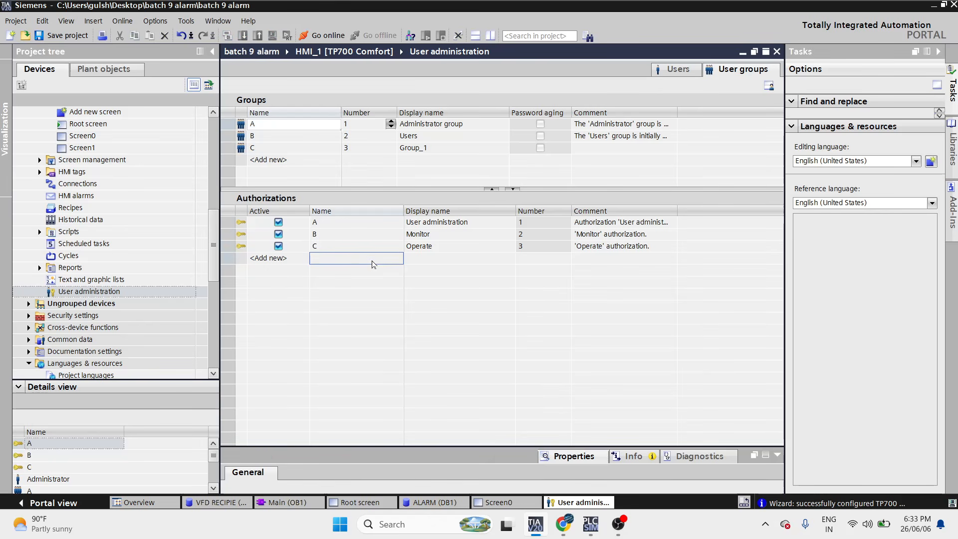
- Select authorizations A and C, then group A to view its rights
left_click(373, 222)
left_click(378, 247)
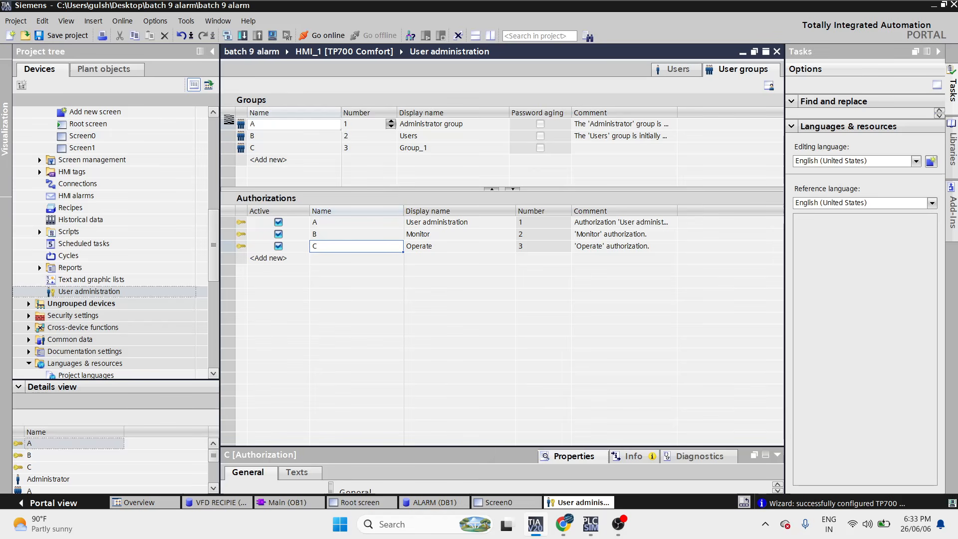
left_click(229, 120)
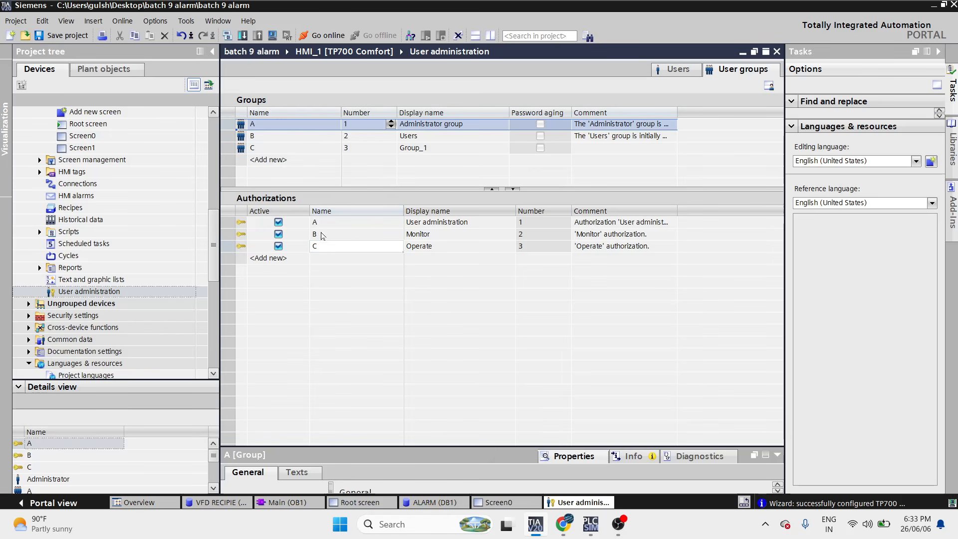
- Grant authorization B to group B and check group C's authorizations
left_click(285, 138)
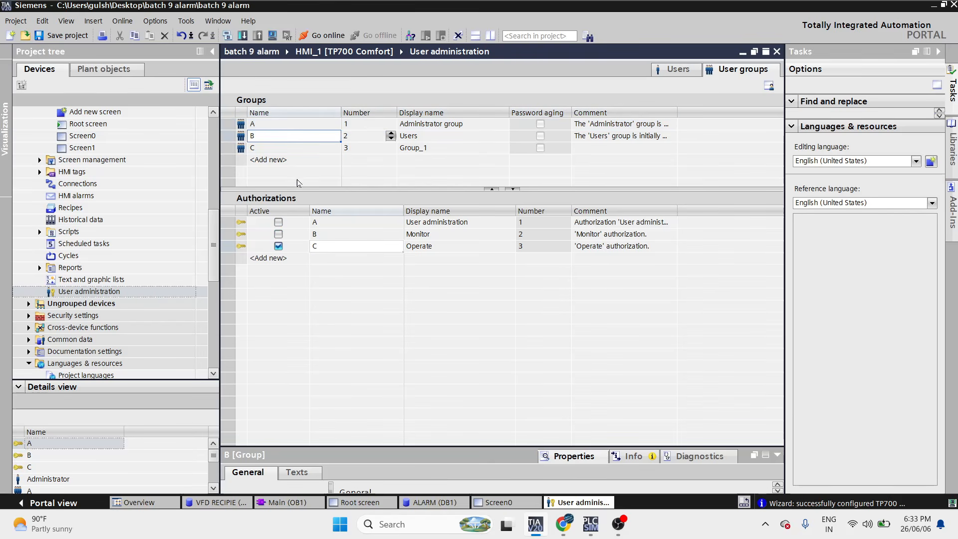
left_click(282, 237)
key("space")
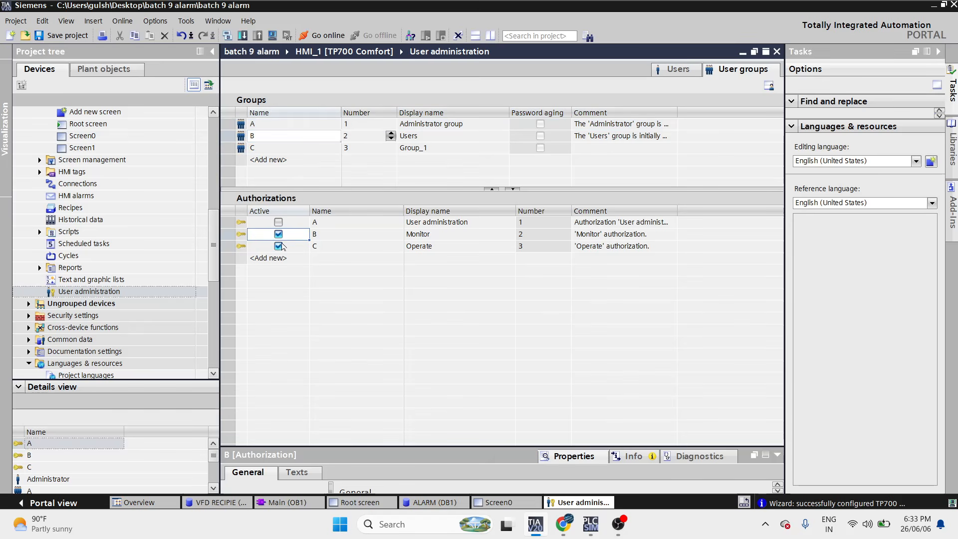
left_click(273, 149)
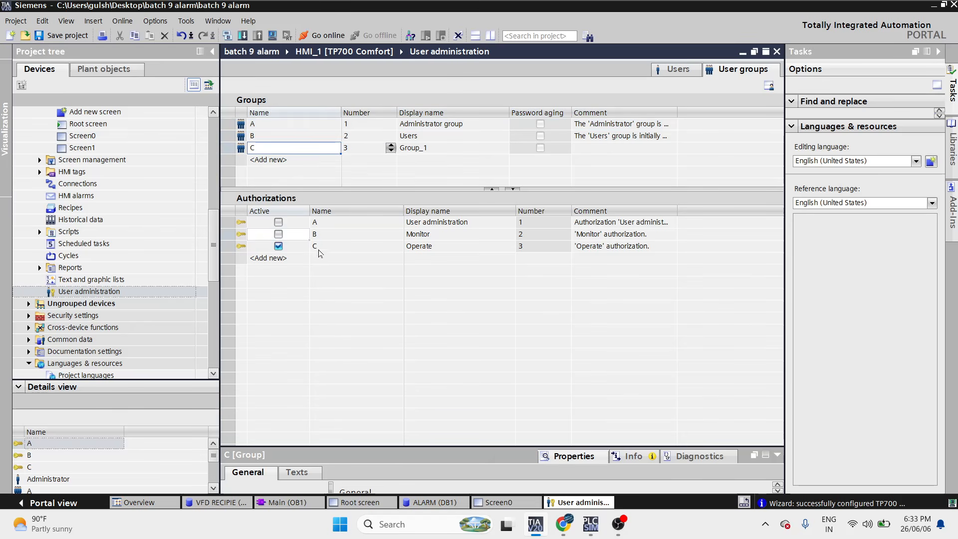
- Review the authorizations of groups A, B and C, then show the Users list
left_click(265, 126)
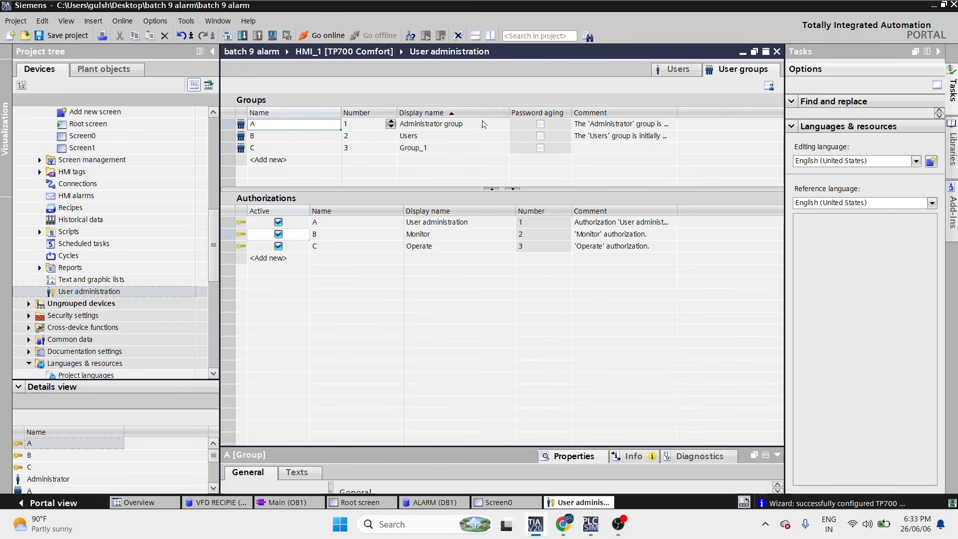
double_click(435, 124)
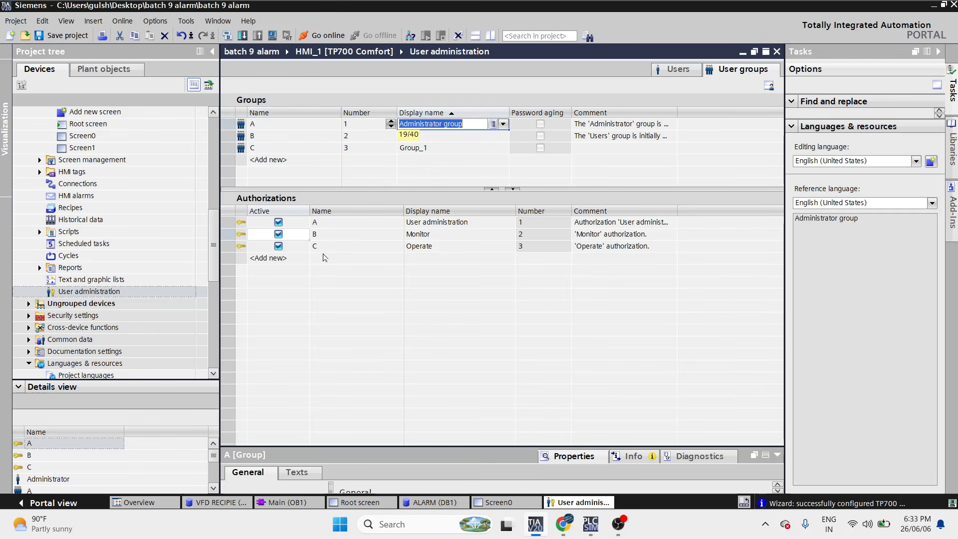
left_click(294, 137)
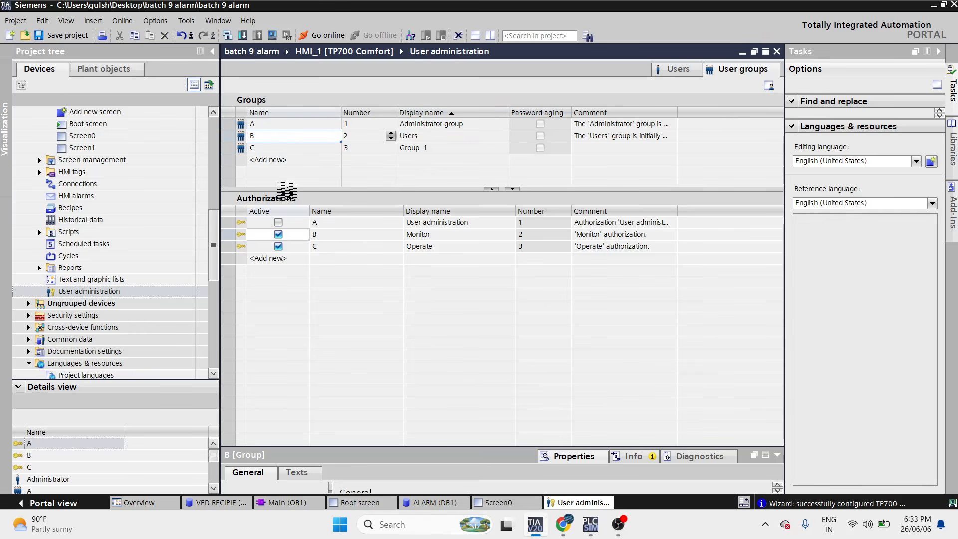
left_click(296, 149)
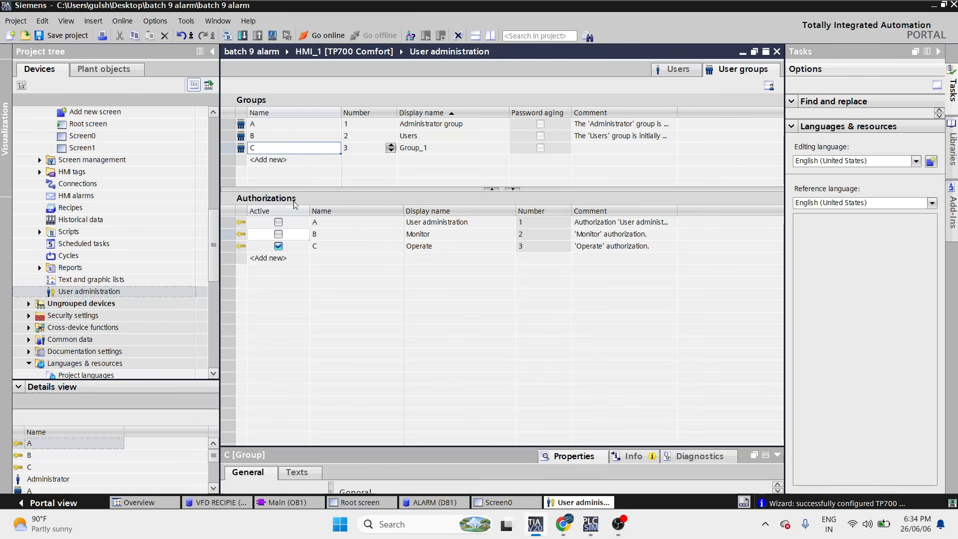
left_click(681, 71)
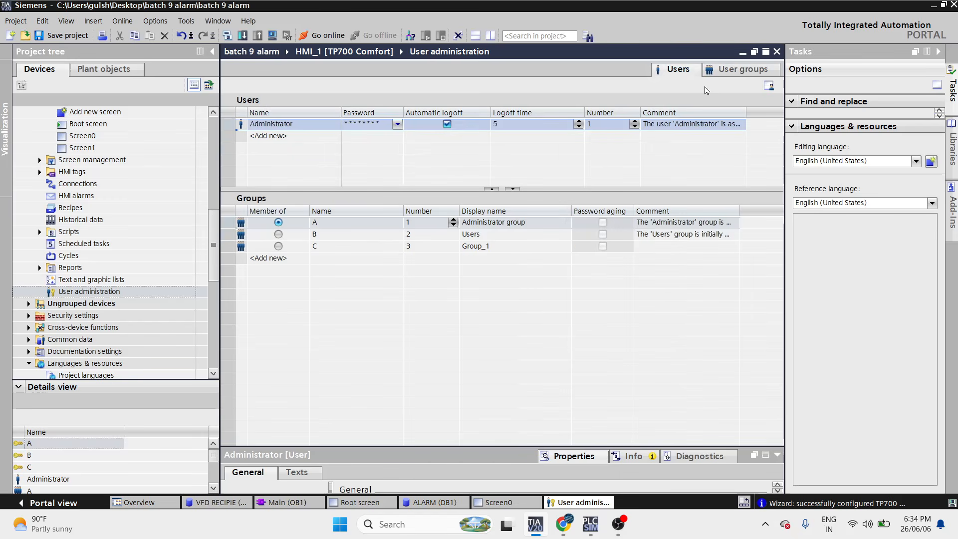
- Review group A's authorizations on the User groups list, then go back to Users
left_click(732, 71)
left_click(462, 128)
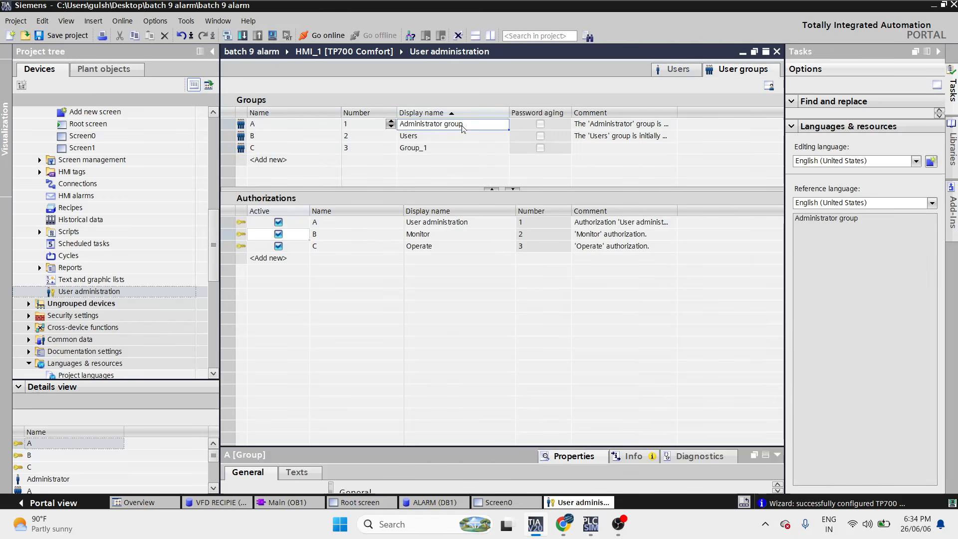
left_click(684, 71)
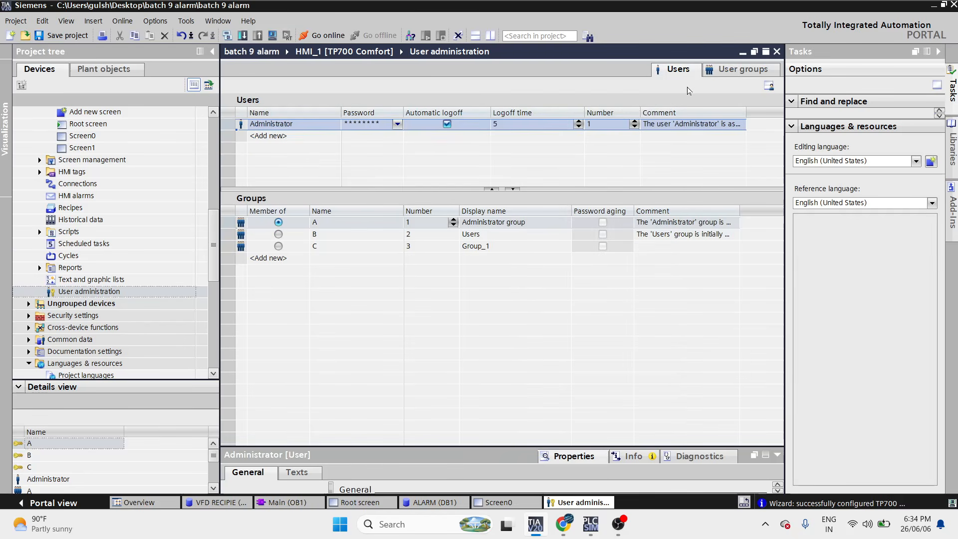
- Rename Administrator to A and add new users B and C
double_click(294, 129)
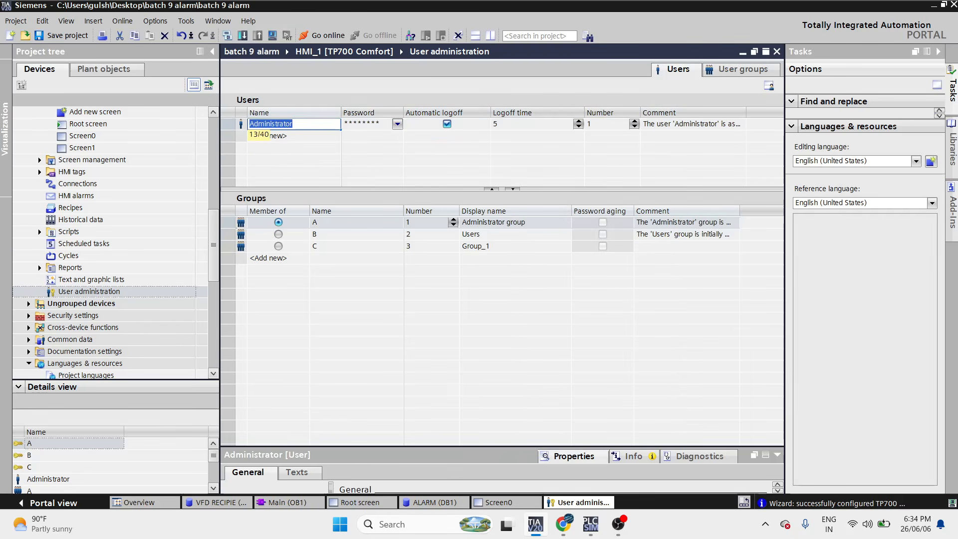
type("A")
double_click(301, 137)
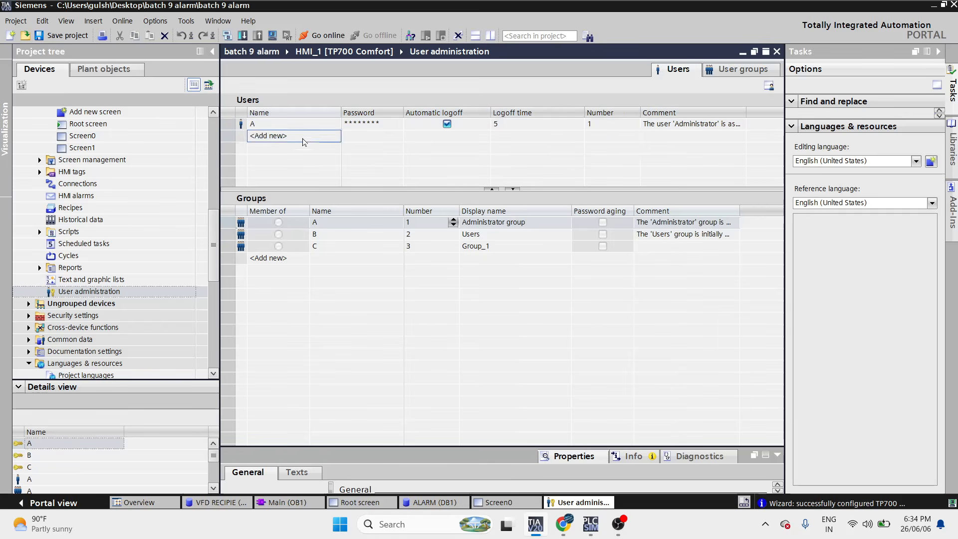
type("B")
double_click(310, 148)
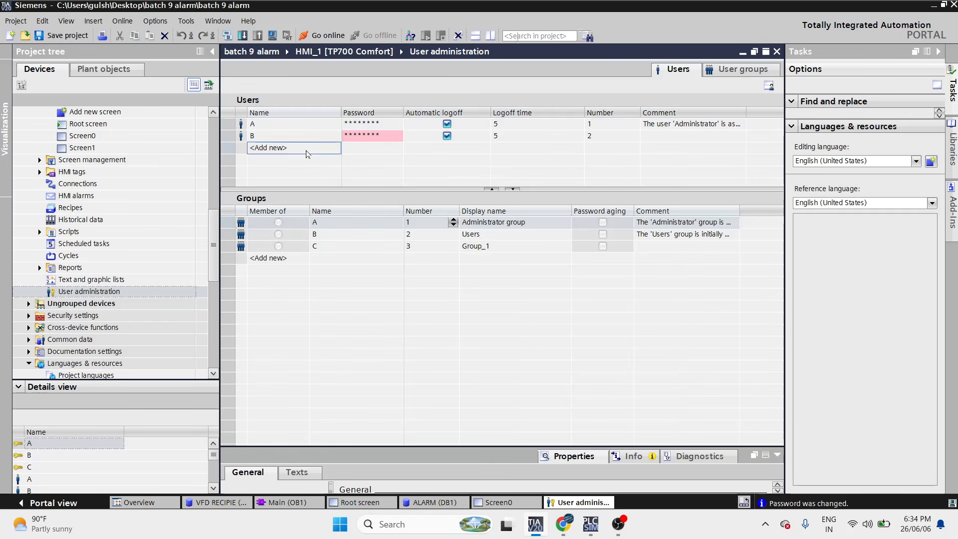
type("C")
key("Return")
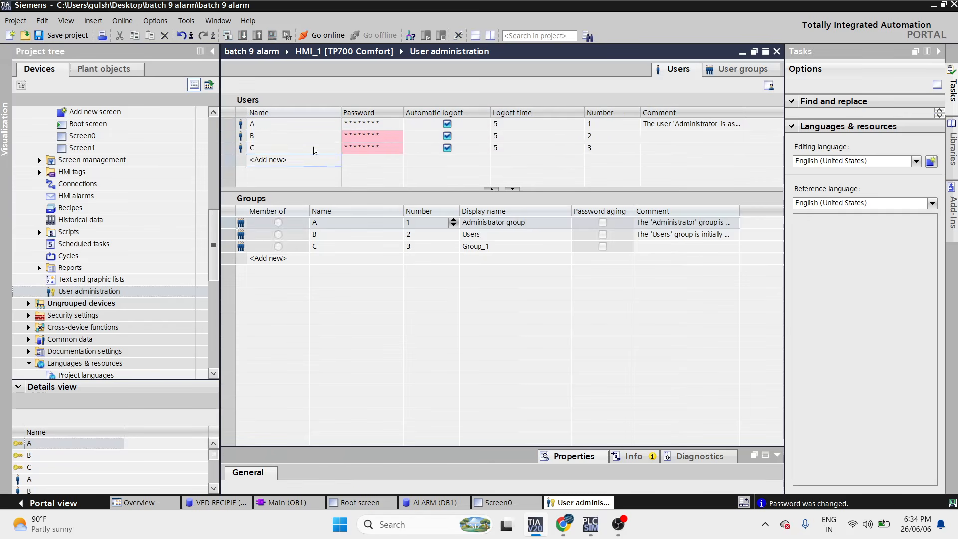
- Compare the user names A, B, C with the authorization names A, B, C
left_click_drag(307, 129, 318, 148)
left_click(720, 70)
left_click_drag(334, 221, 349, 246)
left_click(674, 71)
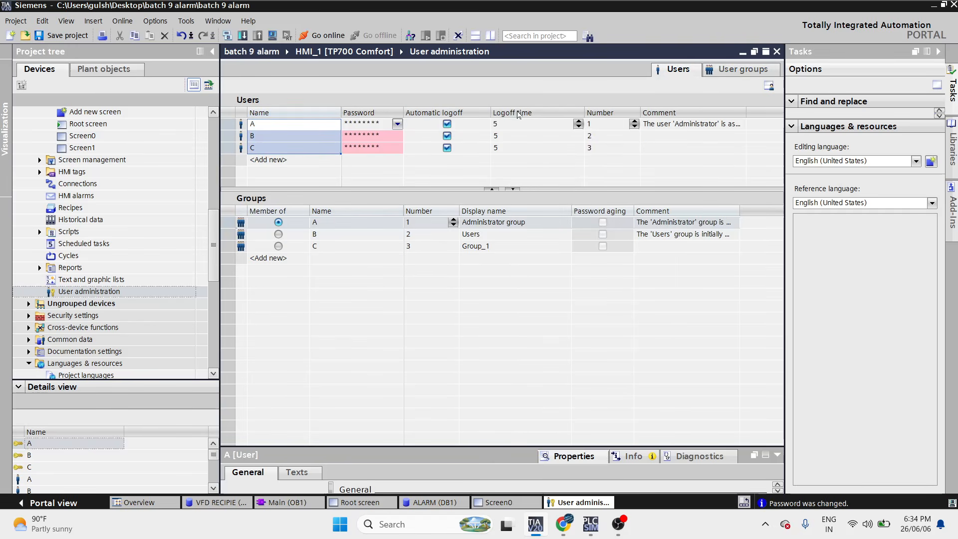
- Close the news panel covering the project and set a new password for user A
double_click(376, 126)
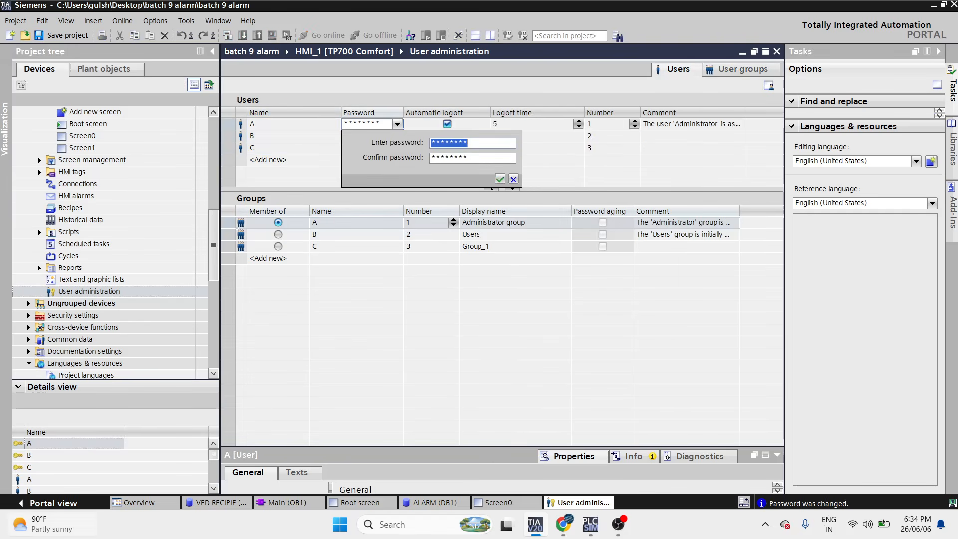
mouse_move(33, 534)
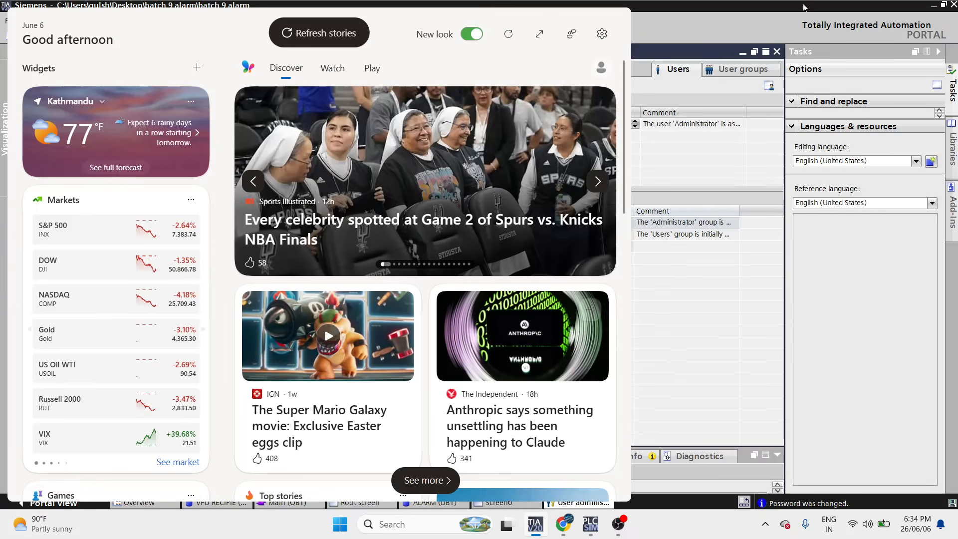
left_click(651, 140)
double_click(379, 125)
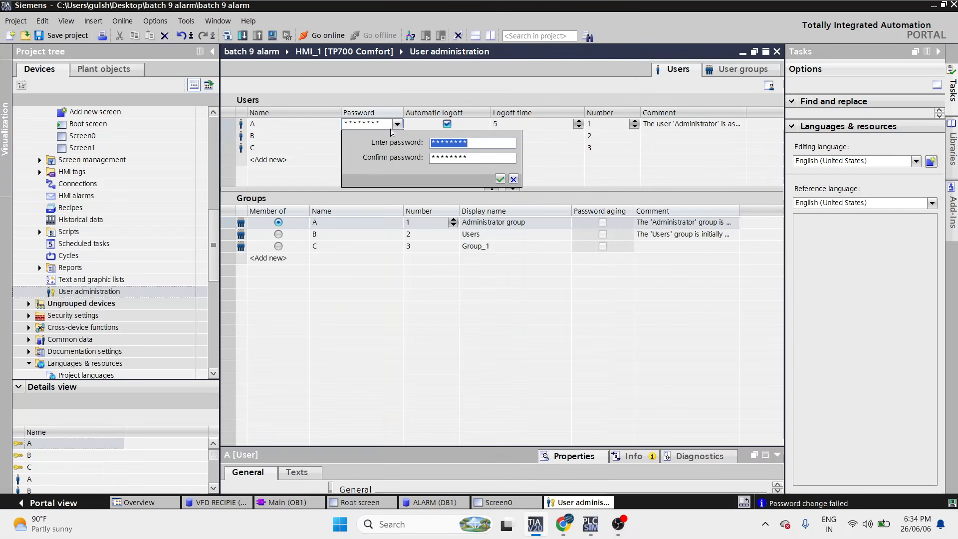
type("1")
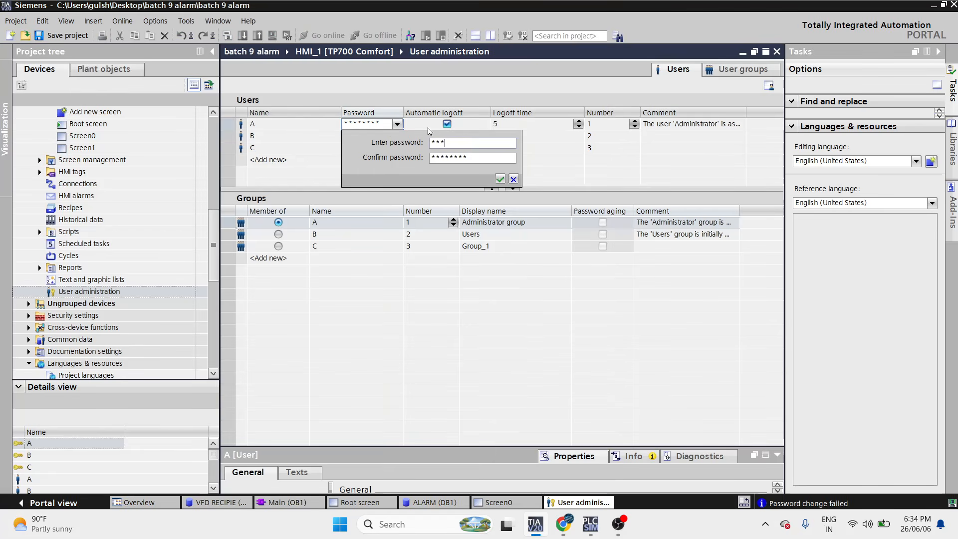
left_click(483, 158)
type("123")
key("Return")
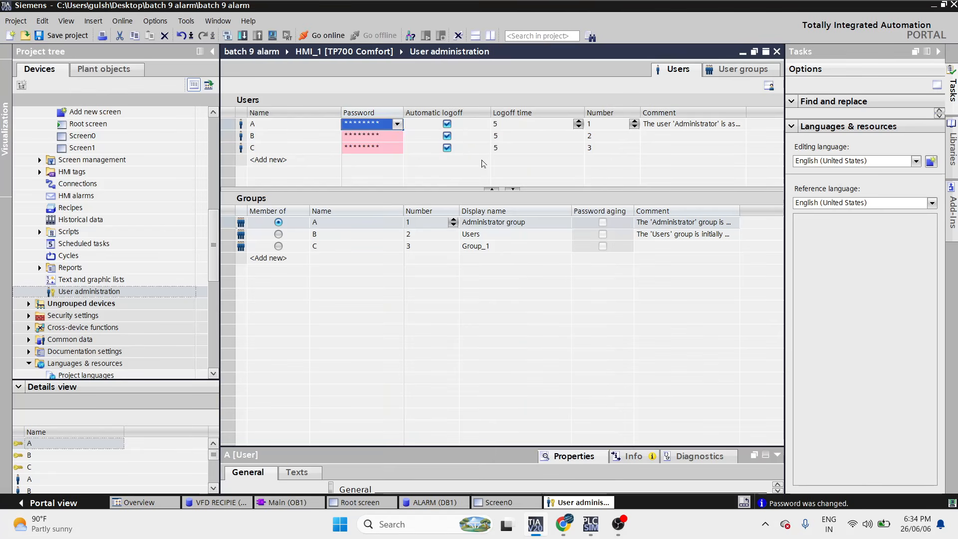
- Set new passwords for users B and C, entering and confirming each
left_click(375, 136)
type("12")
key("Tab")
type("1234")
key("Return")
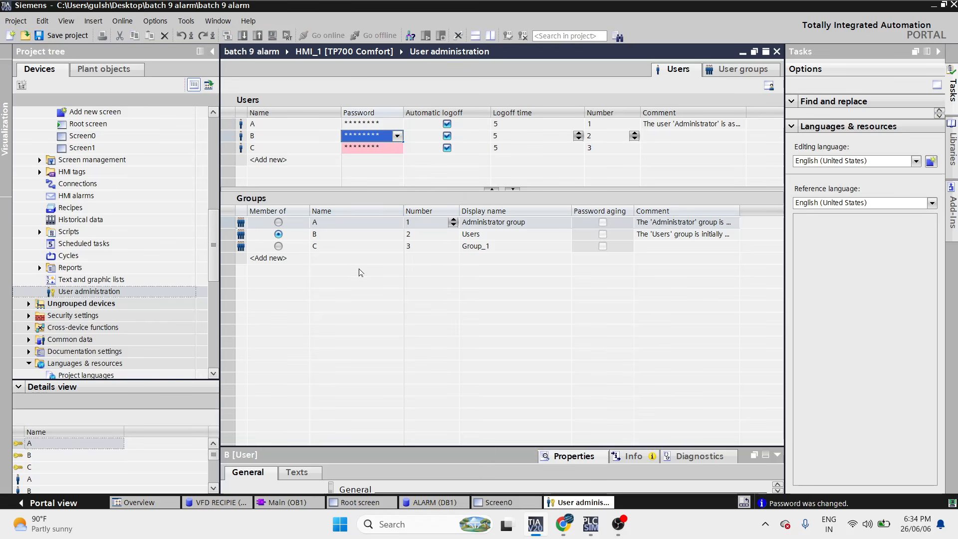
double_click(376, 149)
type("12345")
key("Tab")
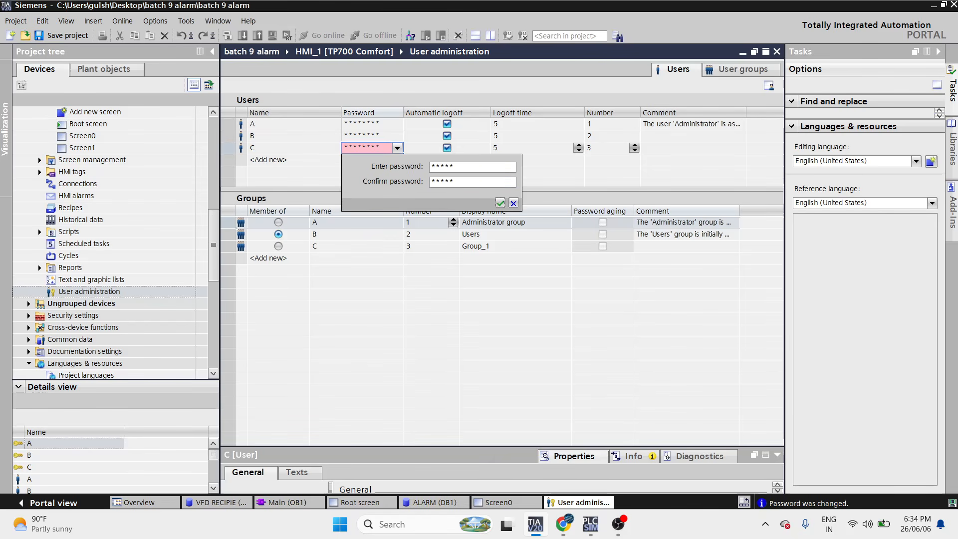
key("Return")
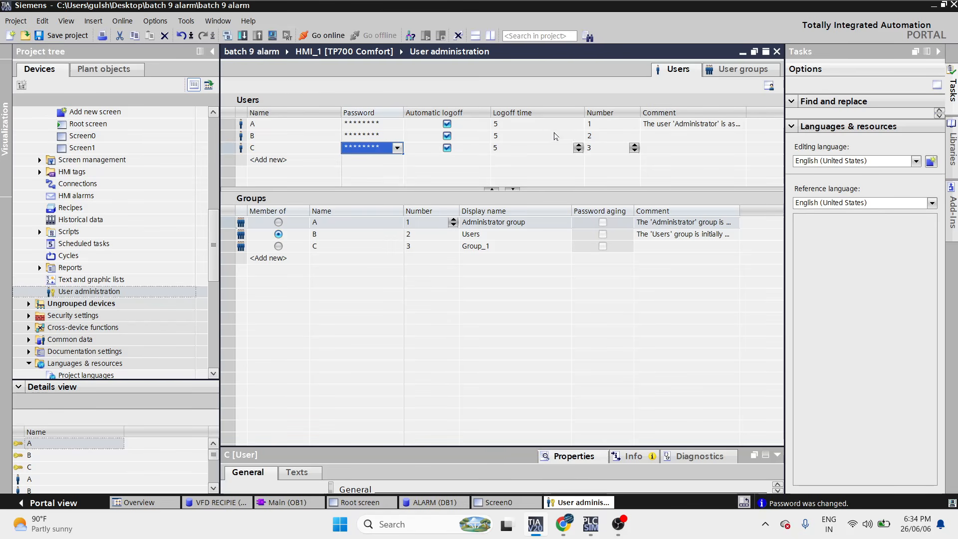
left_click(530, 127)
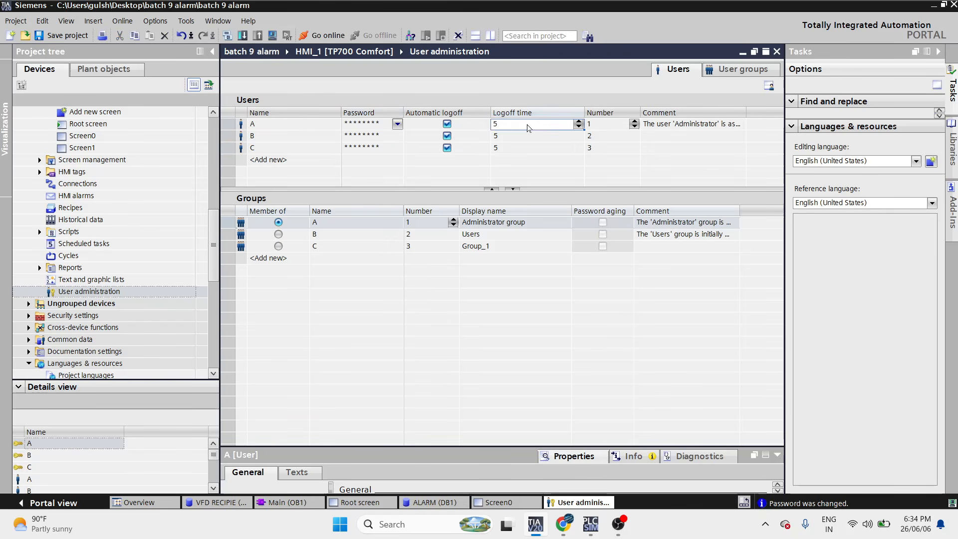
- Lower the Logoff time of users A, B and C from 5 to 1 minute
left_click(578, 128)
left_click(577, 128)
left_click(578, 128)
left_click(578, 128)
left_click(578, 127)
left_click(578, 139)
left_click(579, 140)
left_click(580, 139)
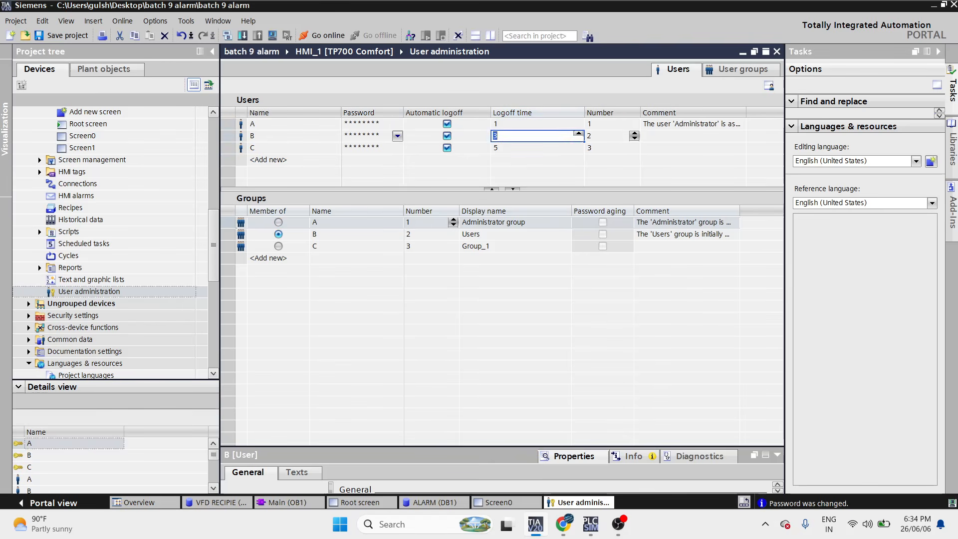
type("1")
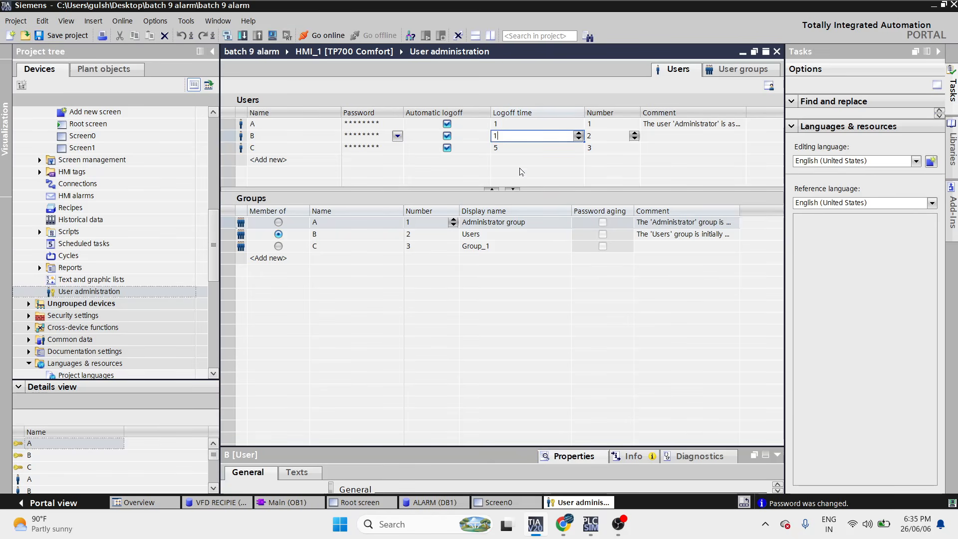
left_click(520, 151)
type("1")
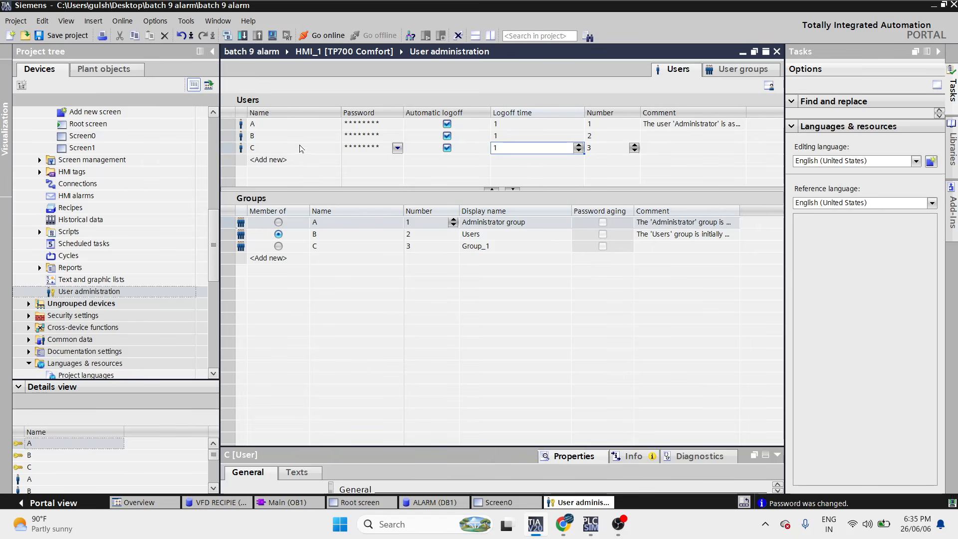
left_click(288, 129)
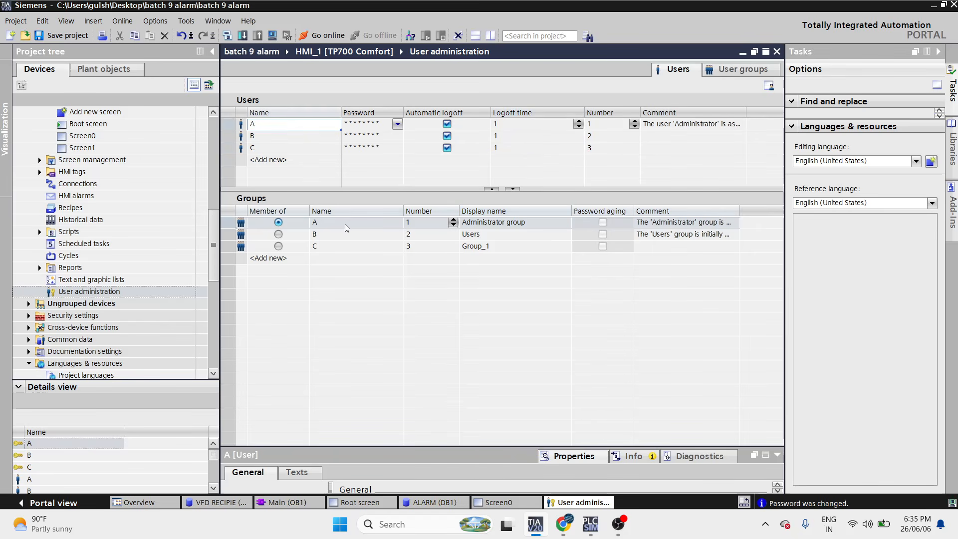
- Check the groups of users B and C and put user C into group C
left_click(281, 135)
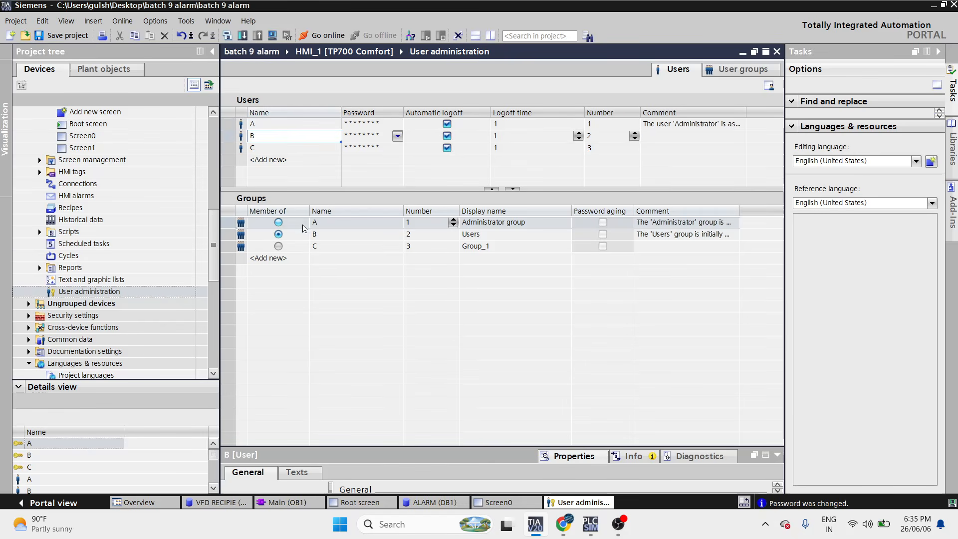
left_click(281, 148)
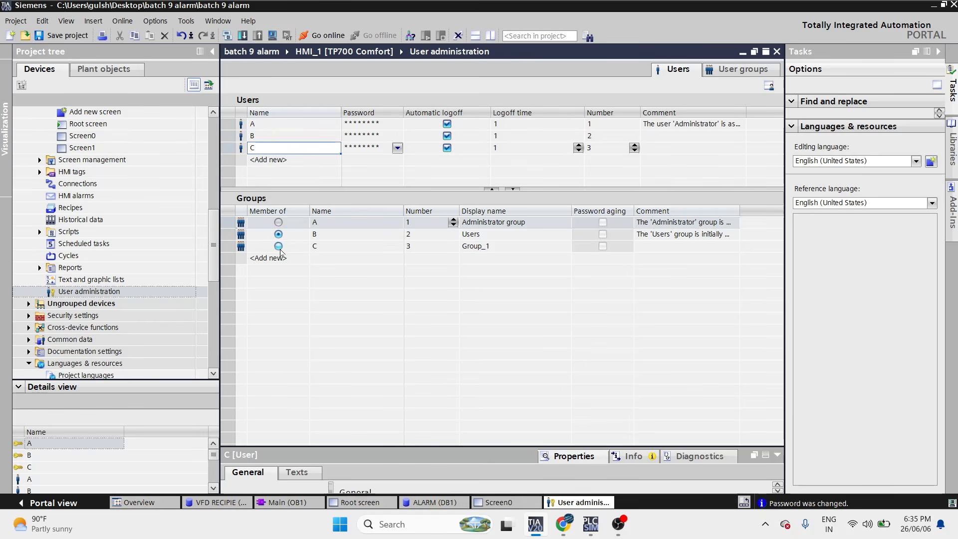
left_click(278, 246)
- Add a fourth user D and give it a confirmed password
left_click(288, 160)
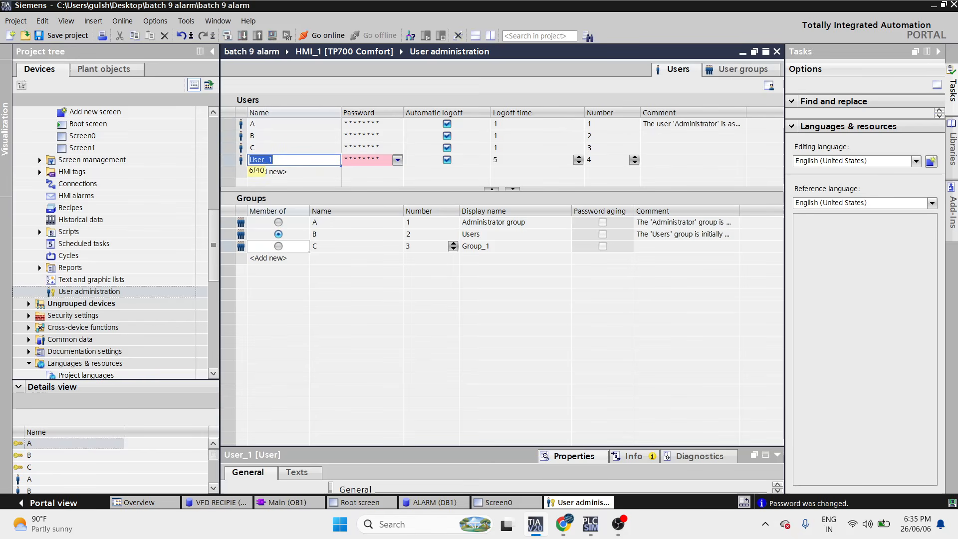
type("D")
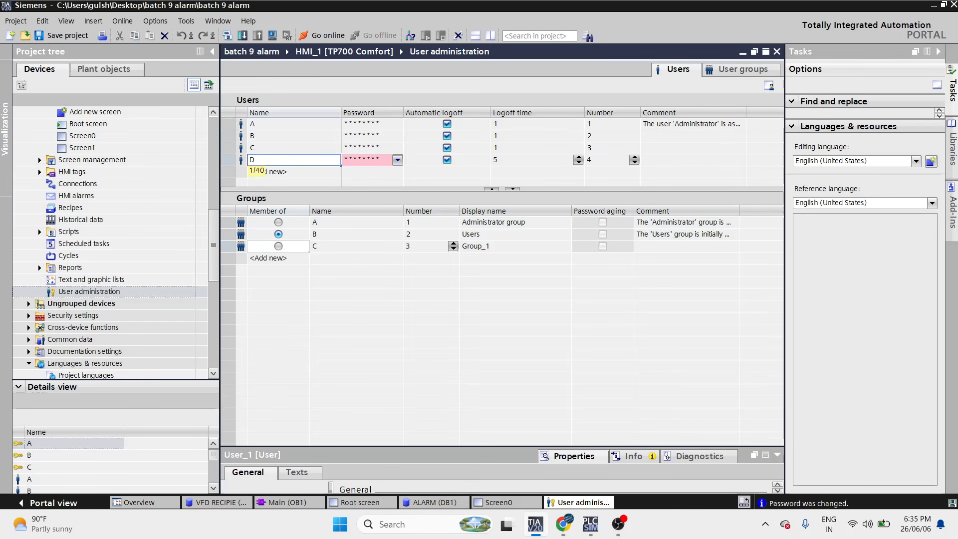
left_click(369, 165)
type("*****")
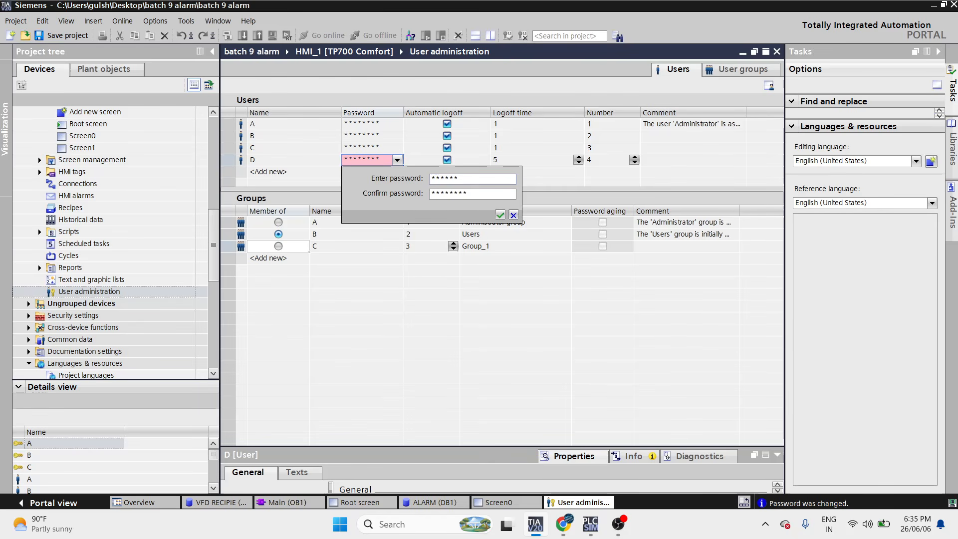
key("Tab")
type("*****")
left_click(498, 216)
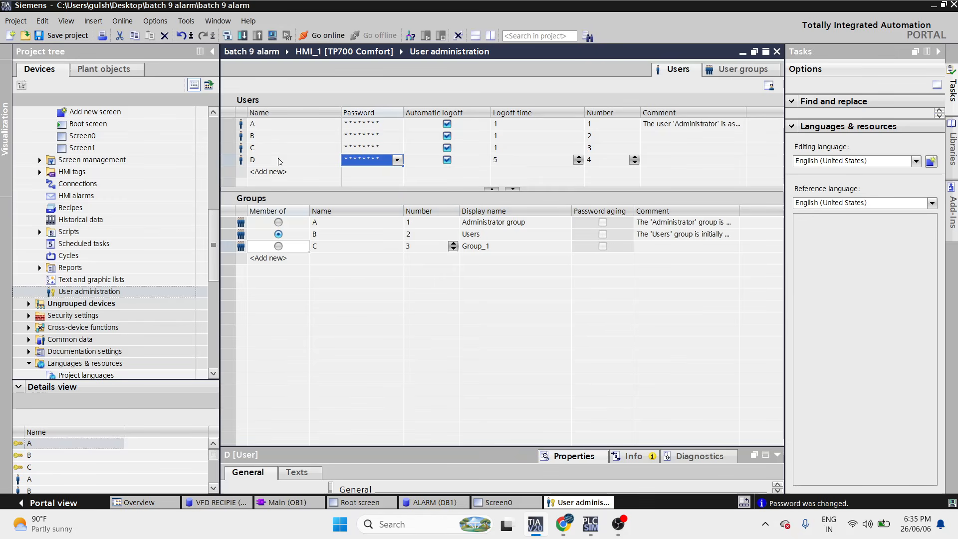
- Make user D a member of group C
left_click_drag(330, 189, 322, 297)
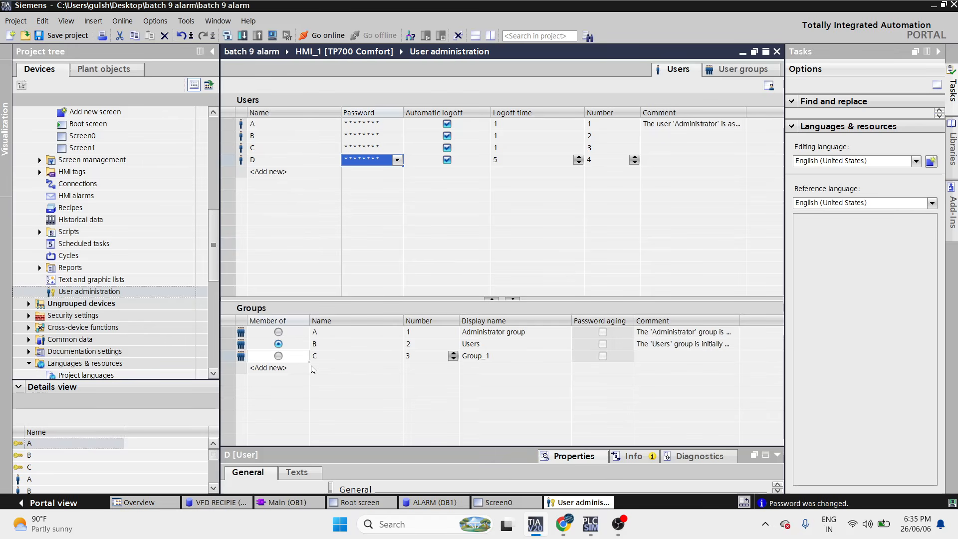
left_click(278, 160)
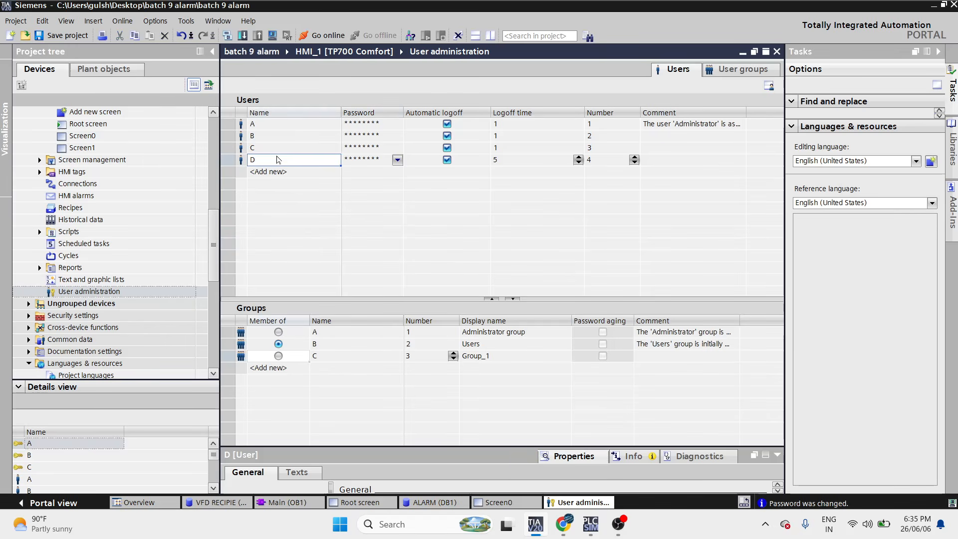
left_click(280, 359)
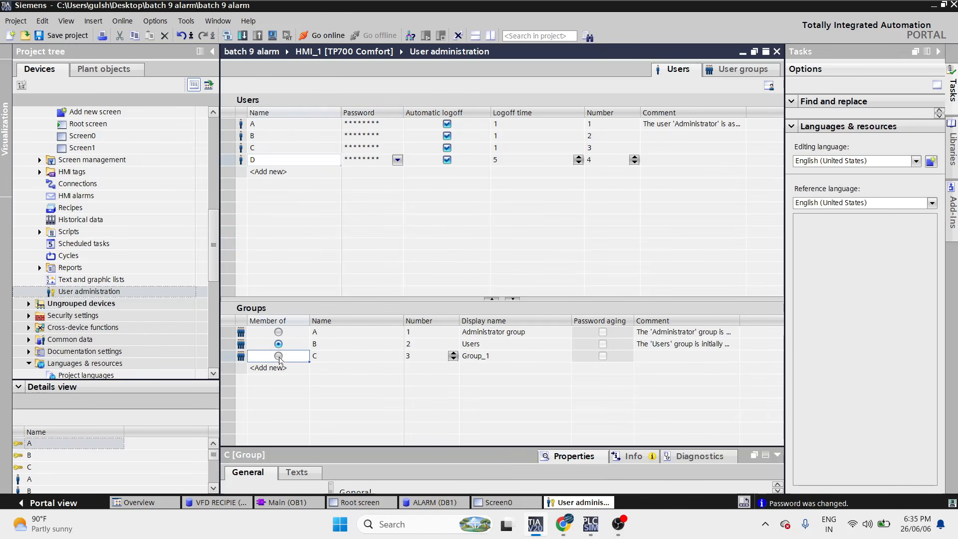
left_click(279, 357)
scroll(205, 221, "up", 3)
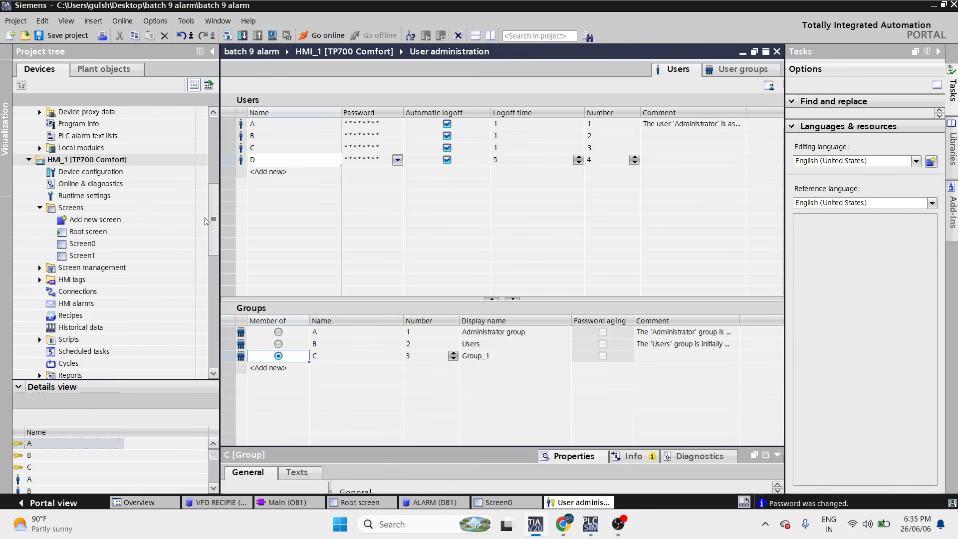
double_click(144, 236)
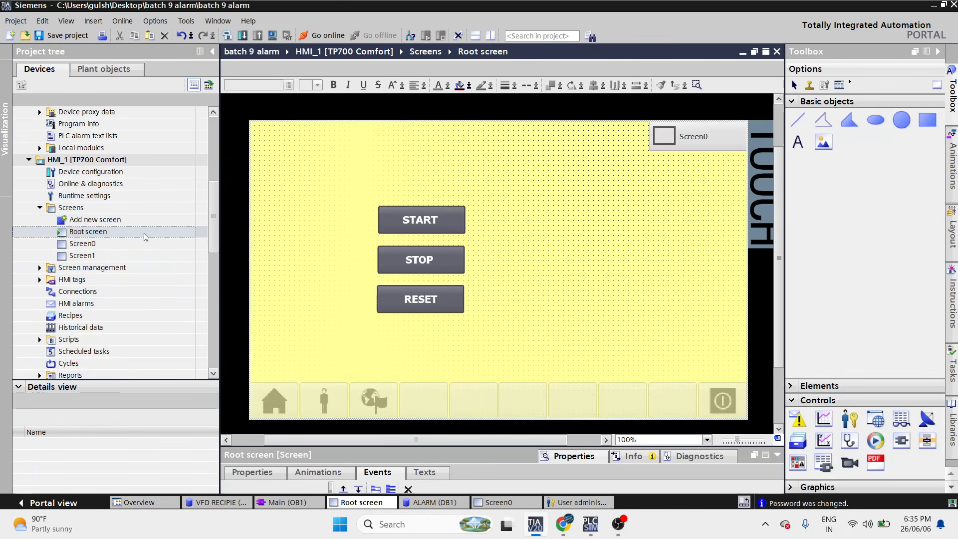
- Require authorization C for the Screen0 navigation button under Properties > Security
left_click(680, 130)
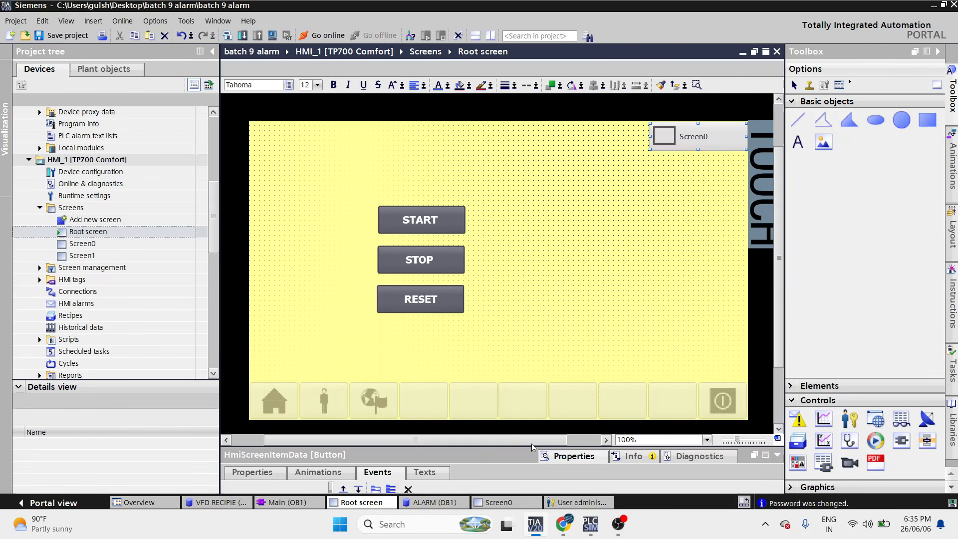
left_click_drag(532, 447, 591, 214)
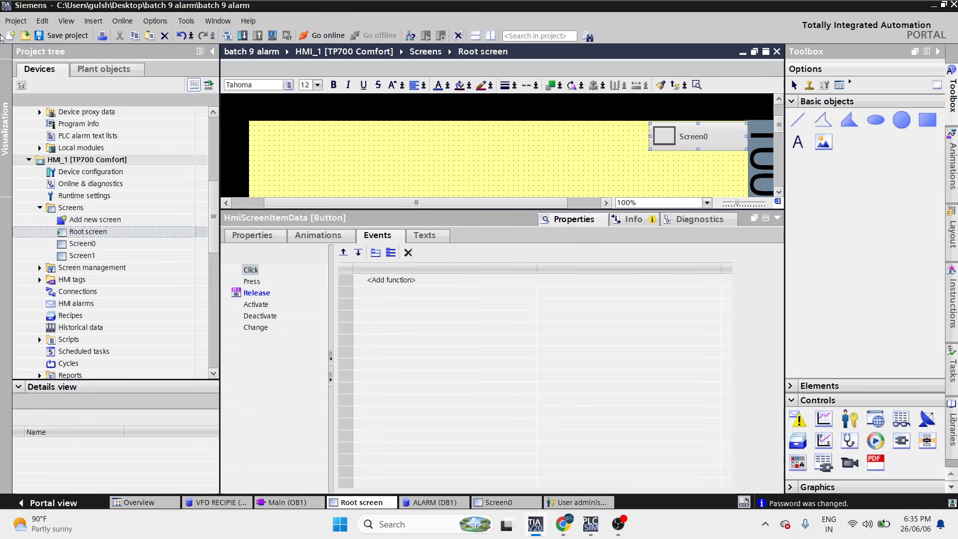
left_click(252, 235)
left_click(246, 373)
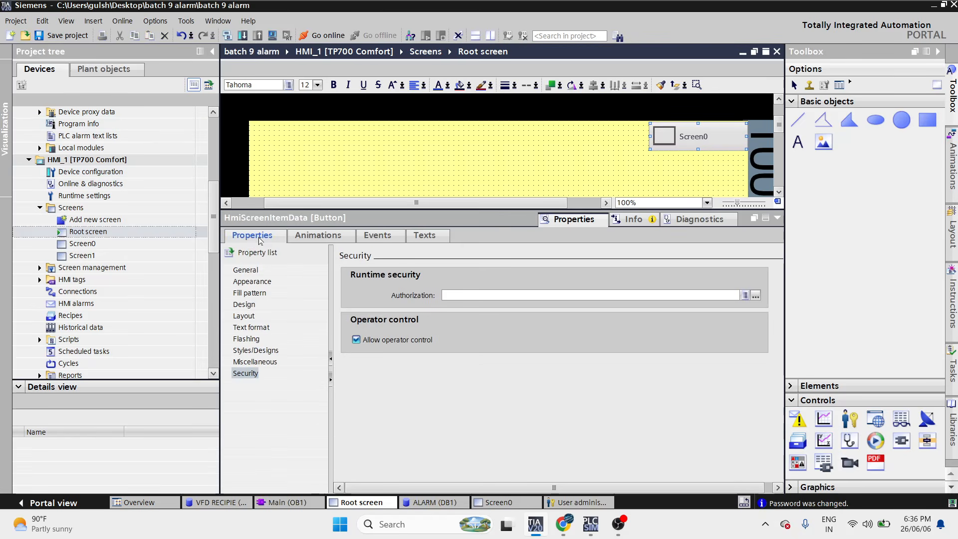
left_click(255, 374)
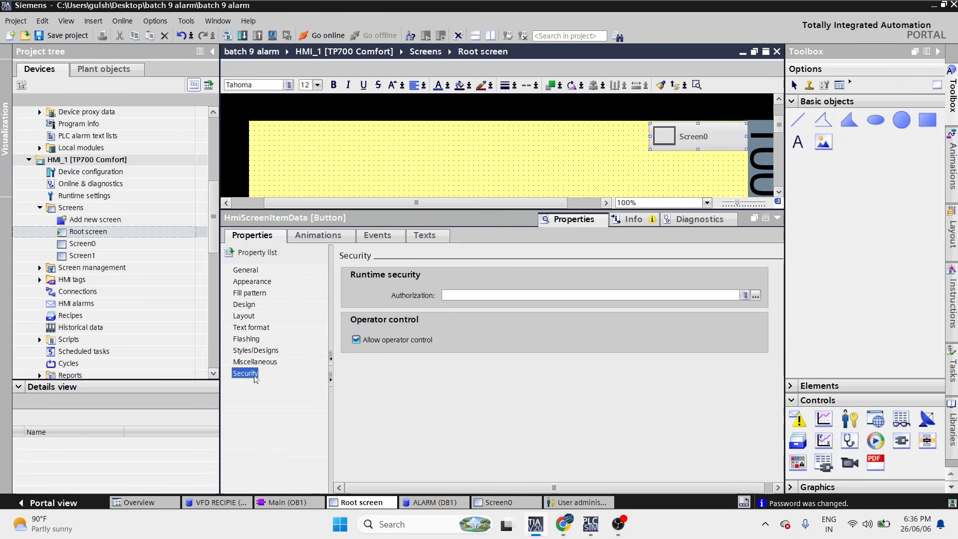
left_click(755, 295)
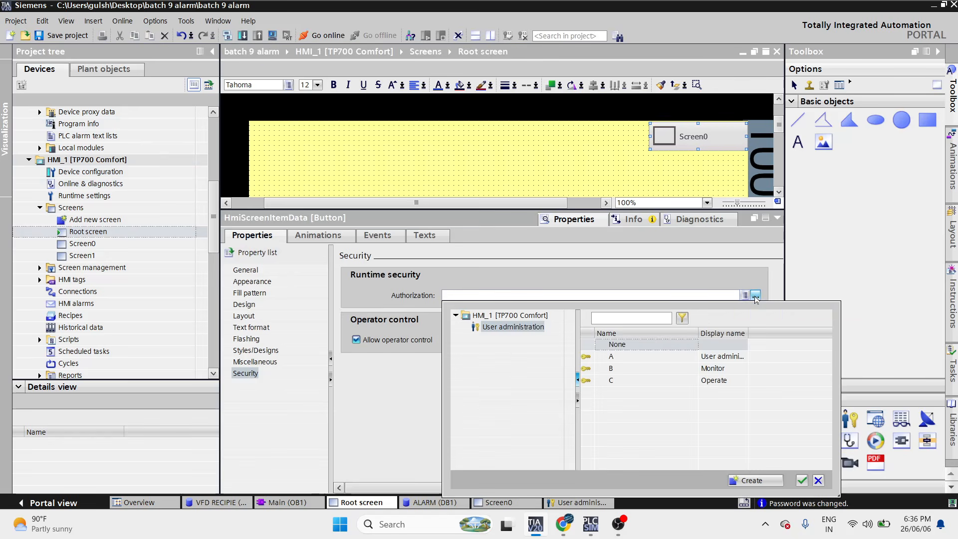
double_click(641, 363)
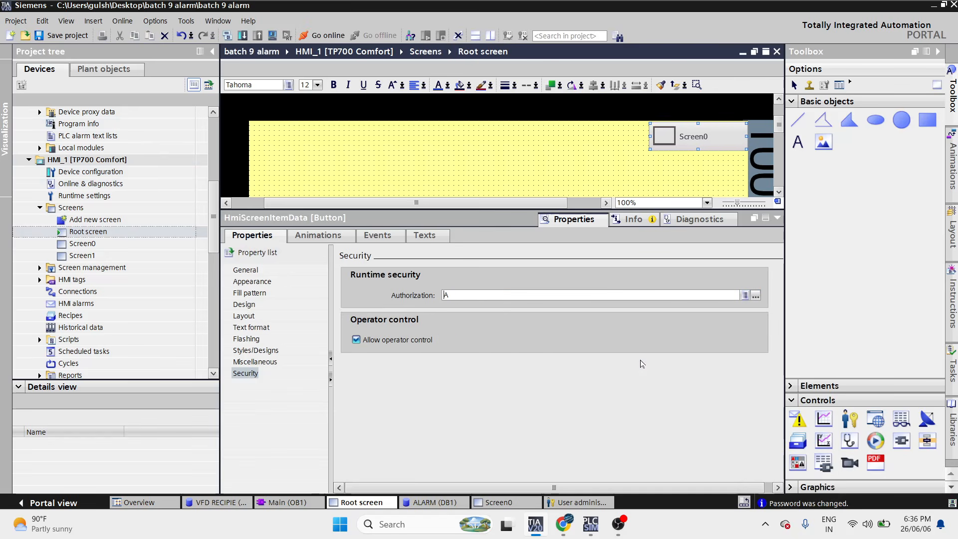
left_click(637, 294)
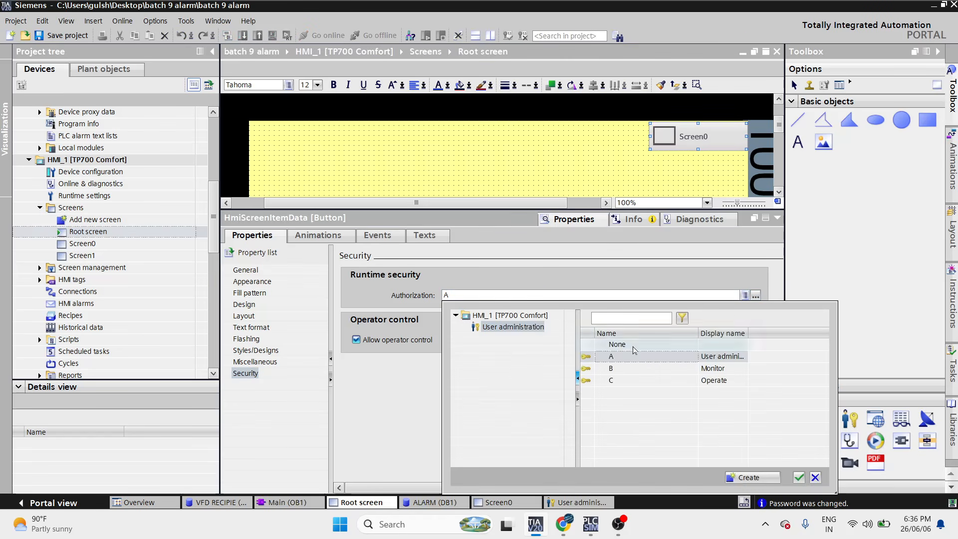
double_click(635, 381)
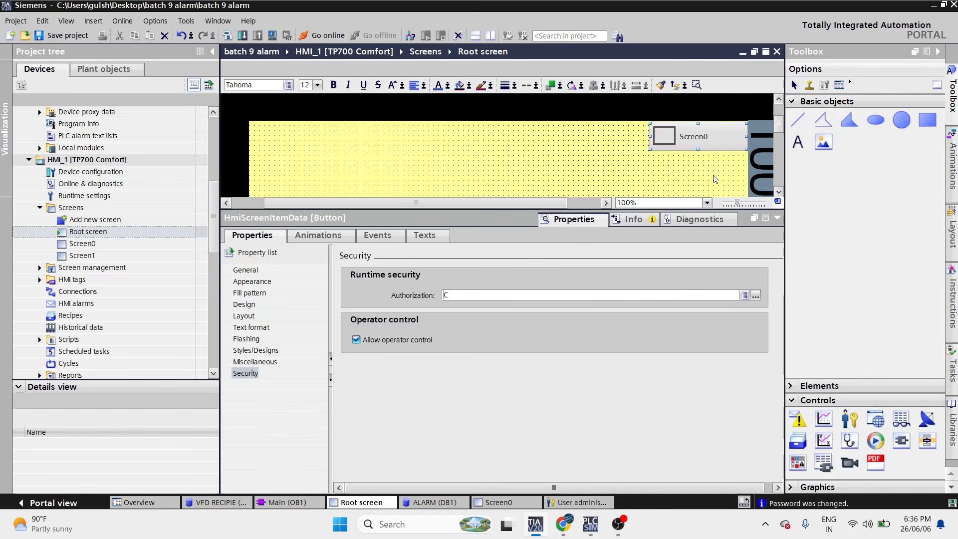
- Assign a runtime authorization to the START button
left_click(779, 192)
left_click(778, 192)
left_click(779, 193)
left_click(778, 192)
left_click(779, 192)
left_click(439, 189)
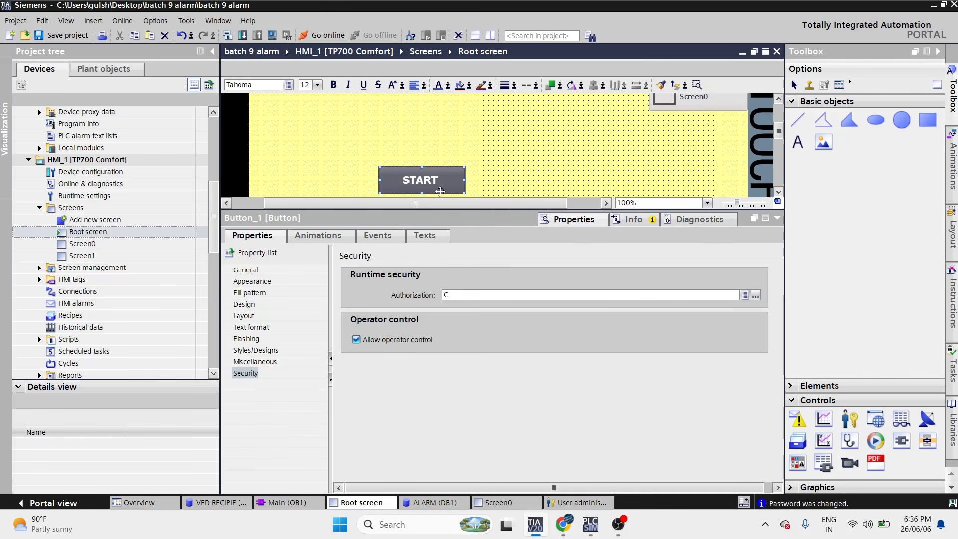
left_click(755, 296)
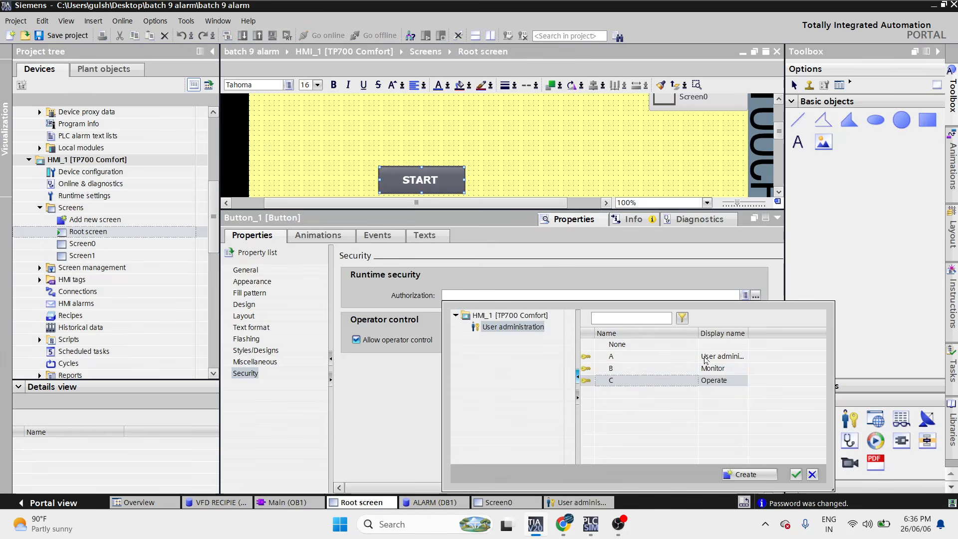
left_click(641, 377)
- Require authorization A for the STOP button
left_click(779, 193)
left_click(779, 194)
left_click(779, 194)
left_click(779, 193)
left_click(779, 193)
left_click(779, 194)
left_click(382, 187)
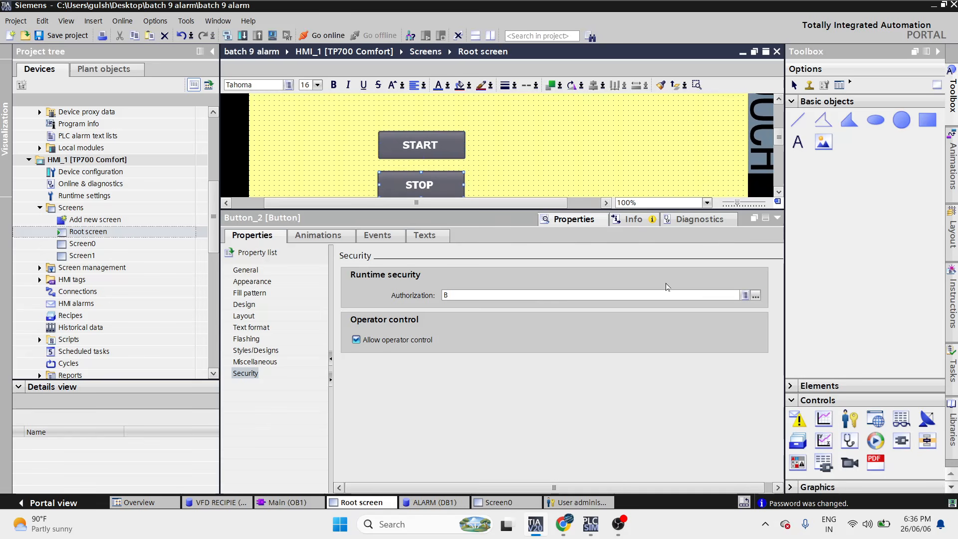
left_click(756, 295)
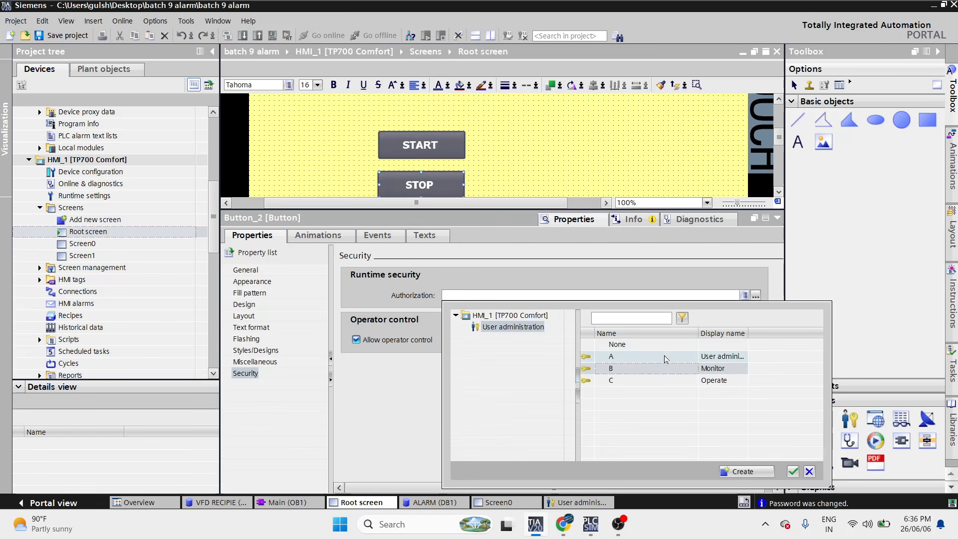
left_click(665, 360)
left_click_drag(216, 225, 216, 249)
double_click(151, 303)
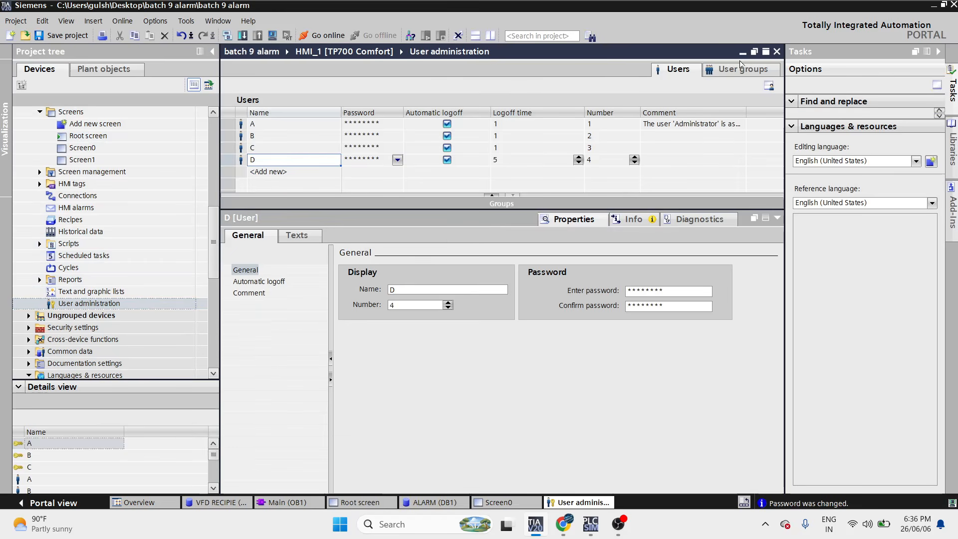
- Inspect the User administration, Monitor and Operate authorizations and group A's settings
left_click(742, 68)
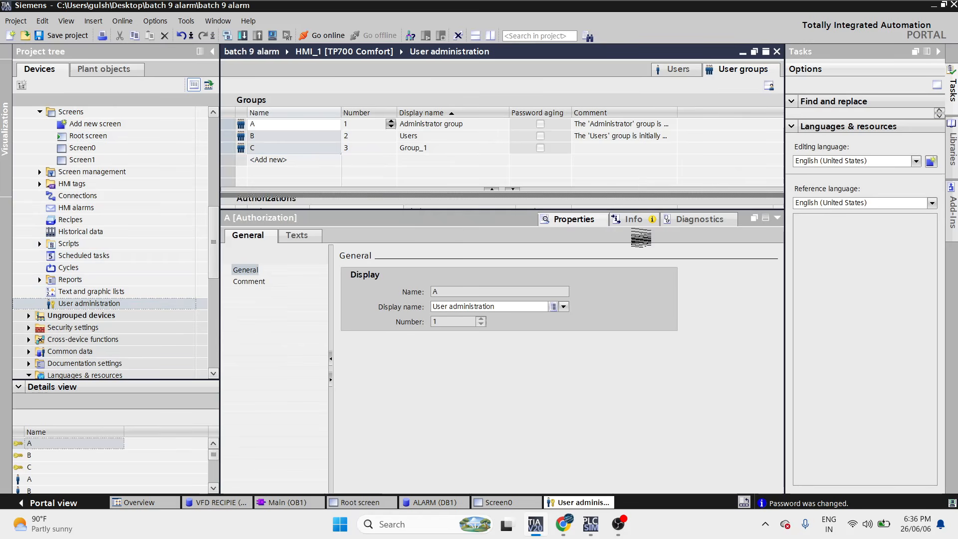
left_click_drag(606, 209, 609, 364)
left_click(472, 229)
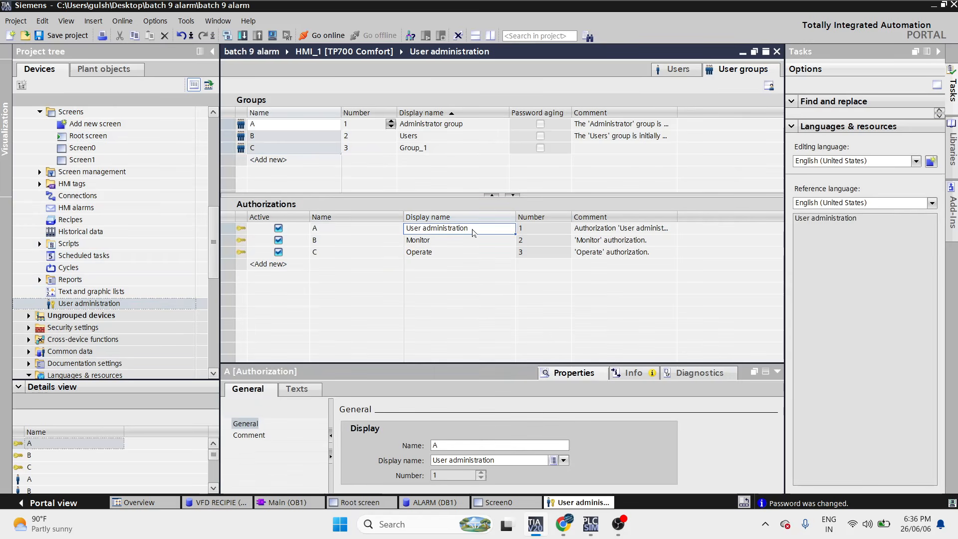
left_click(472, 230)
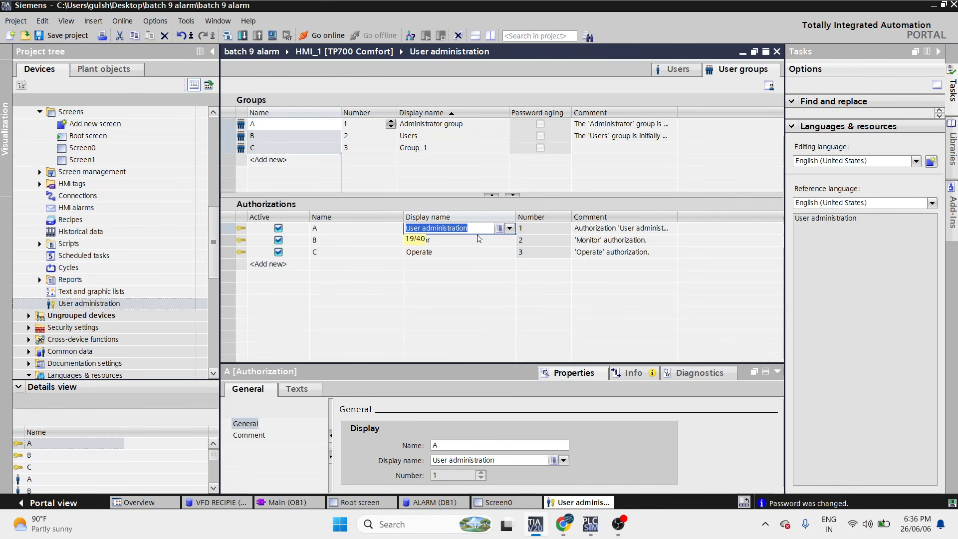
left_click(464, 244)
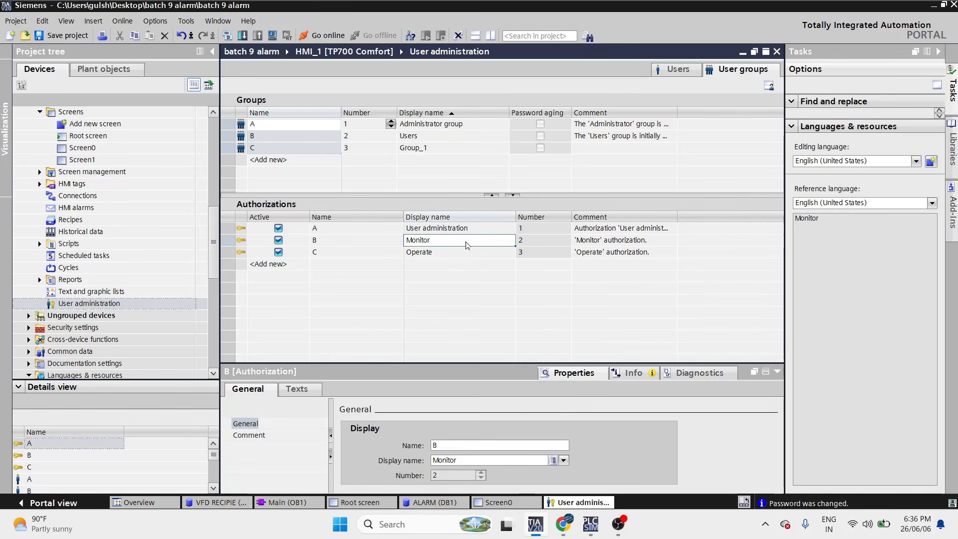
left_click(458, 256)
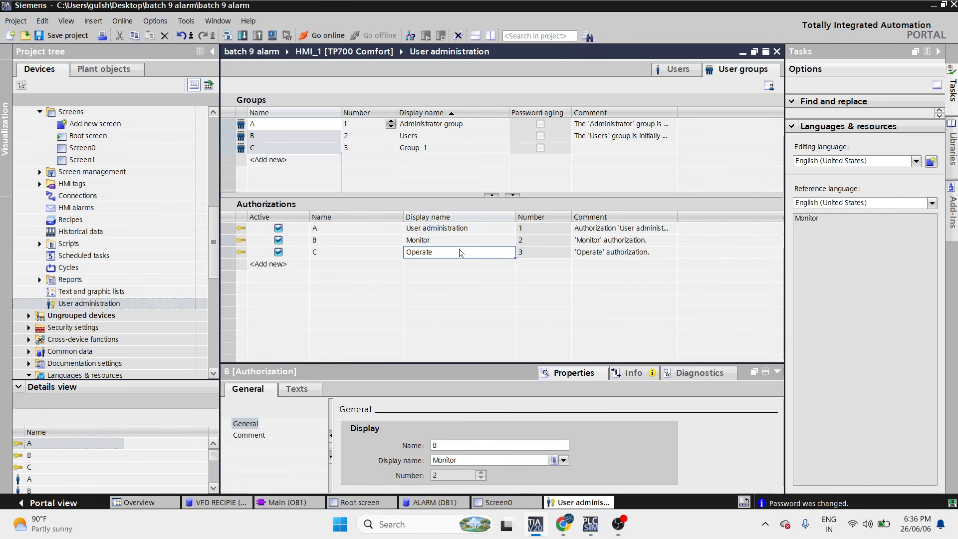
left_click(345, 128)
left_click(449, 126)
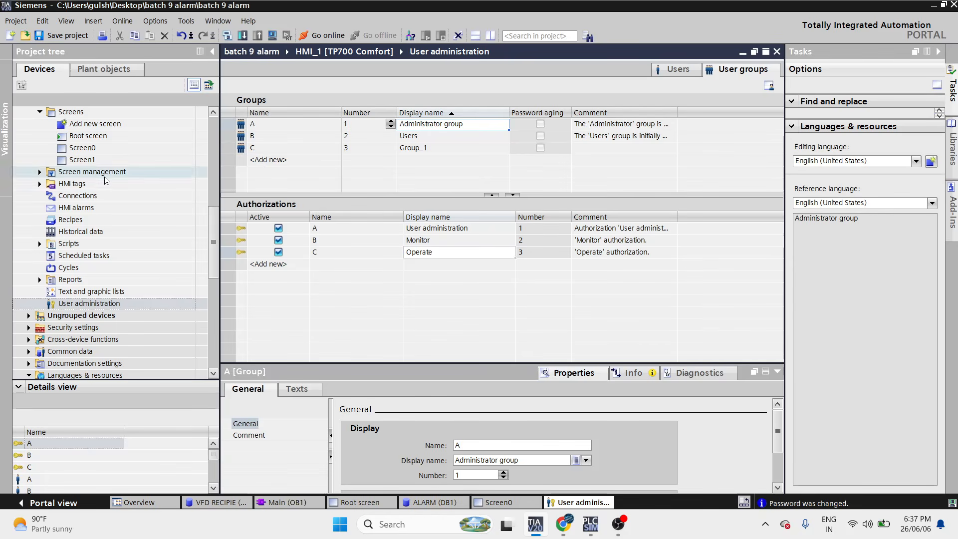
left_click(110, 151)
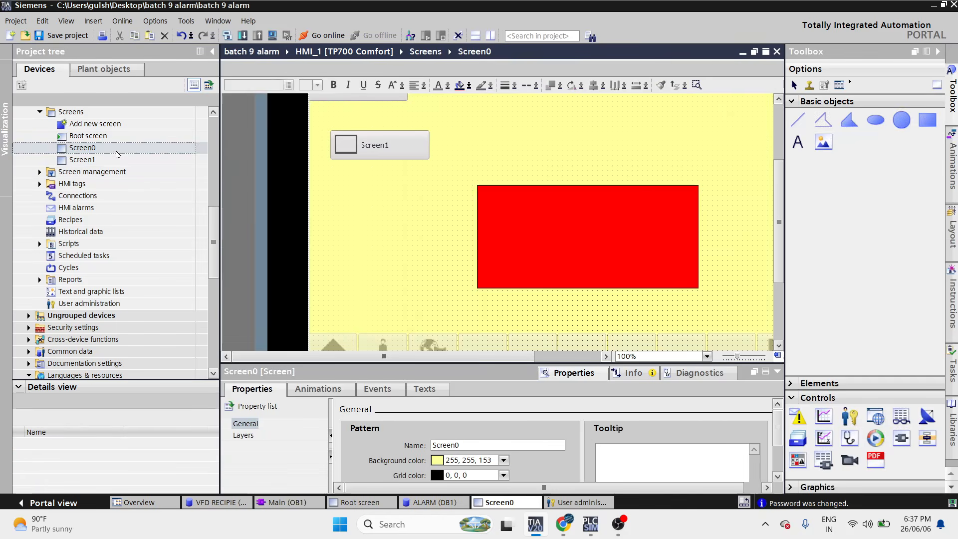
- Review the Screen0 and START button authorizations, then compile and launch the runtime simulation
double_click(118, 140)
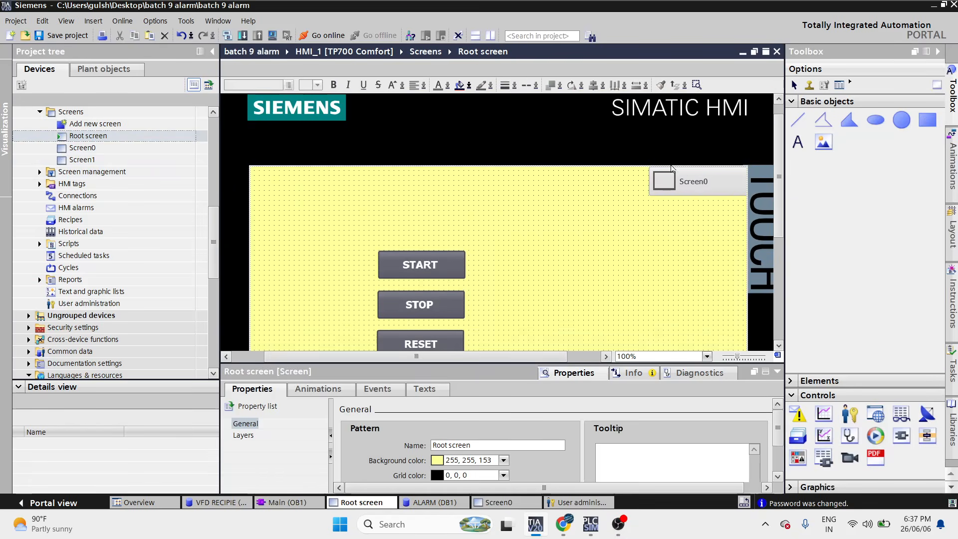
left_click(702, 190)
left_click(447, 272)
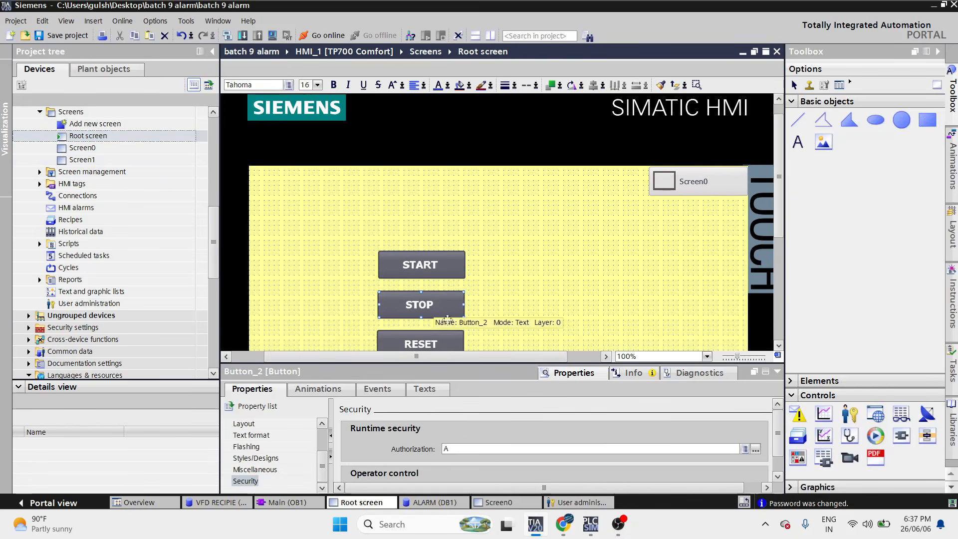
scroll(569, 306, "down", 3)
left_click(569, 306)
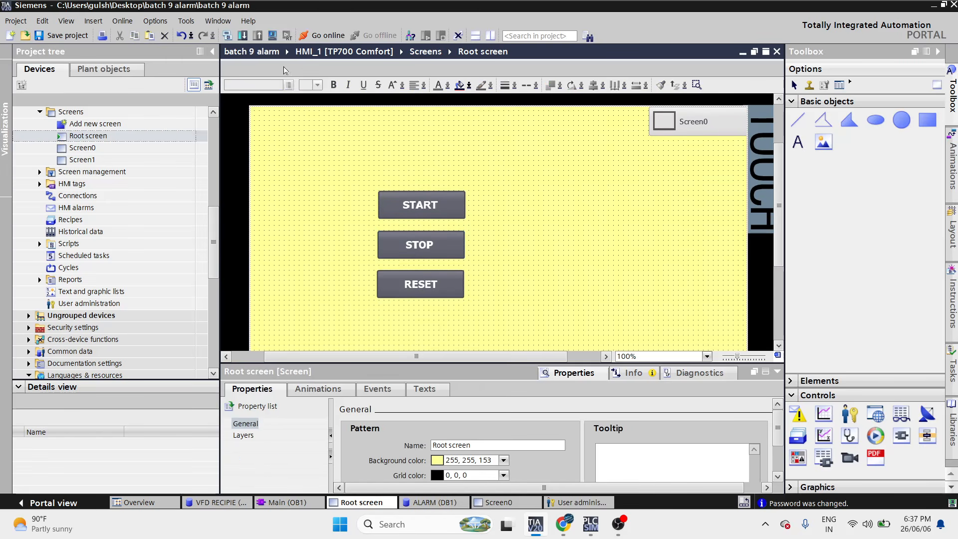
left_click(272, 36)
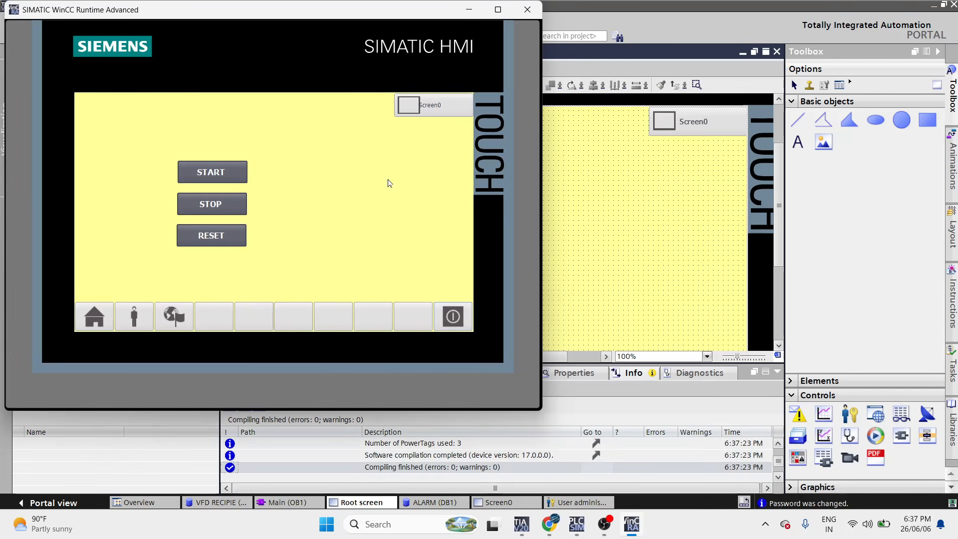
left_click(451, 102)
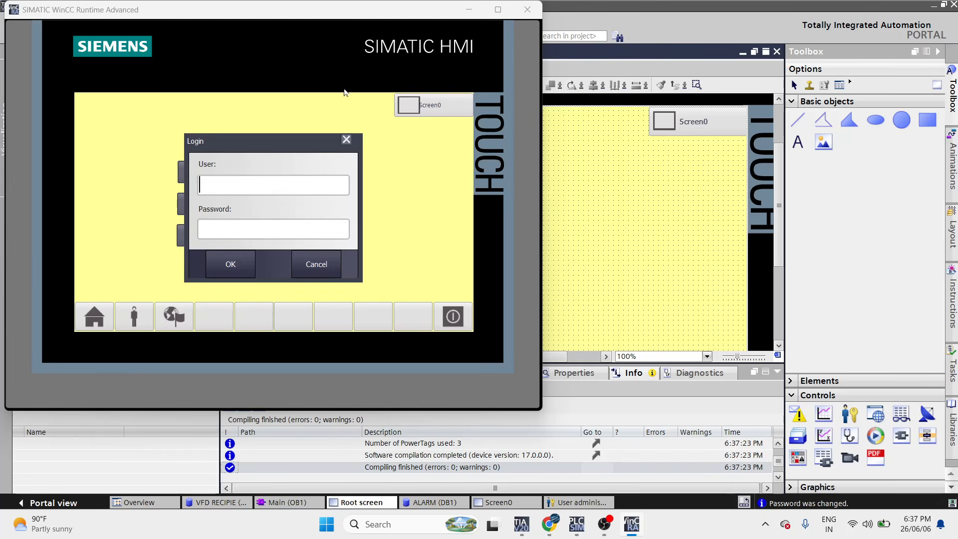
- Log in as user C with its password and open Screen0
type("C")
left_click(290, 229)
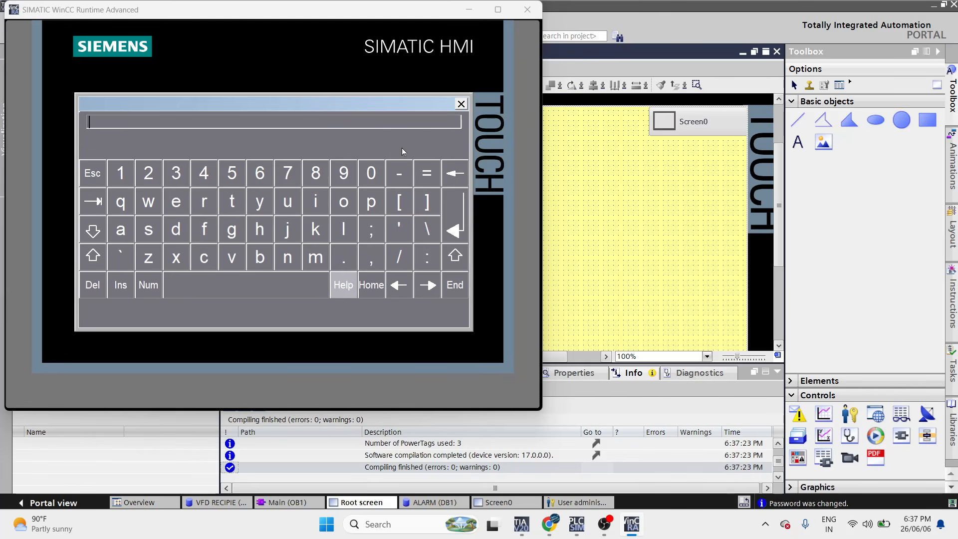
left_click(467, 227)
type("*****")
key("Return")
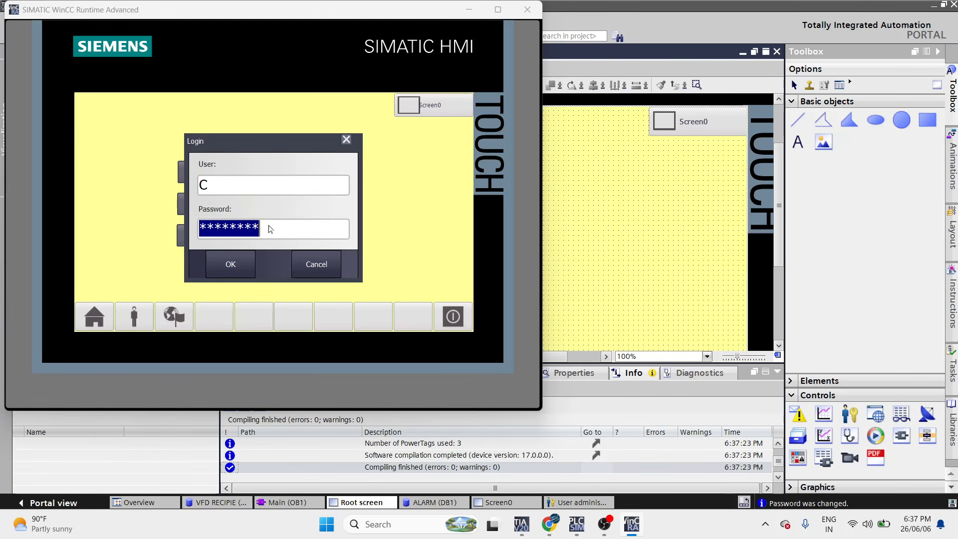
left_click(453, 99)
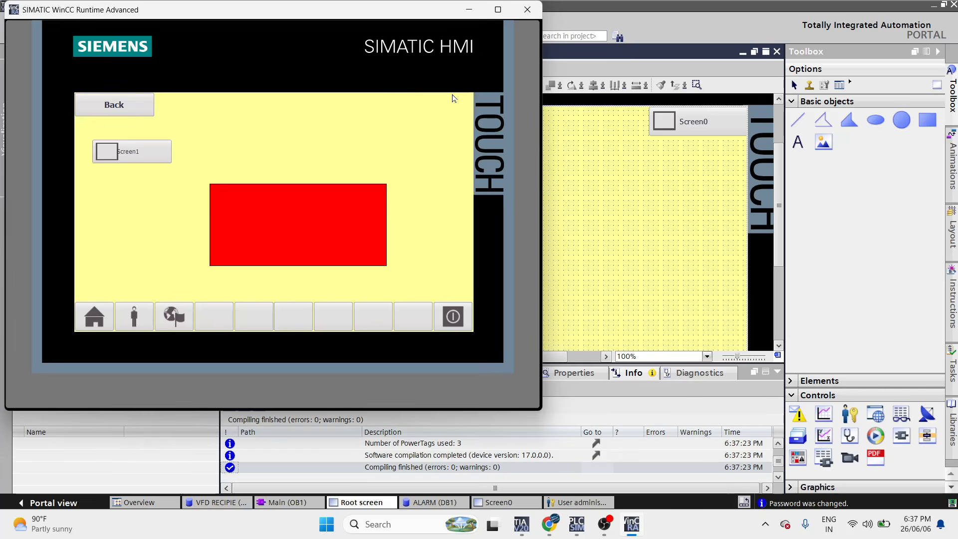
- Try START and STOP, which both ask for a login, then show Screen1
left_click(121, 111)
left_click(212, 172)
left_click(346, 140)
left_click(199, 203)
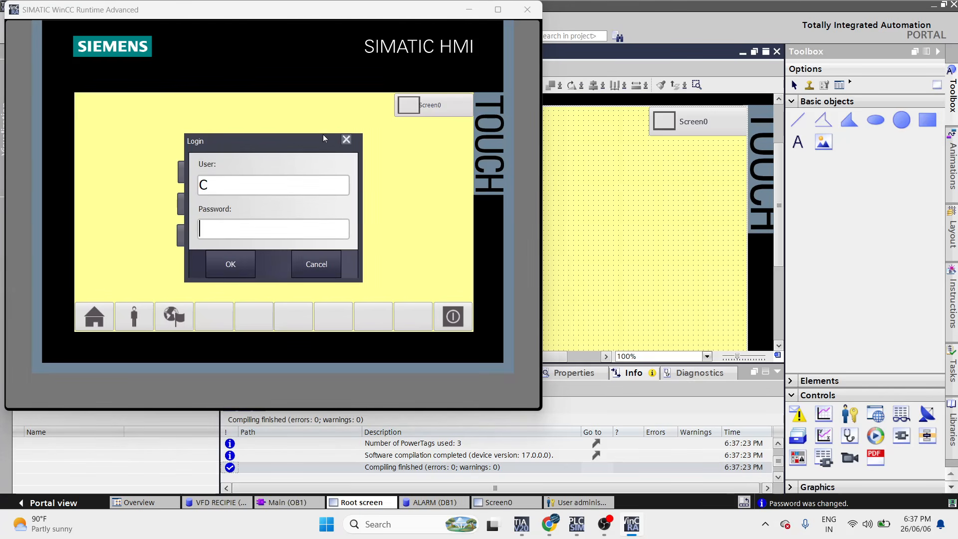
left_click(347, 139)
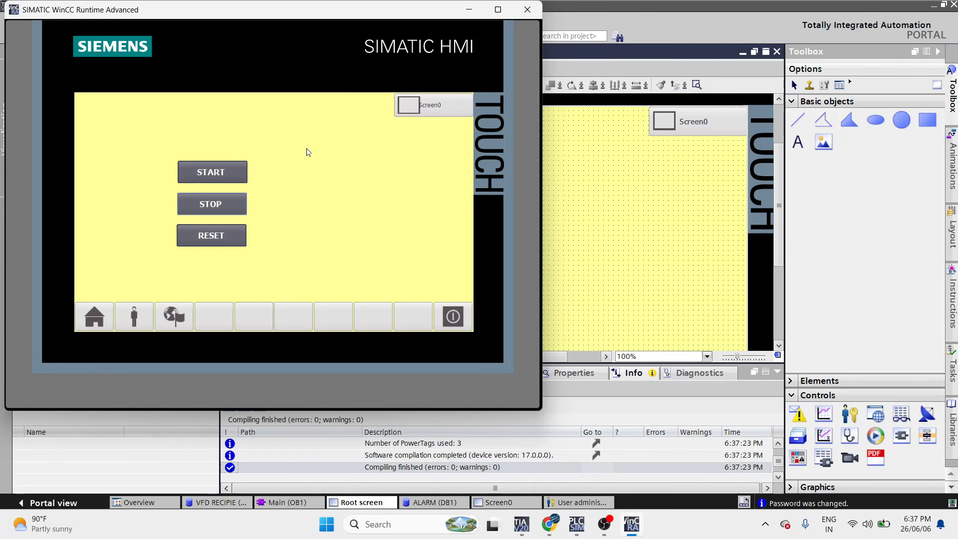
left_click(425, 108)
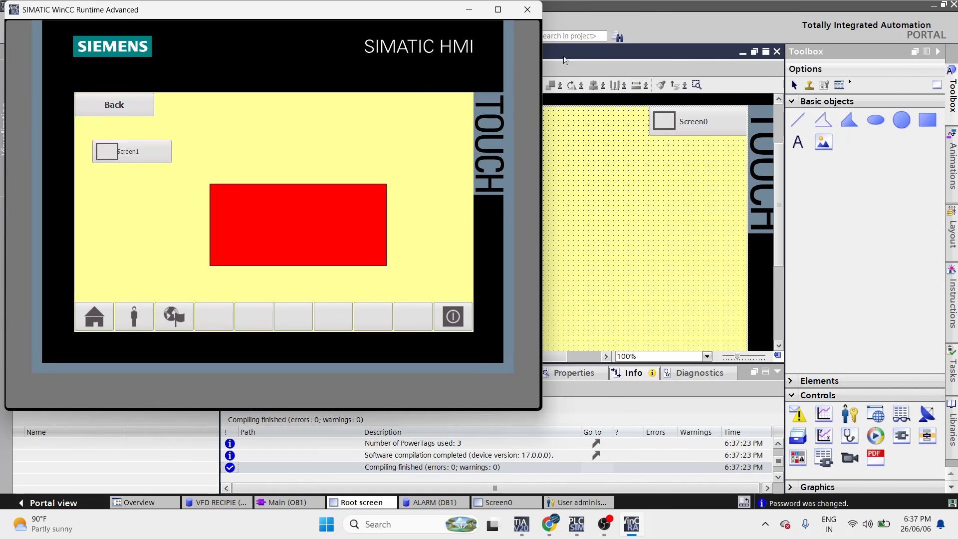
- Restart the runtime simulation and log in as user A
left_click(534, 11)
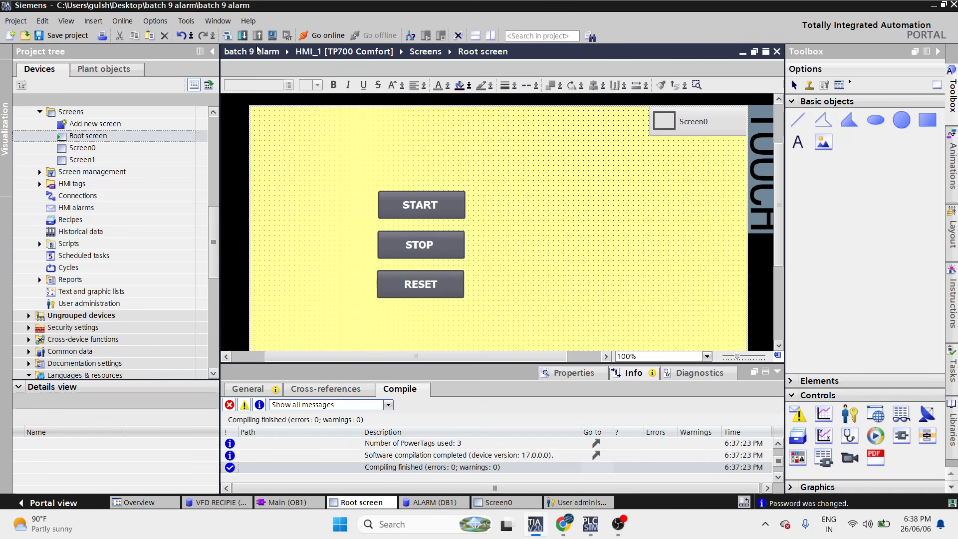
left_click(272, 35)
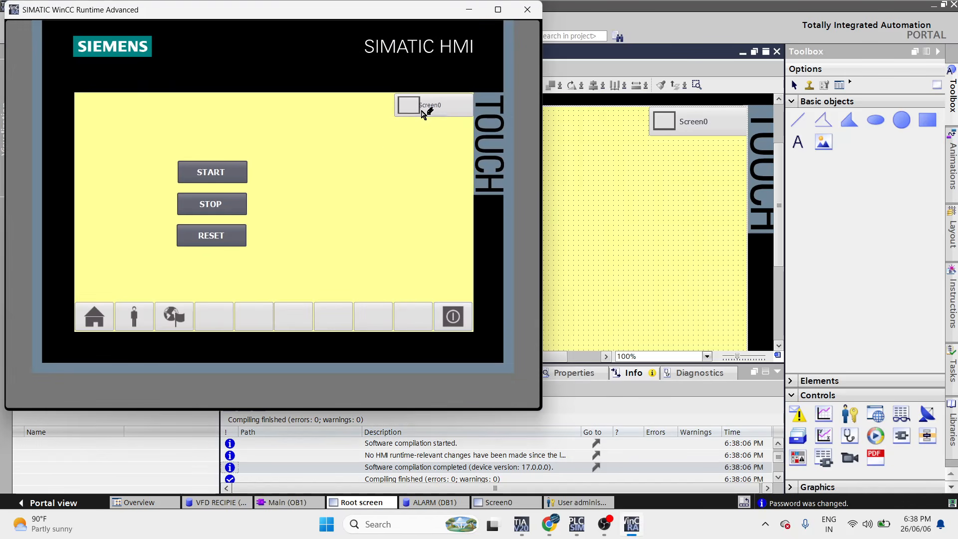
left_click(422, 112)
type("A")
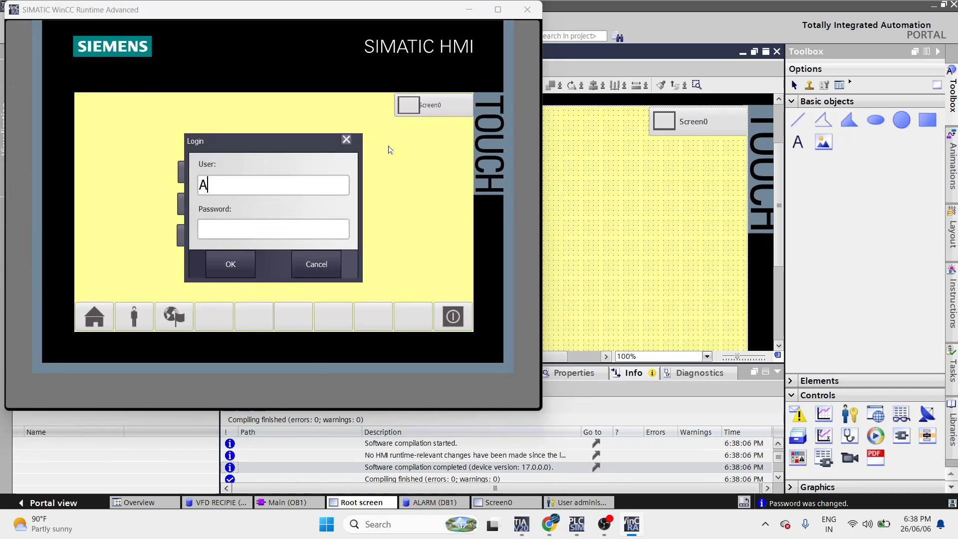
left_click(267, 225)
left_click(127, 171)
left_click(146, 178)
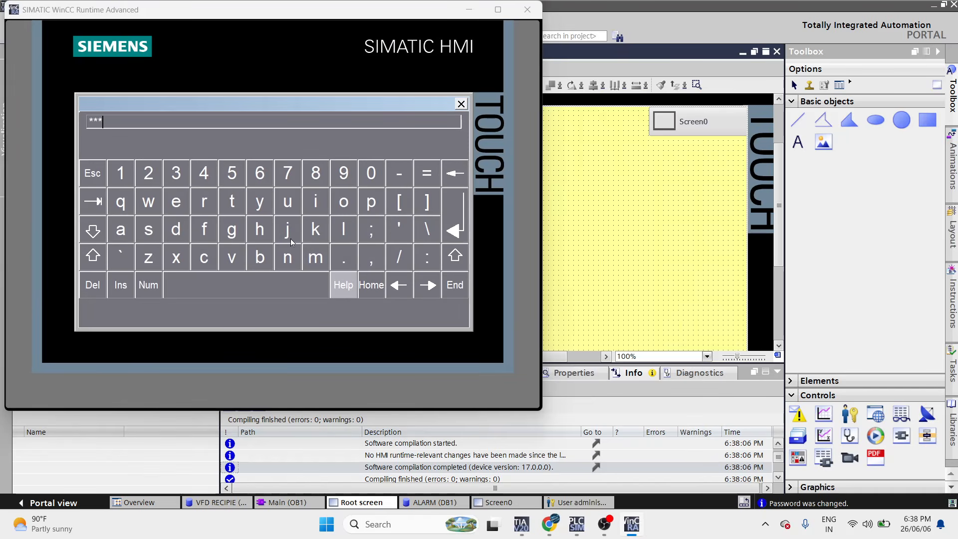
key("Return")
left_click(252, 268)
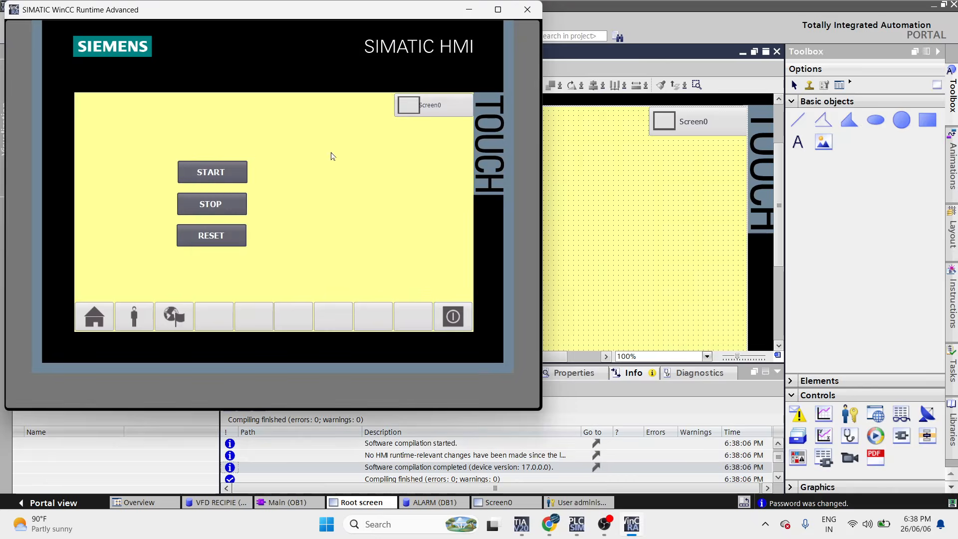
- Switch between Screen0 and the START/STOP/RESET screen, then stop the simulation
left_click(433, 113)
left_click(137, 110)
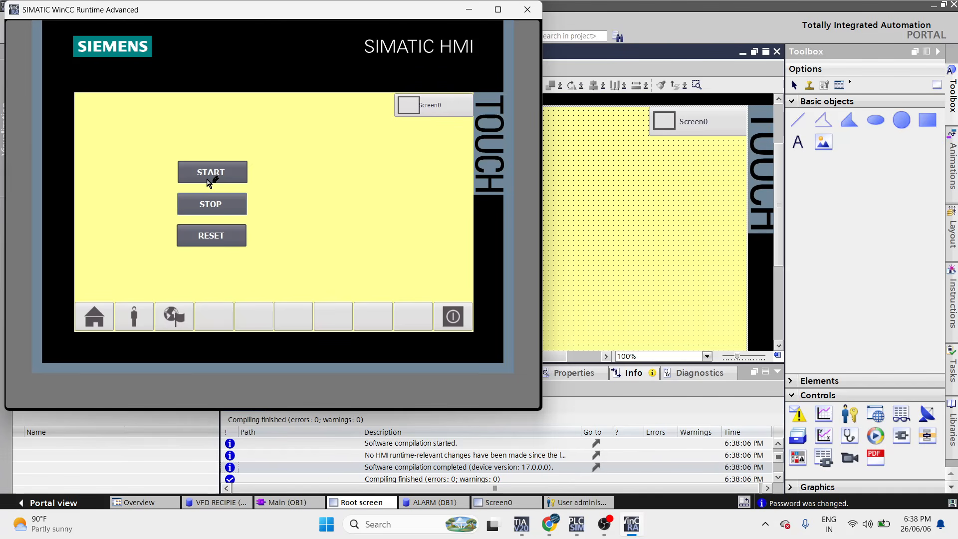
left_click(134, 316)
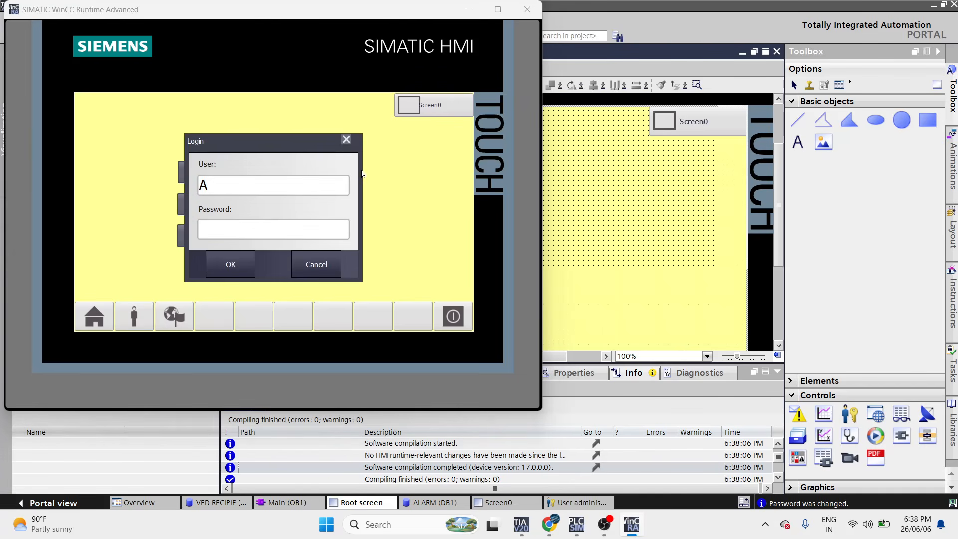
left_click(346, 139)
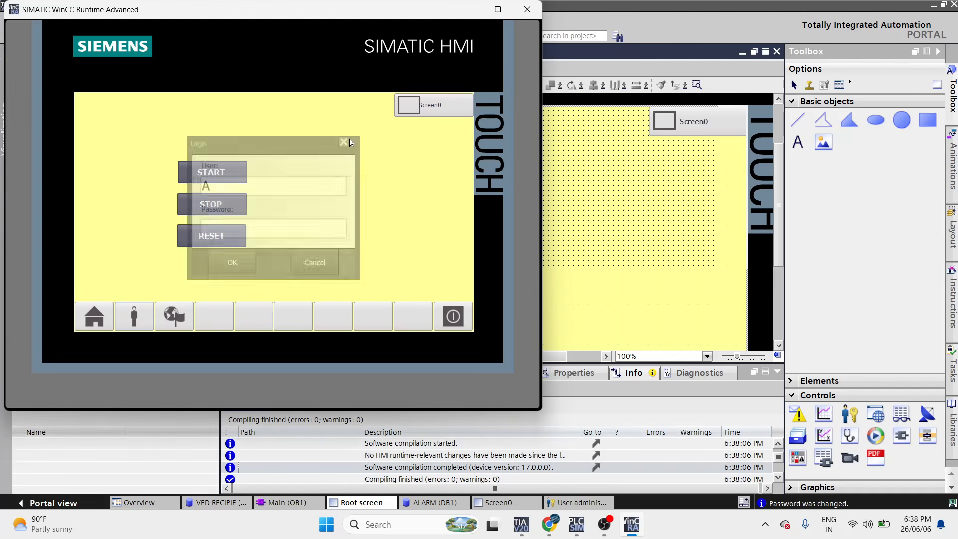
left_click(514, 14)
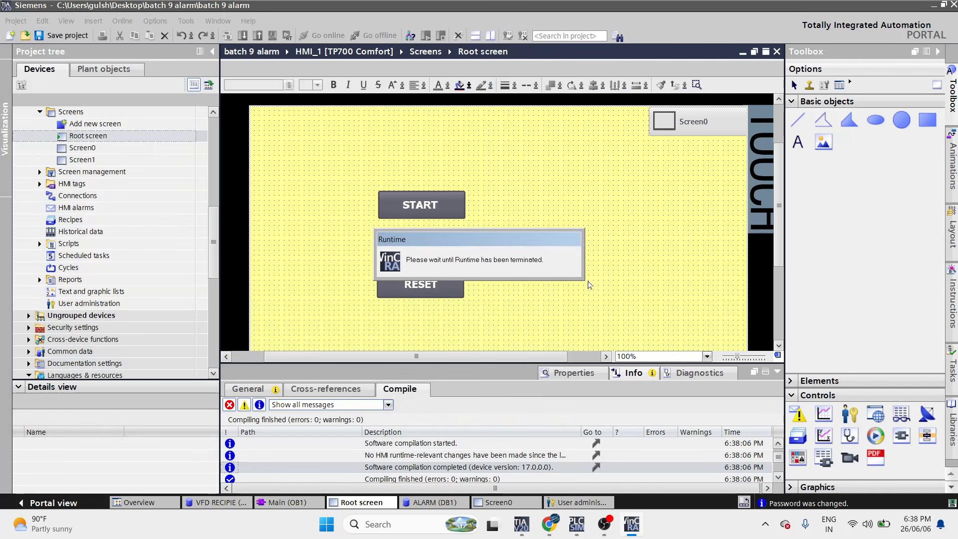
- Drag a Button from Elements into the Root screen's bottom bar and label it LOGOFF
scroll(596, 297, "down", 5)
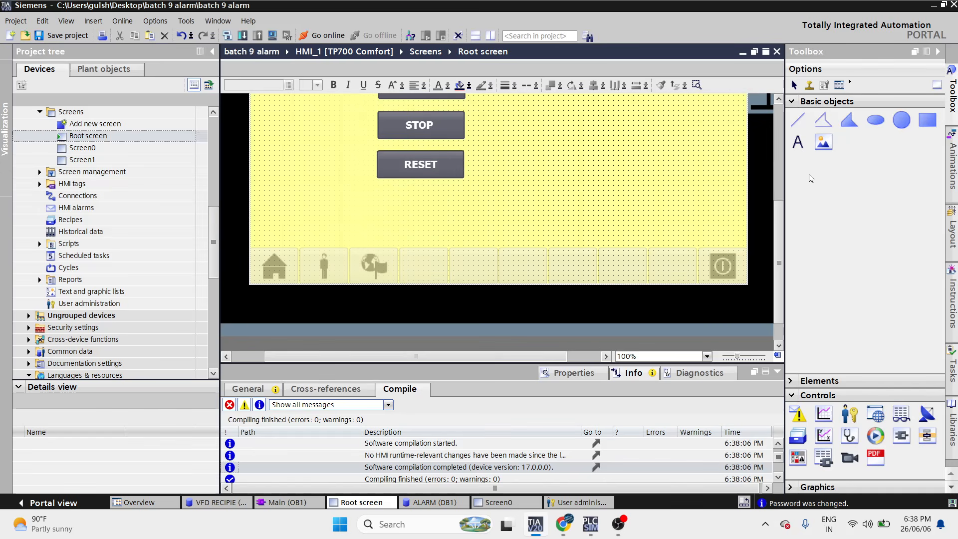
left_click(875, 122)
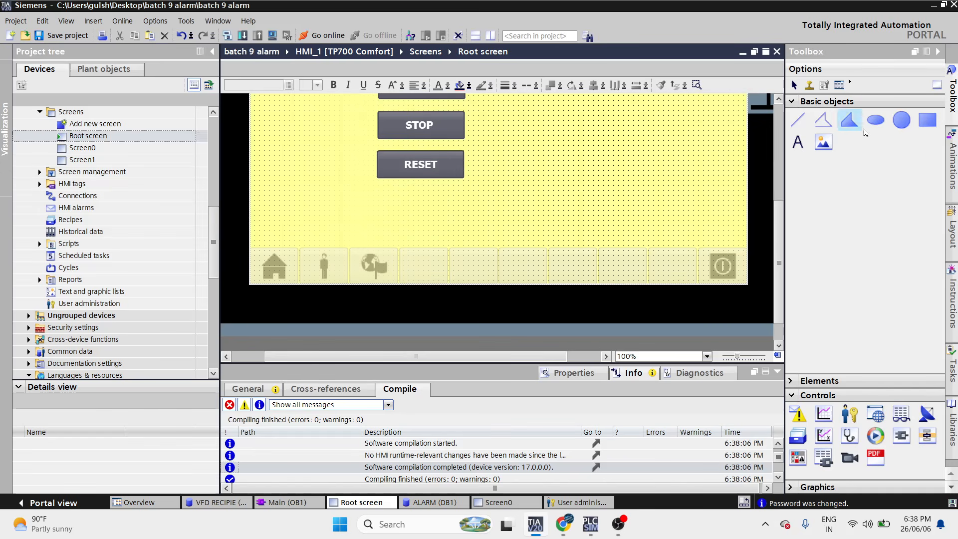
left_click(795, 103)
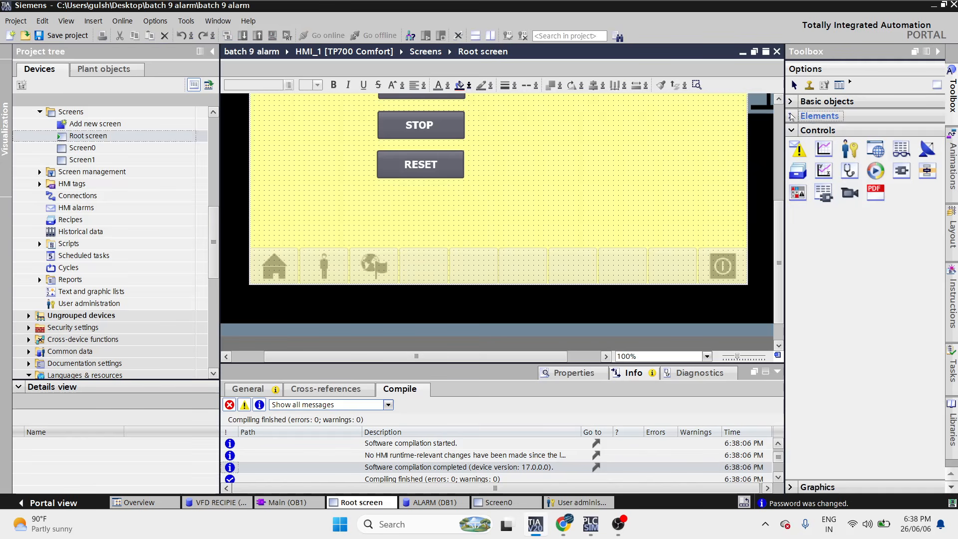
left_click(818, 115)
left_click_drag(824, 134, 424, 265)
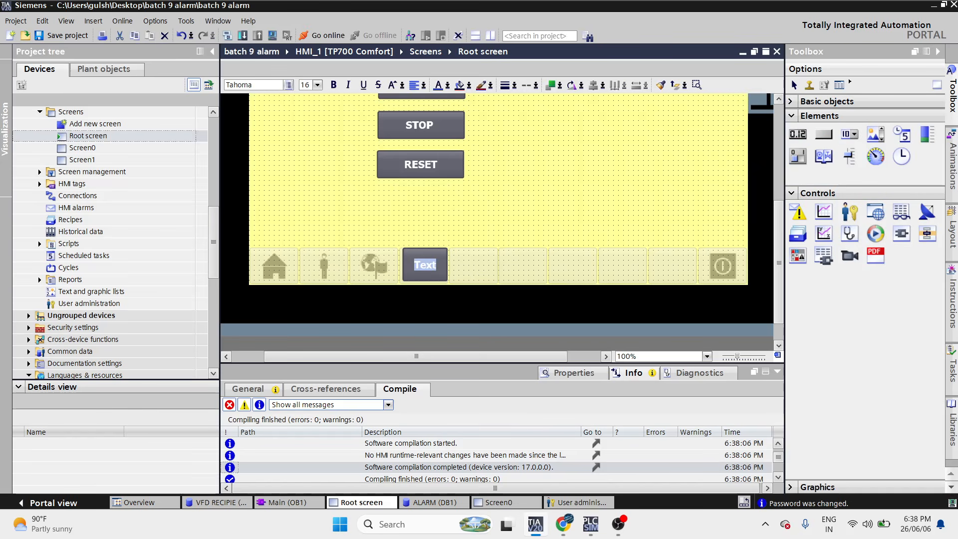
type("LOGOFF")
left_click(509, 232)
left_click_drag(426, 271, 422, 273)
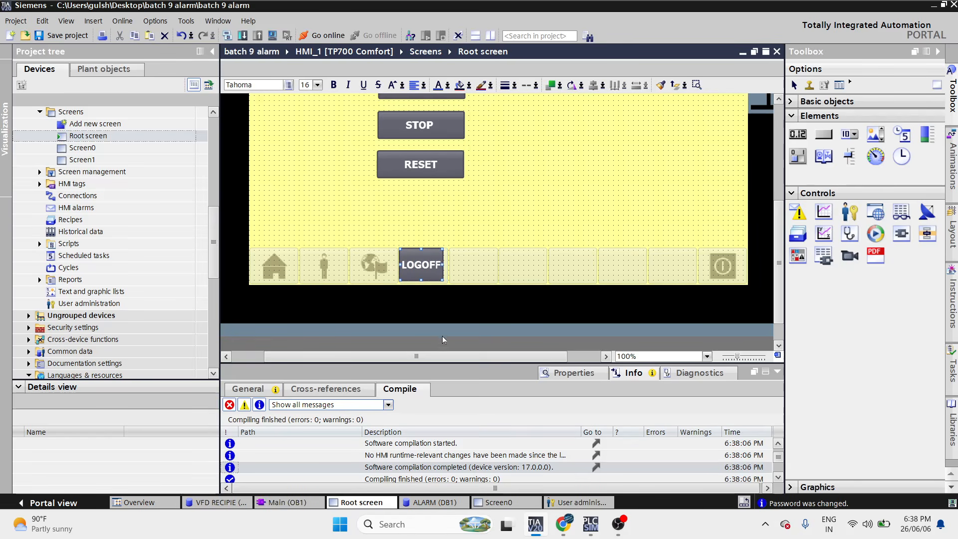
left_click_drag(469, 372, 469, 231)
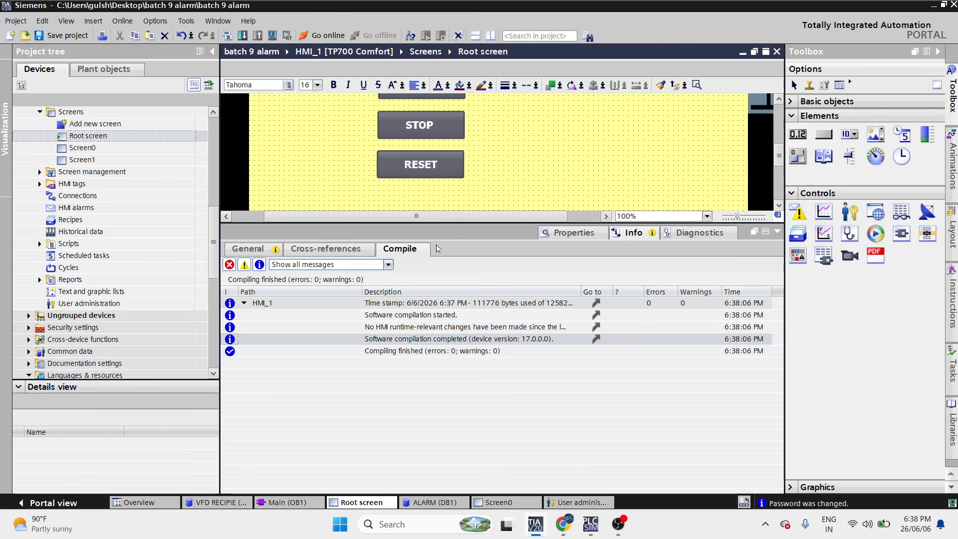
- Assign User administration > Logoff to the LOGOFF button's Click event and start the simulation
left_click(575, 233)
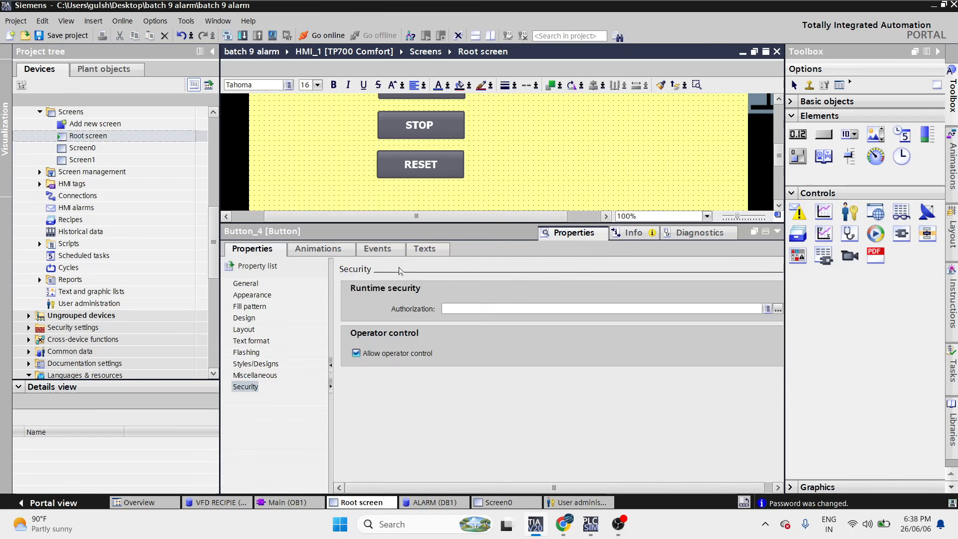
left_click(385, 253)
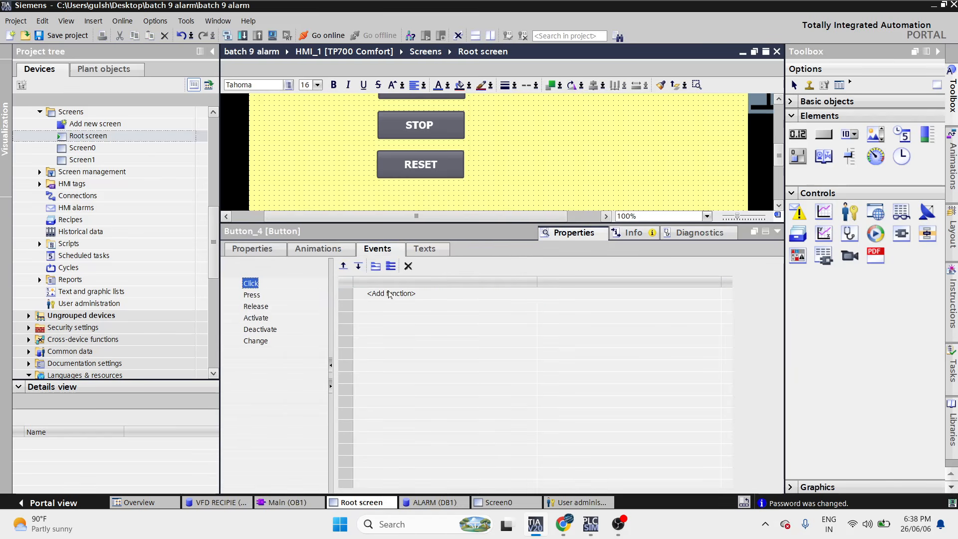
left_click(390, 294)
left_click(715, 293)
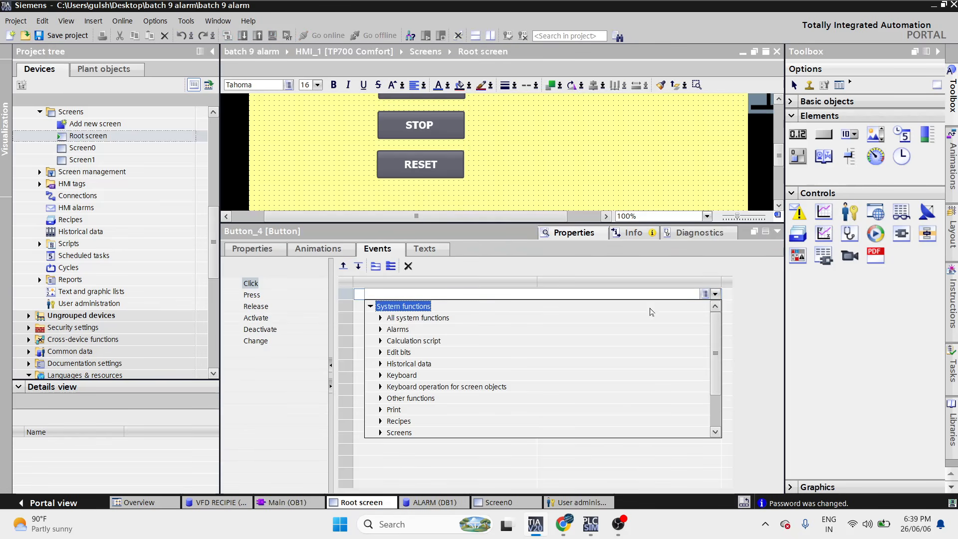
scroll(428, 329, "down", 2)
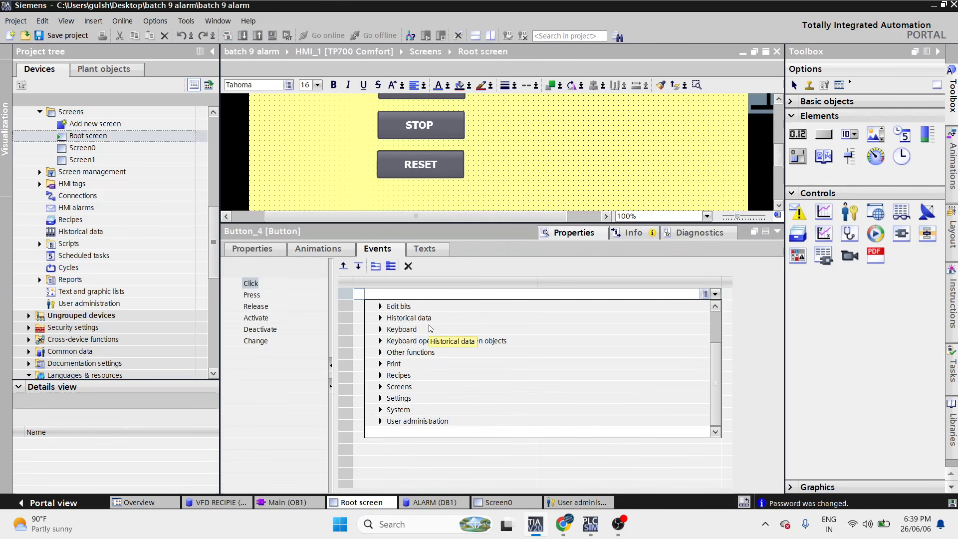
left_click(409, 422)
left_click(381, 422)
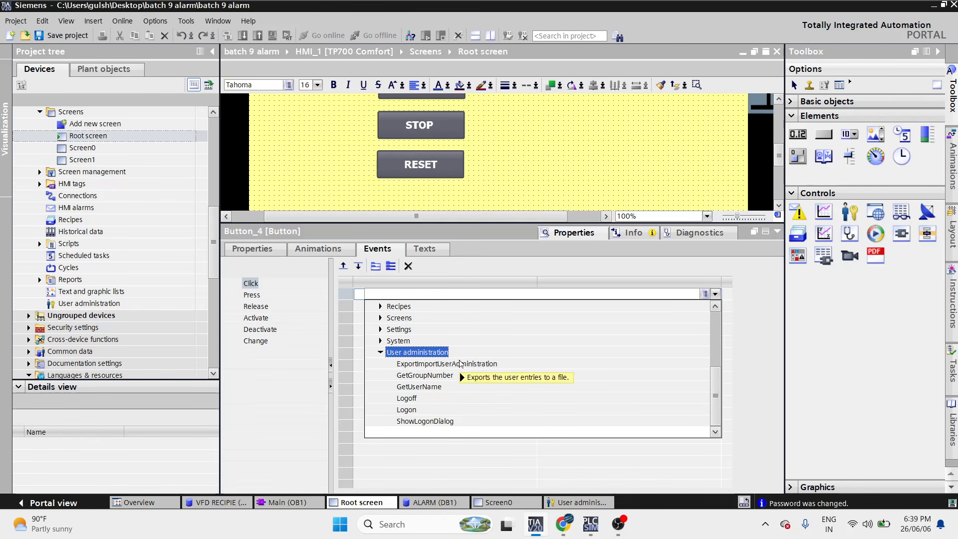
left_click(427, 398)
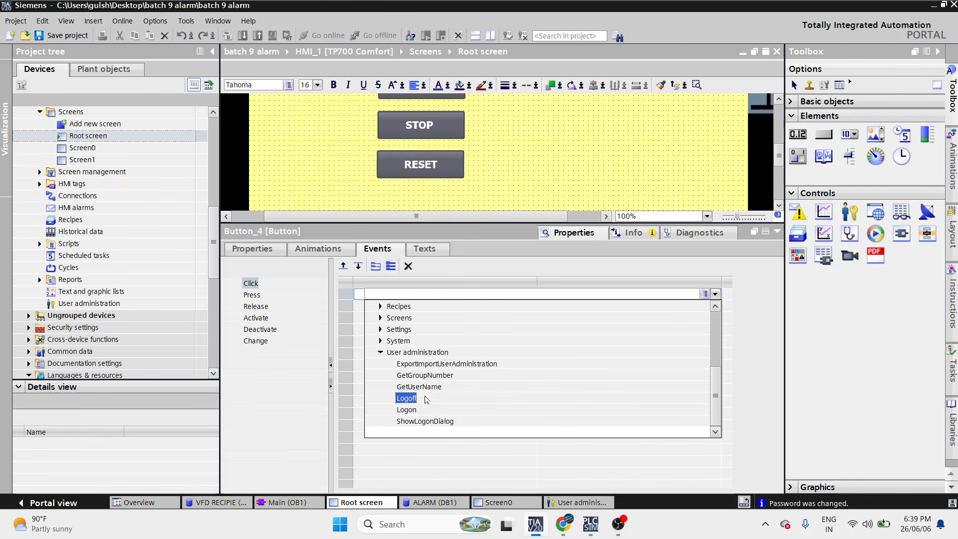
double_click(405, 400)
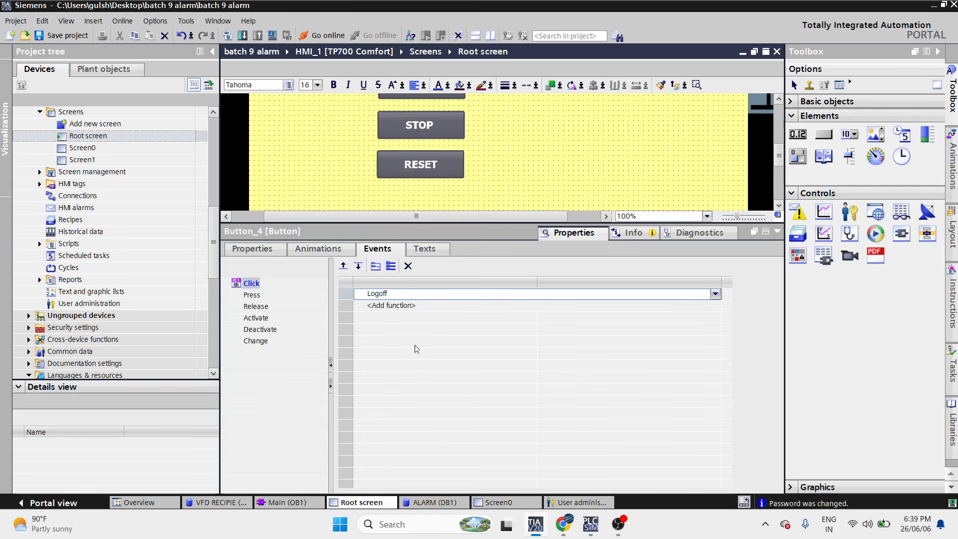
left_click(274, 36)
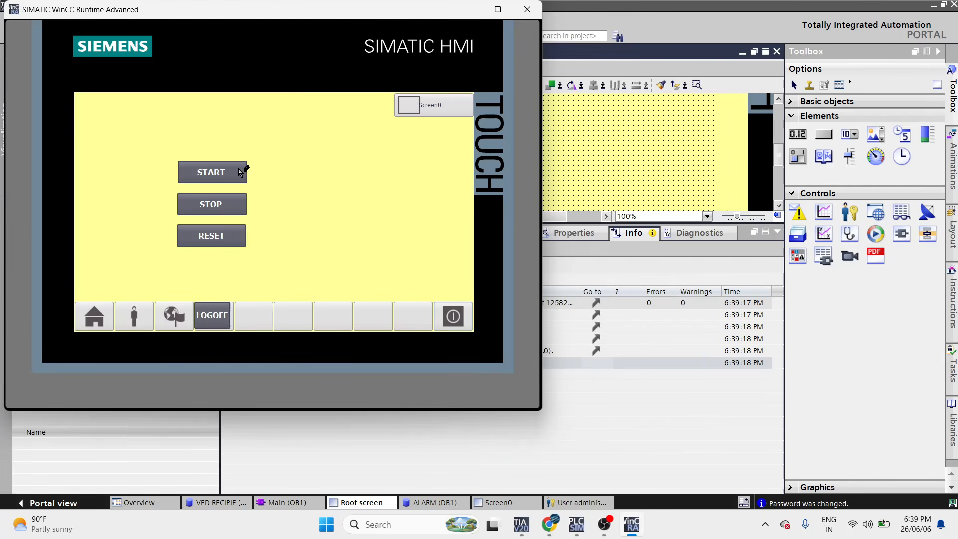
- Press START and log in at the prompt with the password on the touch keyboard
left_click(241, 172)
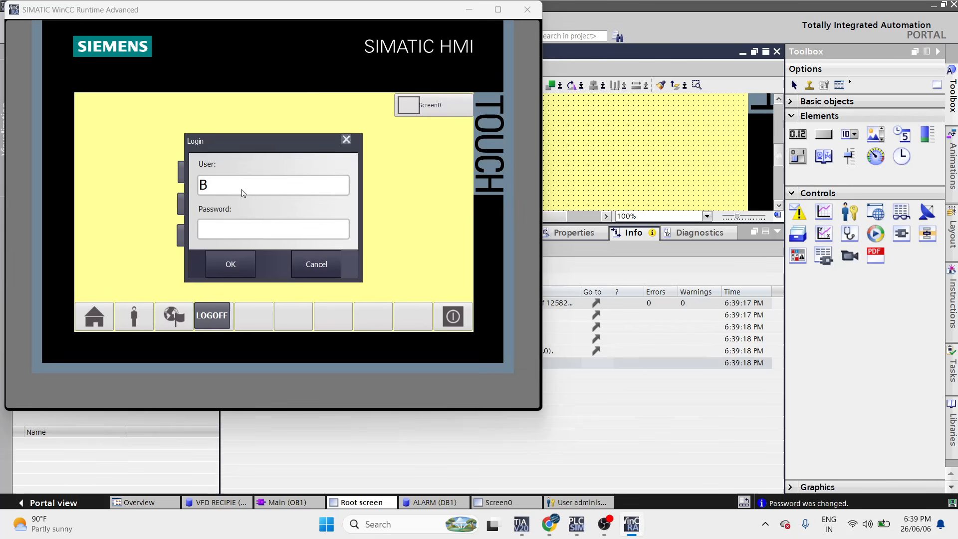
left_click(257, 230)
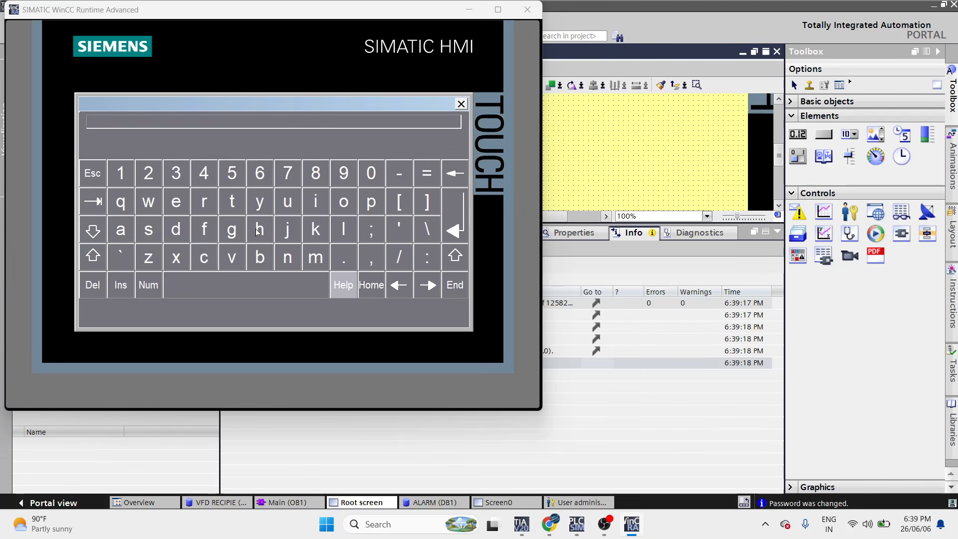
left_click(125, 174)
left_click(150, 176)
left_click(177, 176)
left_click(204, 176)
left_click(455, 230)
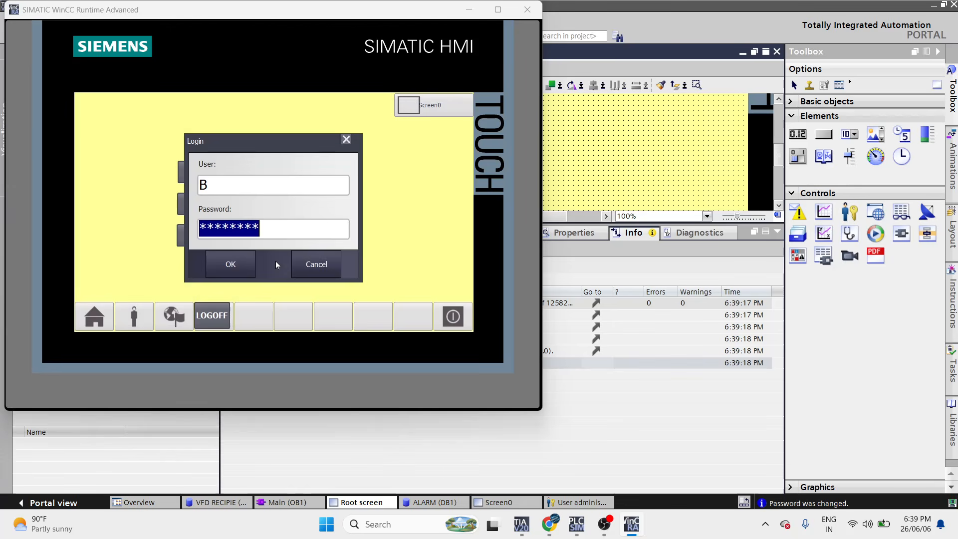
left_click(230, 264)
- Operate START as the logged-in user, then press STOP and close its login prompt
left_click(219, 169)
left_click(228, 178)
left_click(229, 178)
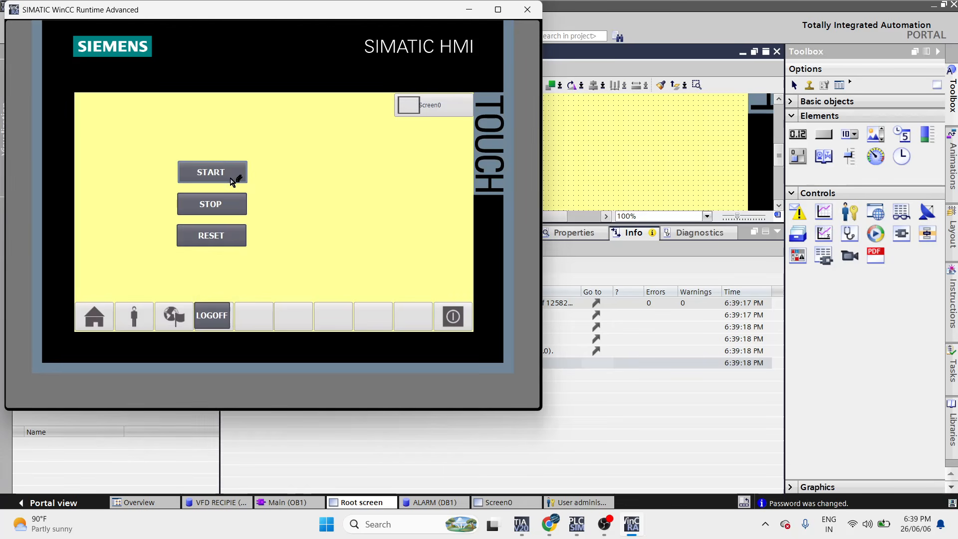
left_click(238, 206)
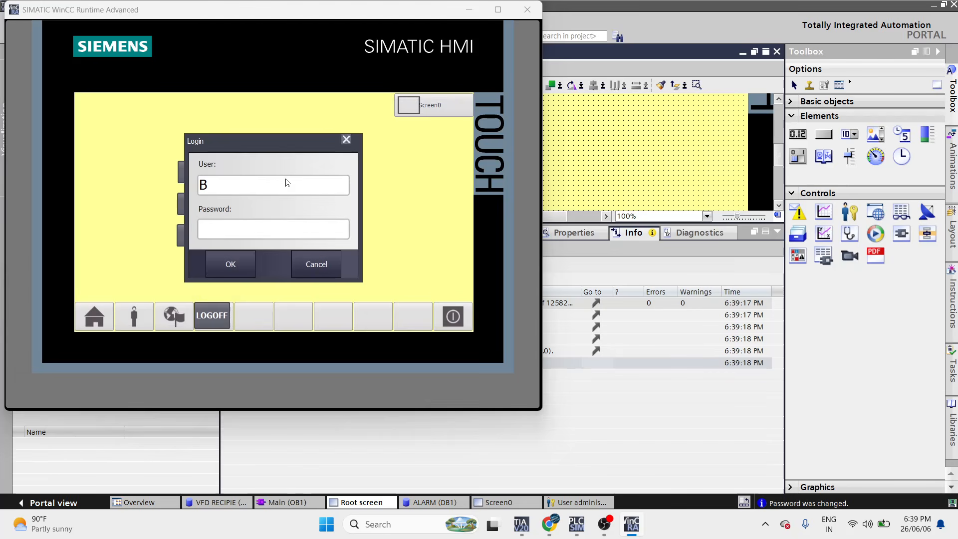
left_click(347, 139)
- Switch screens, retry START and STOP, dismiss the login request, and close the runtime
left_click(440, 106)
left_click(109, 104)
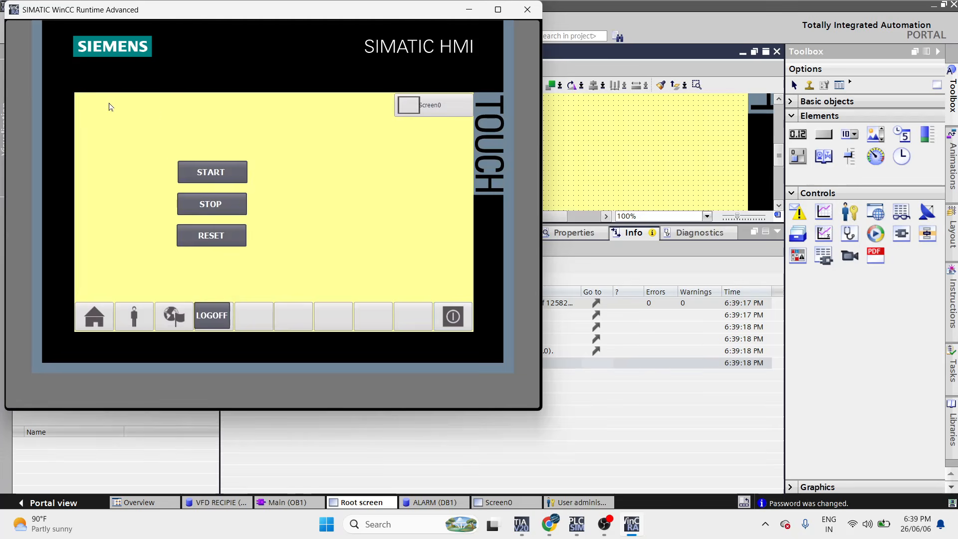
left_click(214, 169)
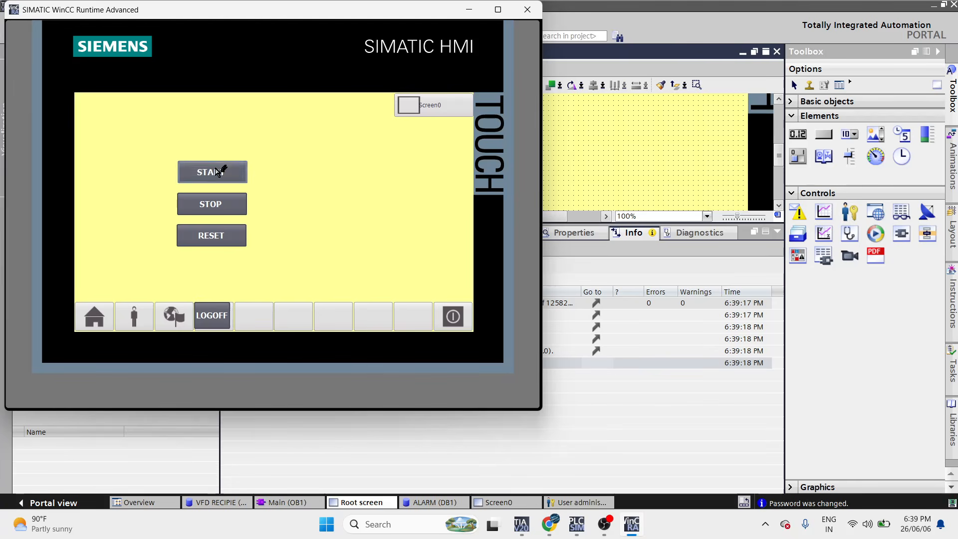
left_click(460, 106)
left_click(121, 103)
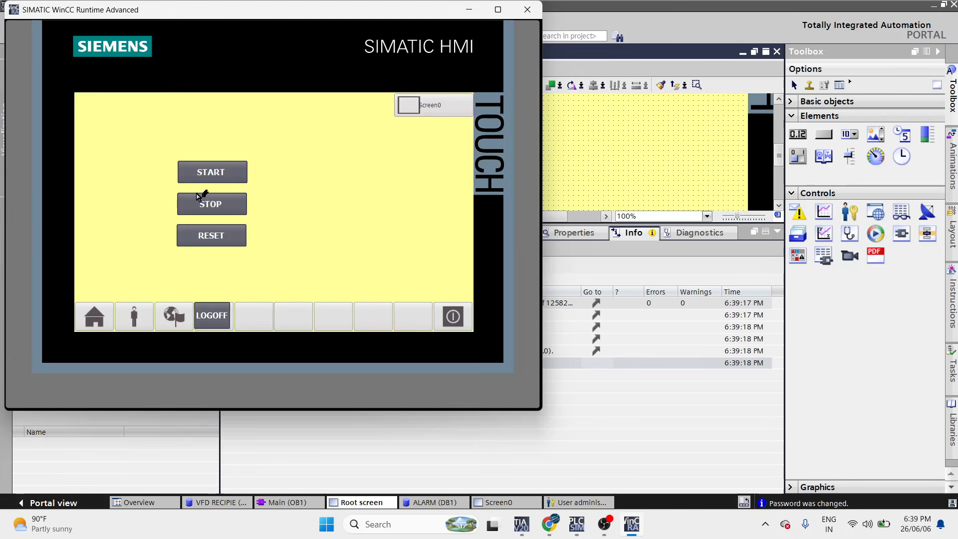
left_click(204, 199)
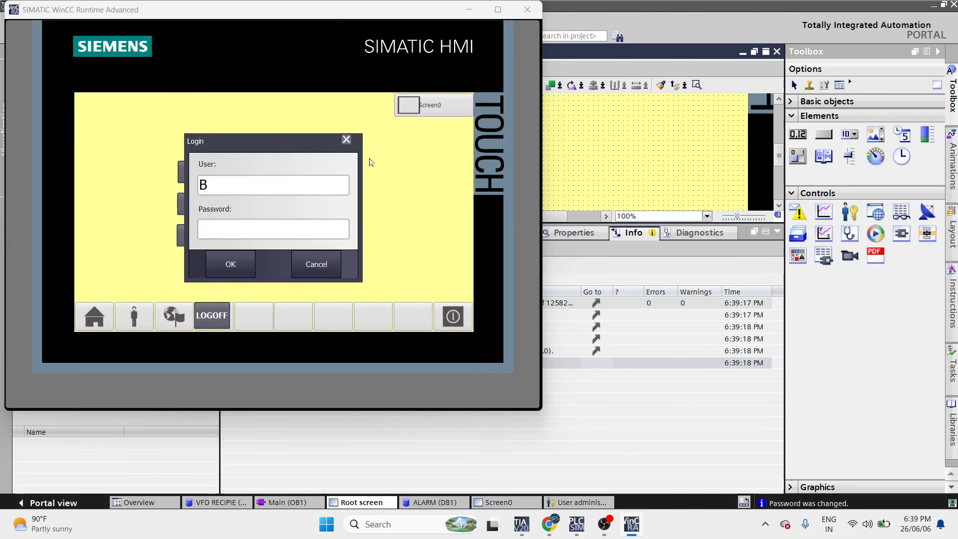
left_click(346, 140)
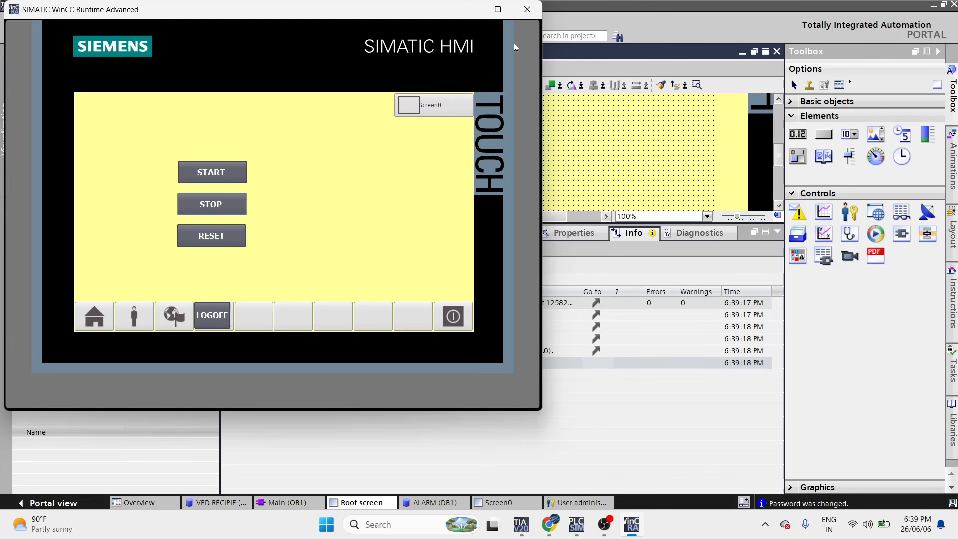
left_click(528, 12)
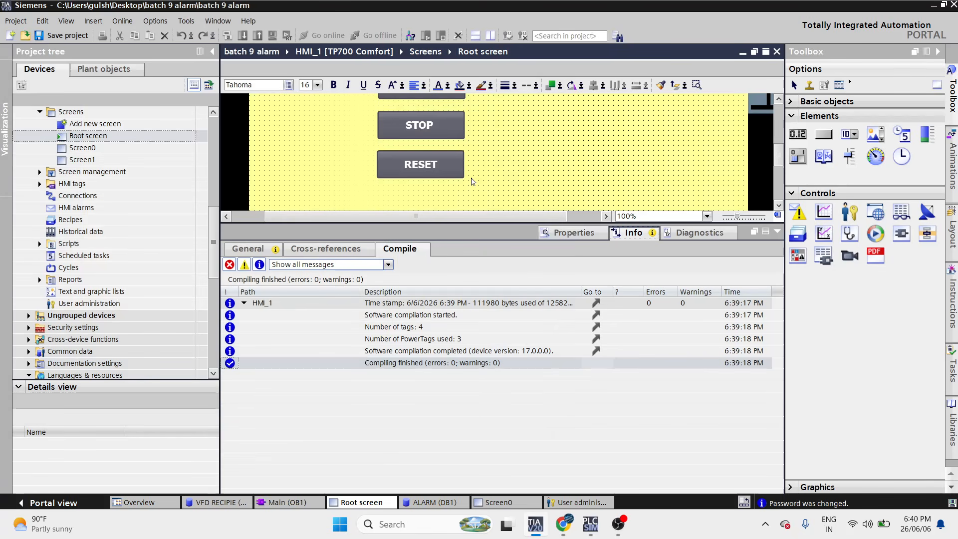
- Open the User administration editor and enlarge the users table
double_click(122, 291)
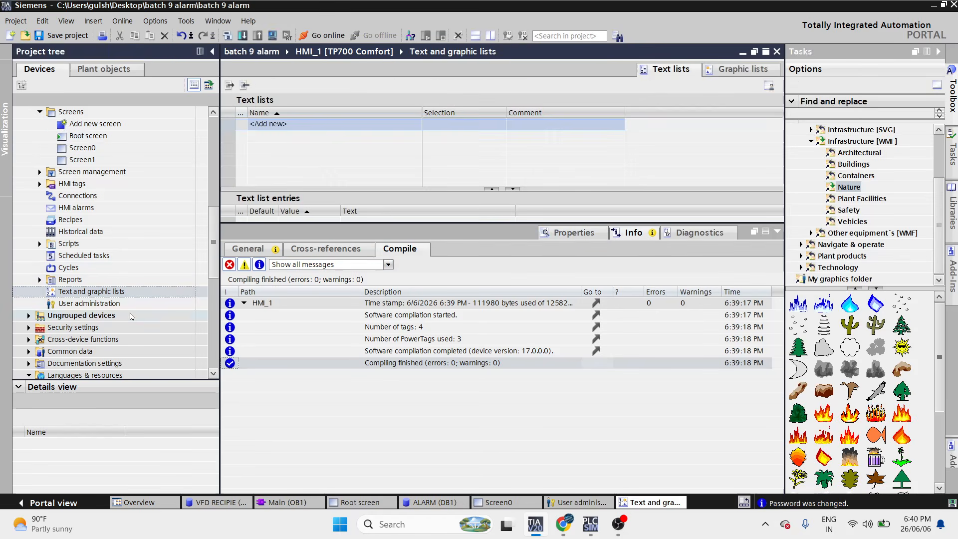
left_click(743, 69)
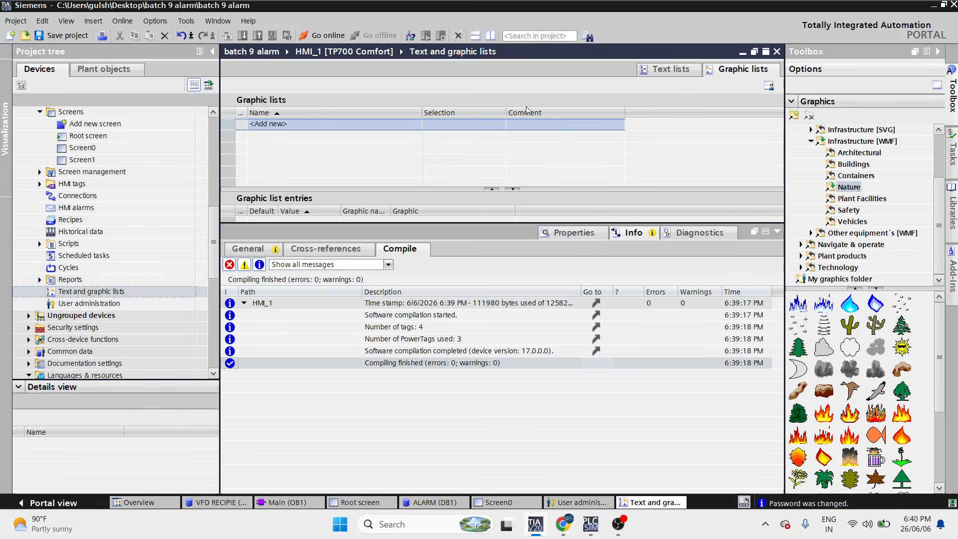
double_click(89, 303)
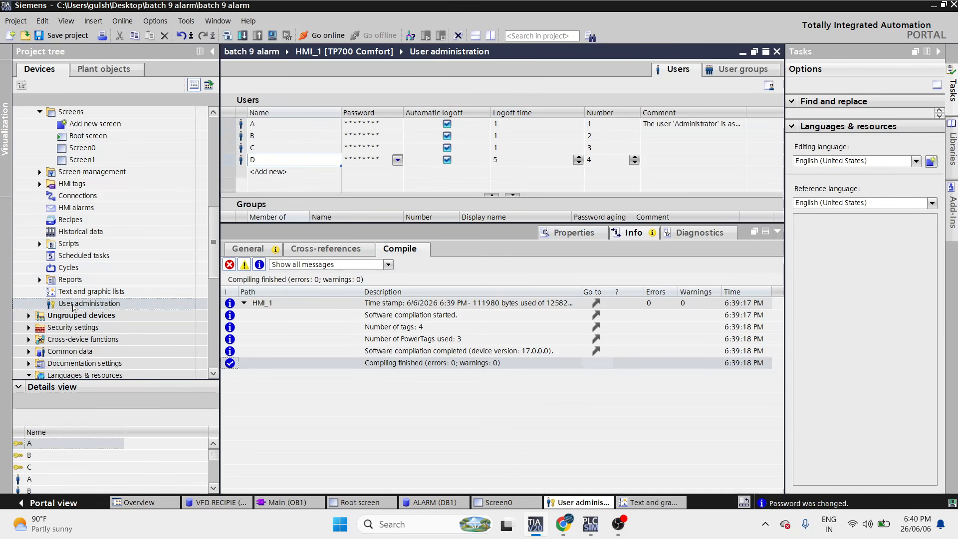
left_click_drag(421, 195, 432, 245)
- Rename the first two users from single letters to their full names
left_click(289, 124)
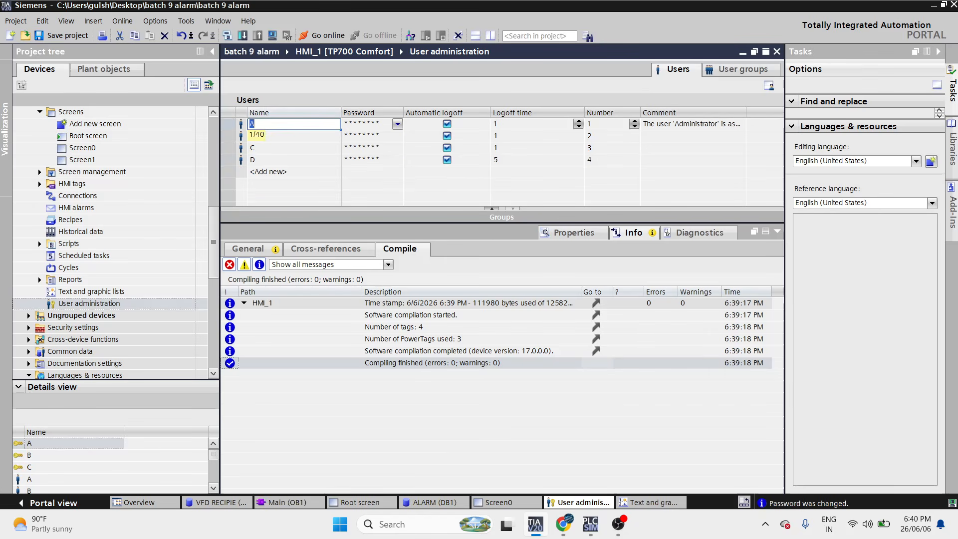
type("ATUL")
key("Return")
left_click(283, 139)
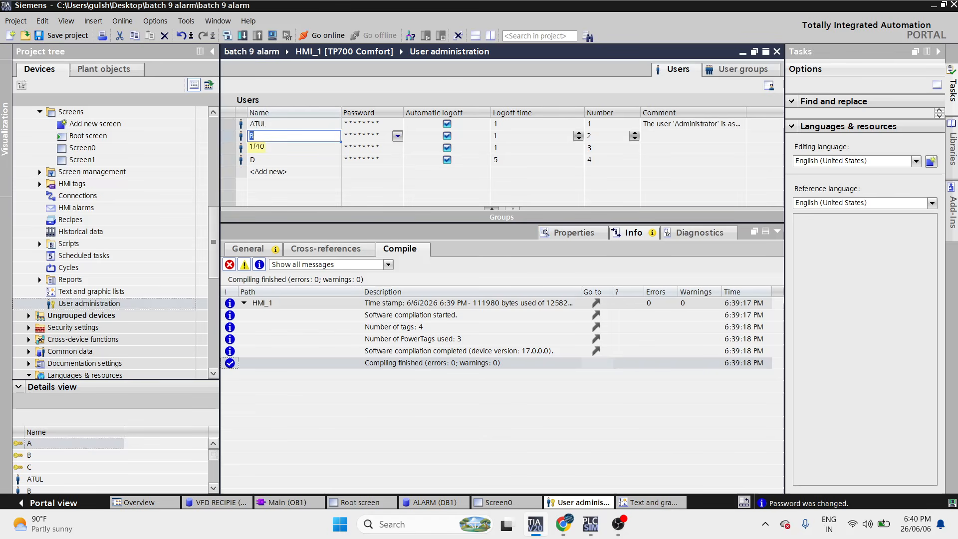
type("OY")
key("Return")
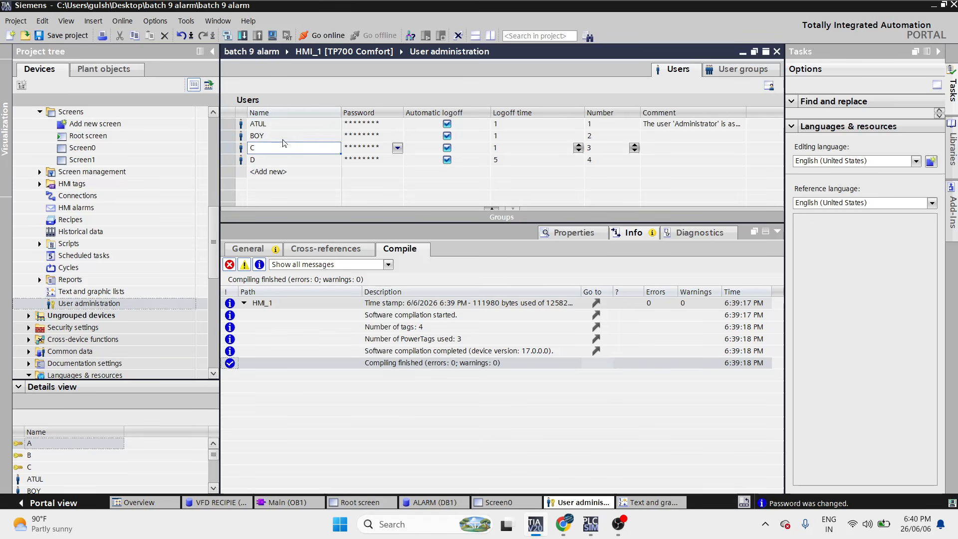
- Rename the third and fourth users to their full names and start the simulation
left_click(283, 145)
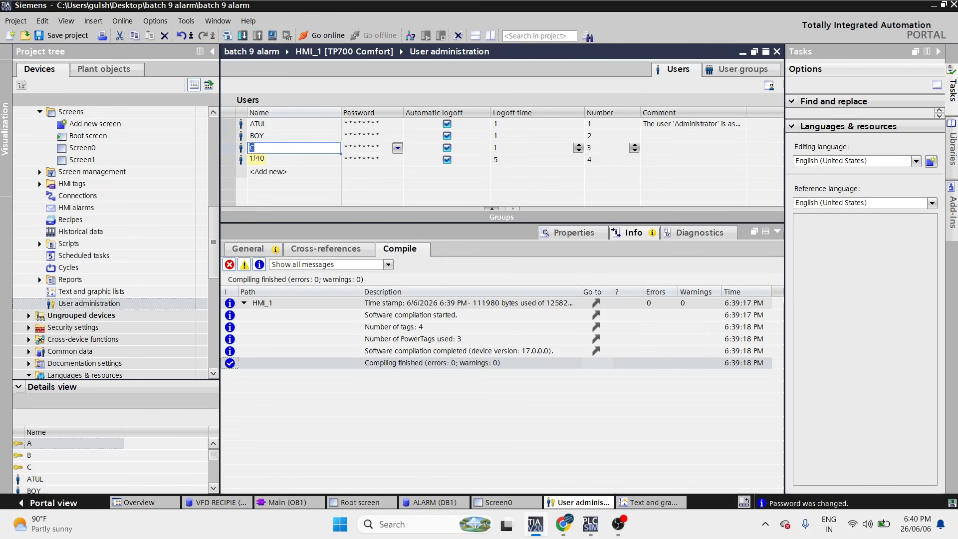
type("HAKRDHAR")
left_click(295, 160)
type("D")
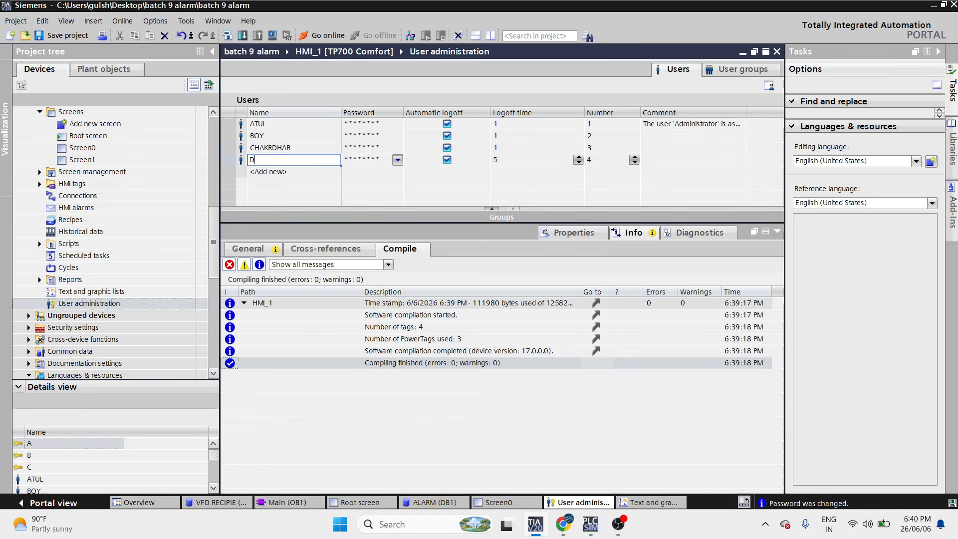
type("INESH")
left_click(292, 127)
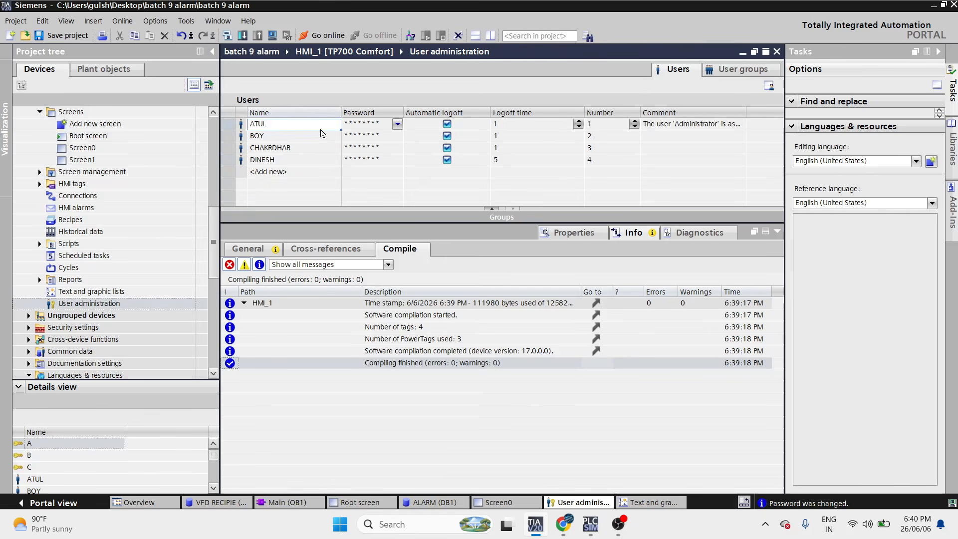
left_click(272, 35)
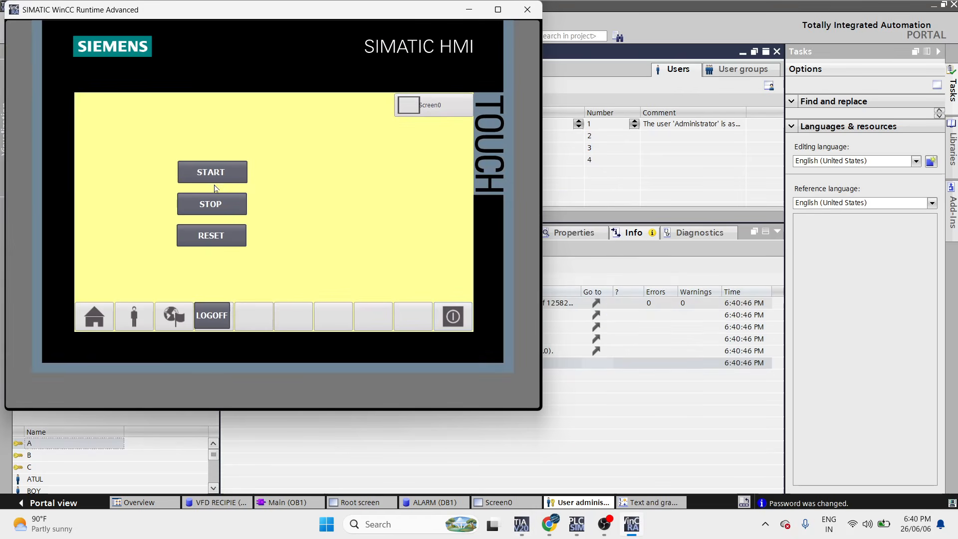
- Request Screen0 and enter the renamed first user's name in the login prompt
left_click(431, 106)
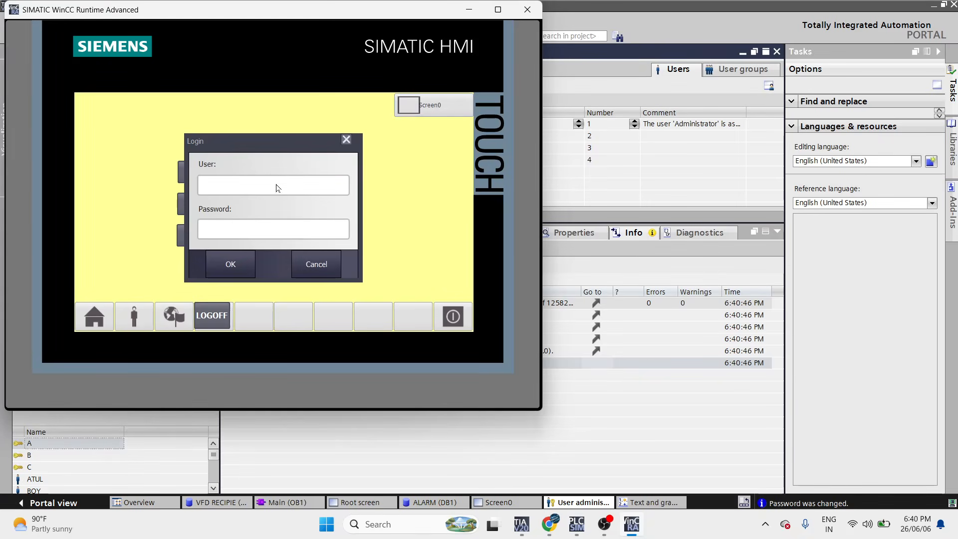
left_click(277, 188)
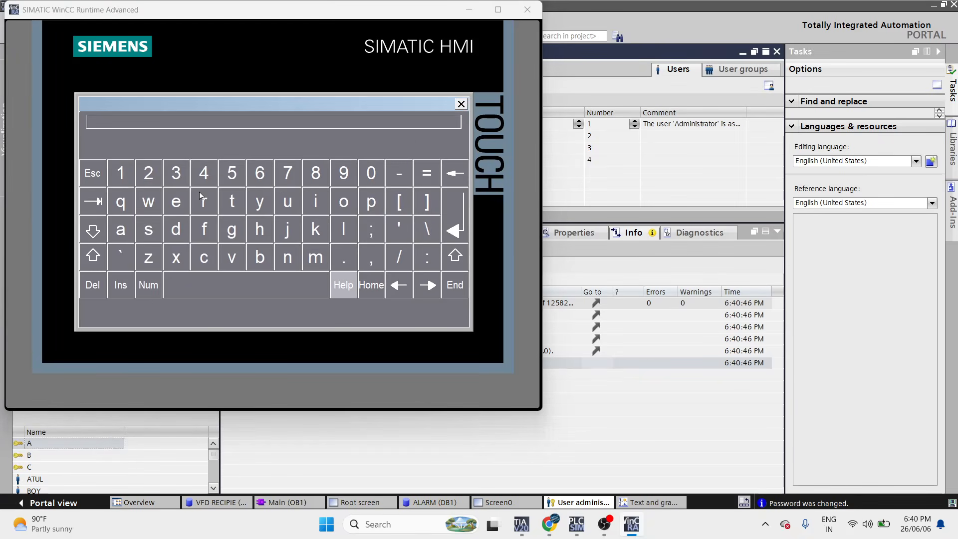
left_click(97, 231)
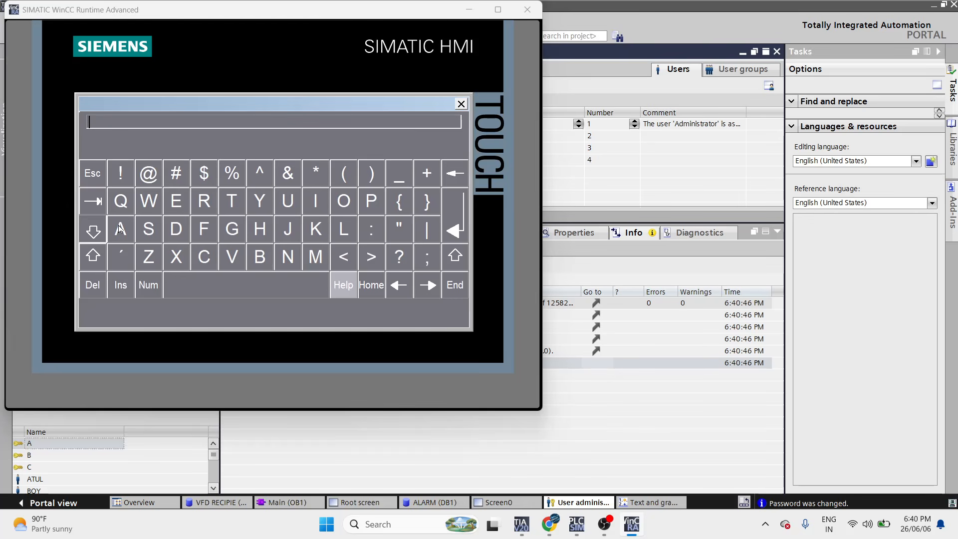
left_click(120, 228)
left_click(232, 200)
left_click(288, 201)
left_click(348, 232)
left_click(454, 231)
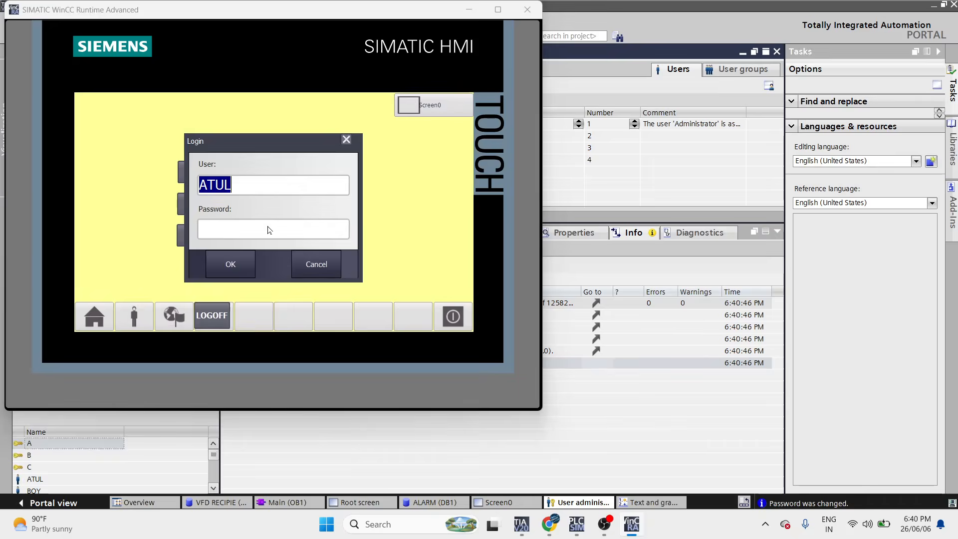
- Enter the user's password and submit the login
left_click(270, 225)
left_click(119, 173)
left_click(145, 172)
left_click(168, 174)
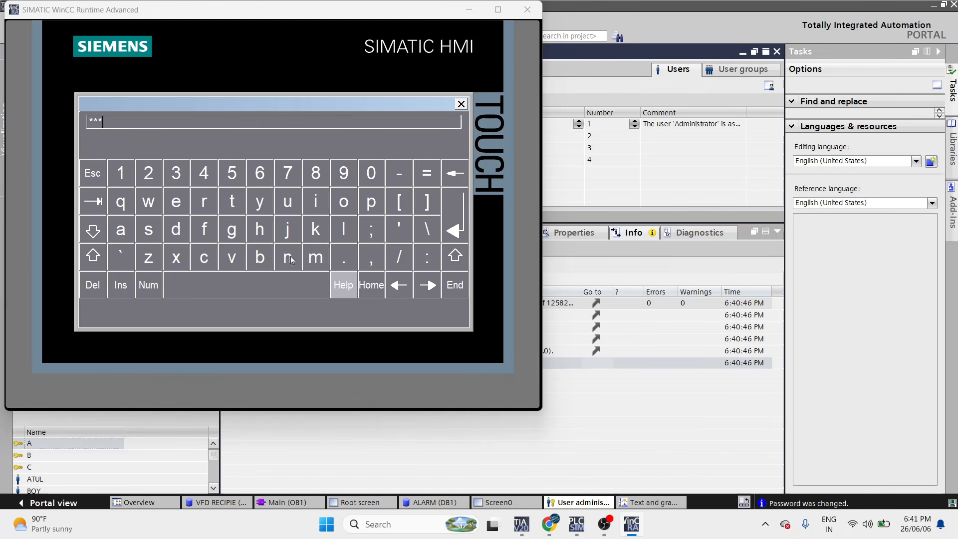
left_click(462, 209)
left_click(230, 263)
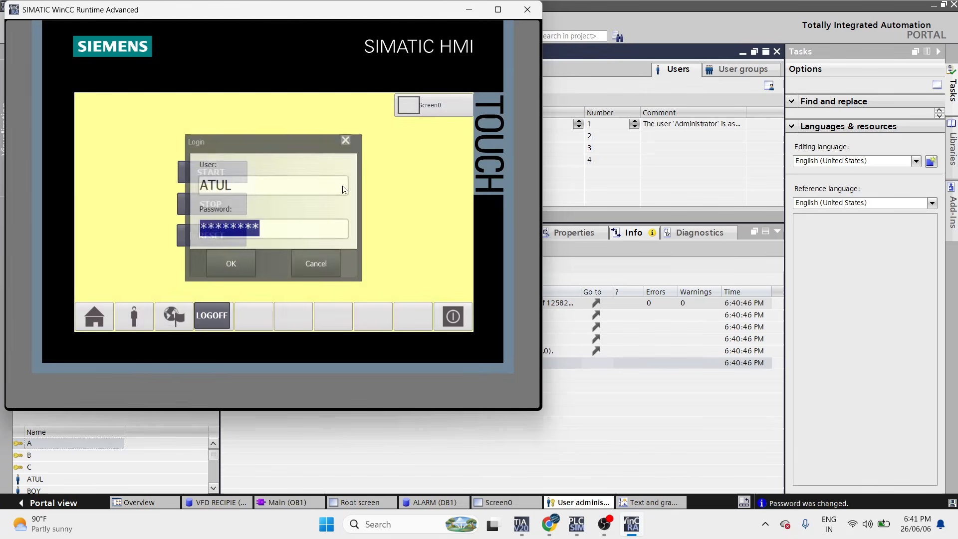
- Open Screen1, return to Screen0, and log the user off with LOGOFF
left_click(439, 105)
left_click_drag(362, 21, 757, 90)
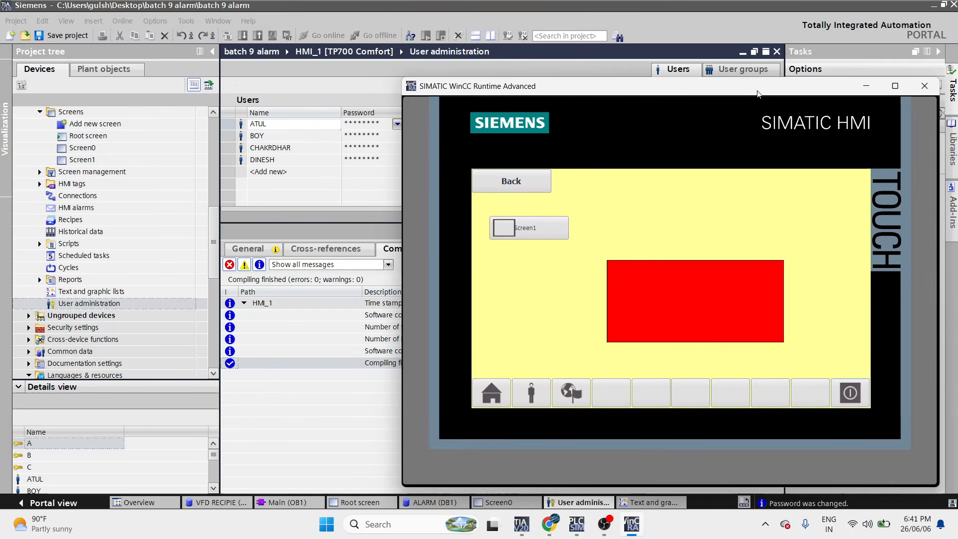
left_click(547, 179)
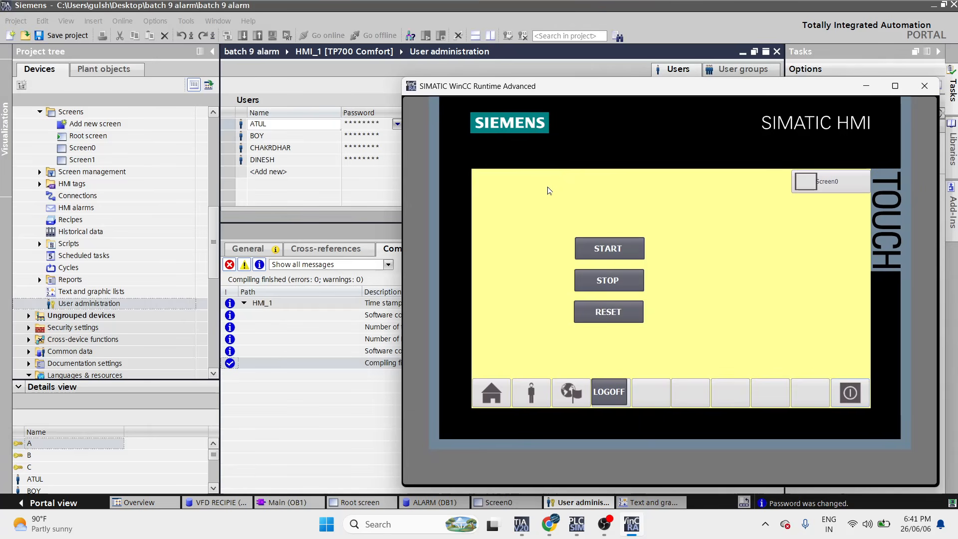
left_click(622, 392)
- Request Screen0 again and enter the old user name A
left_click(818, 179)
left_click(668, 260)
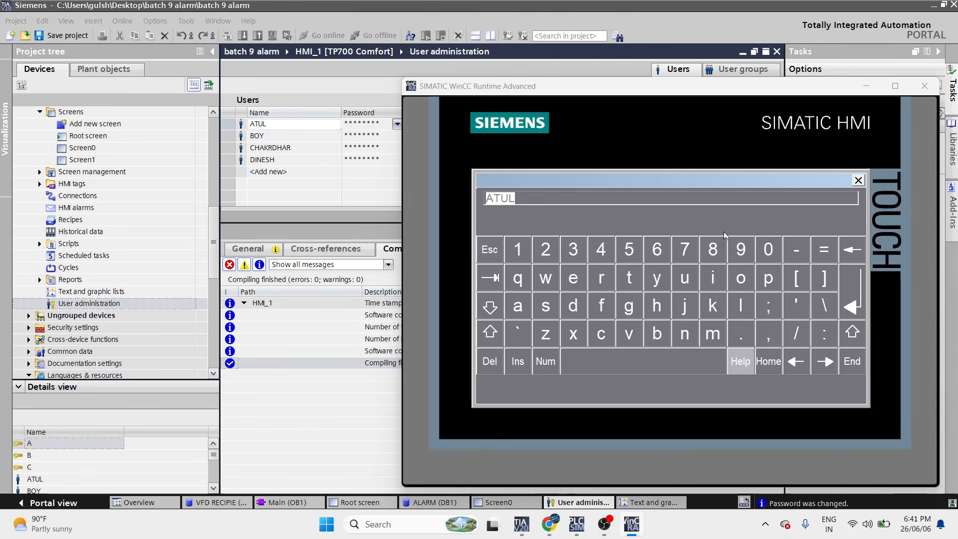
left_click(654, 196)
left_click(859, 180)
type("A")
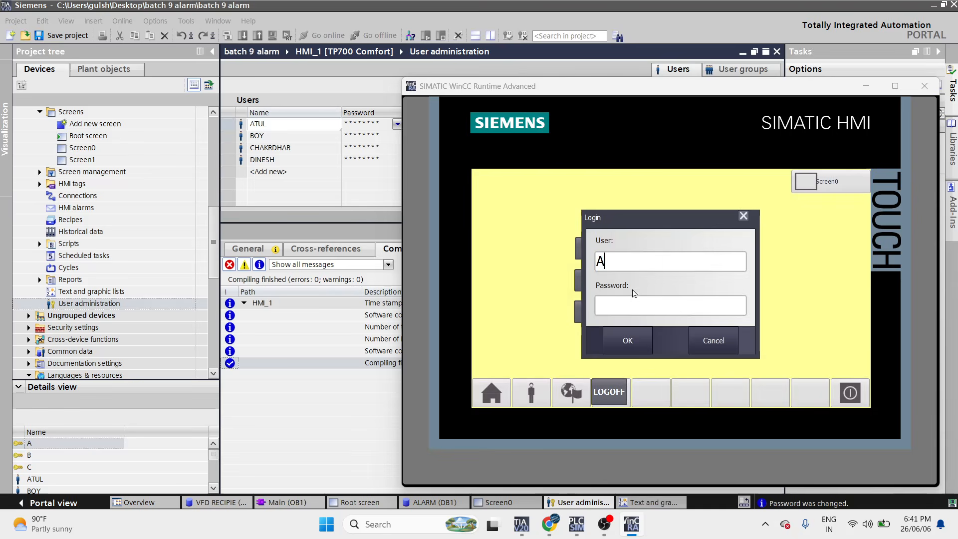
- Enter the password, see login as A rejected, dismiss it and close the runtime
left_click(640, 307)
left_click(521, 252)
left_click(535, 250)
left_click(573, 250)
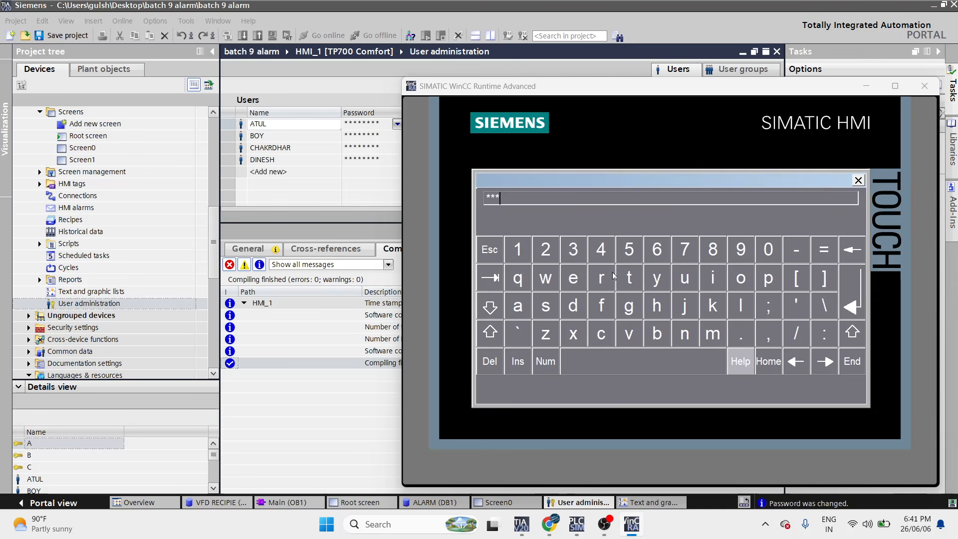
left_click(857, 286)
left_click(635, 348)
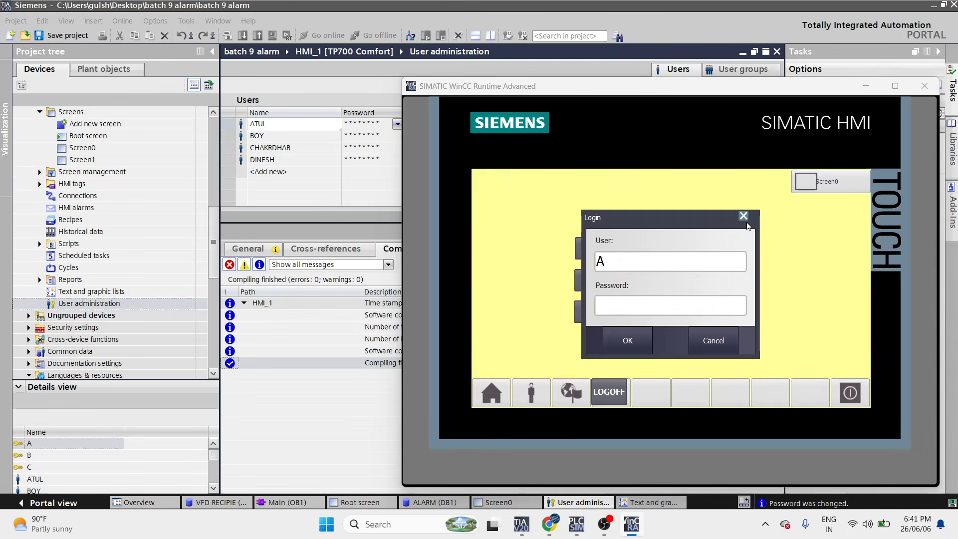
left_click(744, 216)
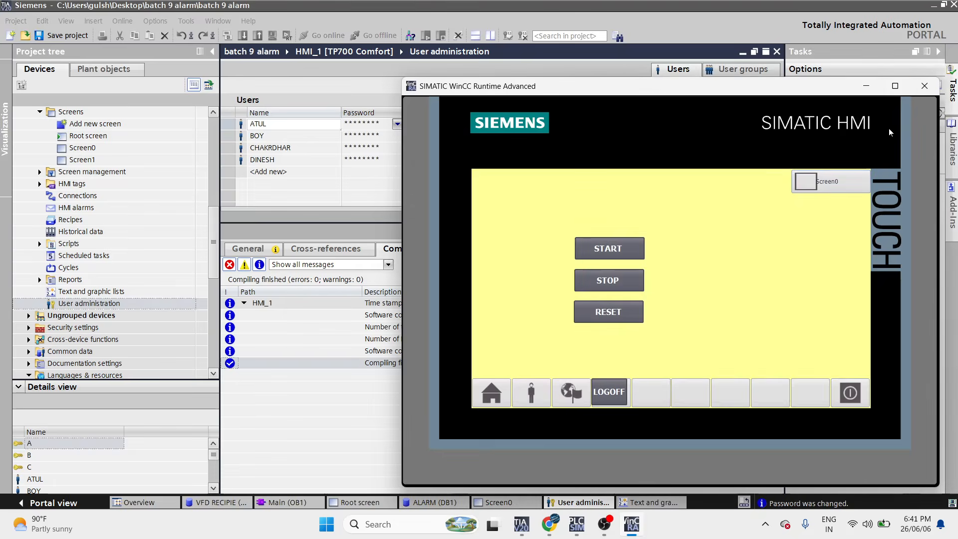
left_click(924, 87)
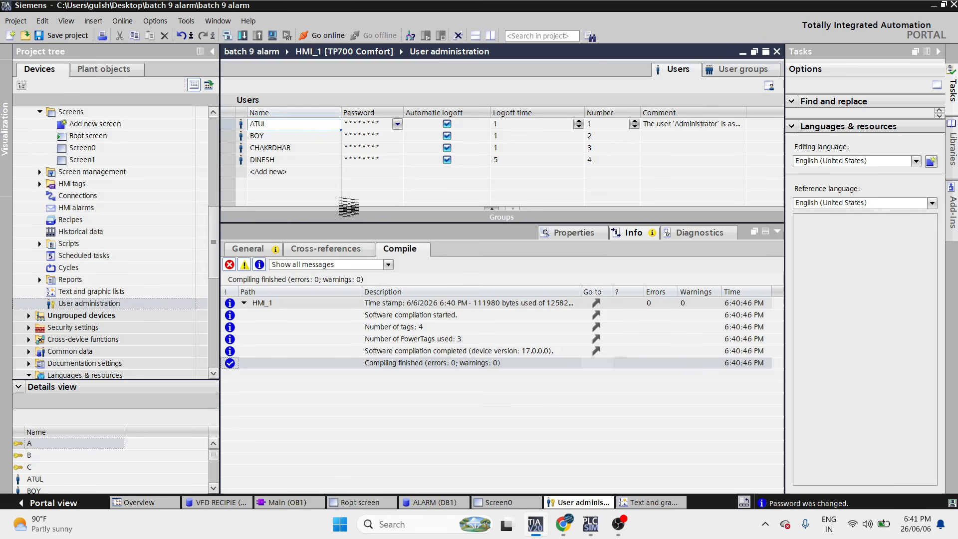
- Check the users' group assignments, then recompile and start the runtime simulation
left_click(385, 223)
left_click(295, 162)
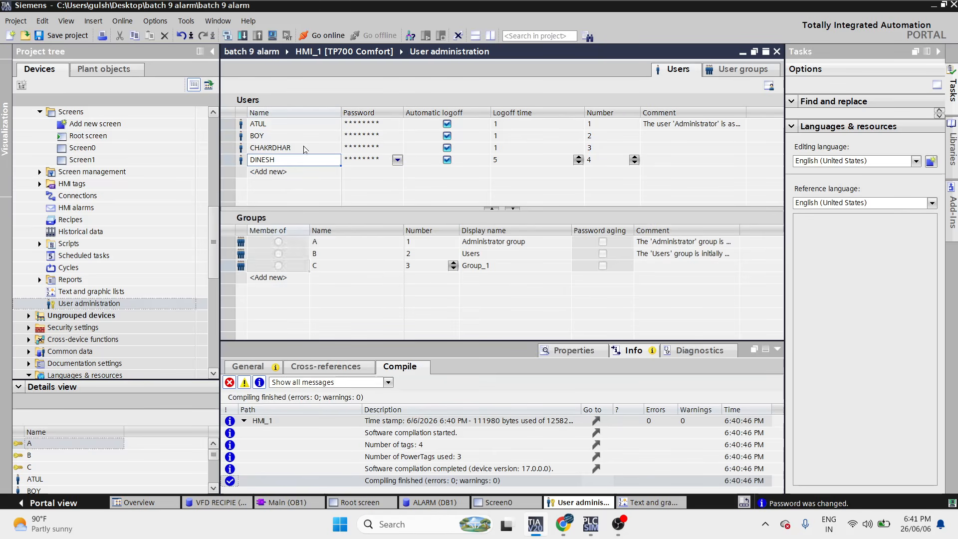
left_click(304, 150)
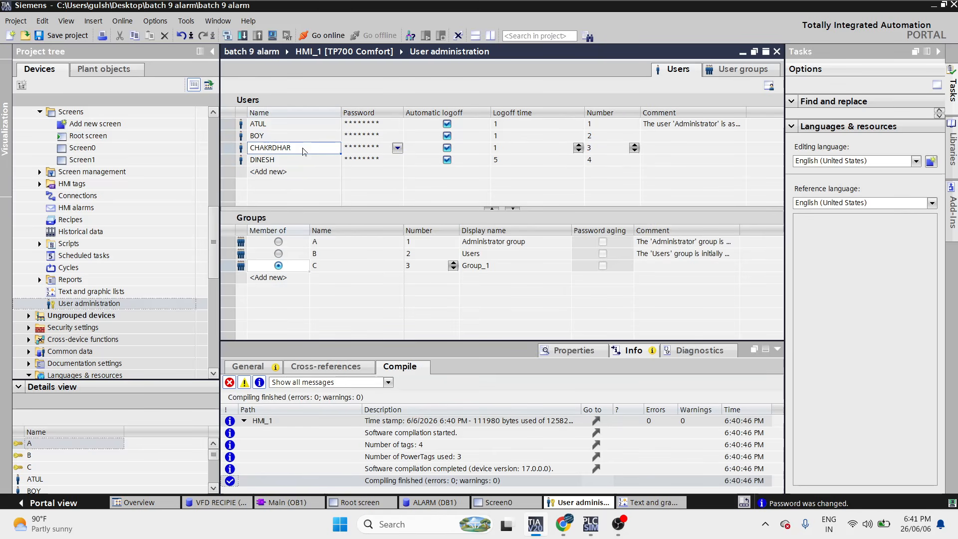
left_click(304, 158)
left_click(305, 147)
left_click(272, 35)
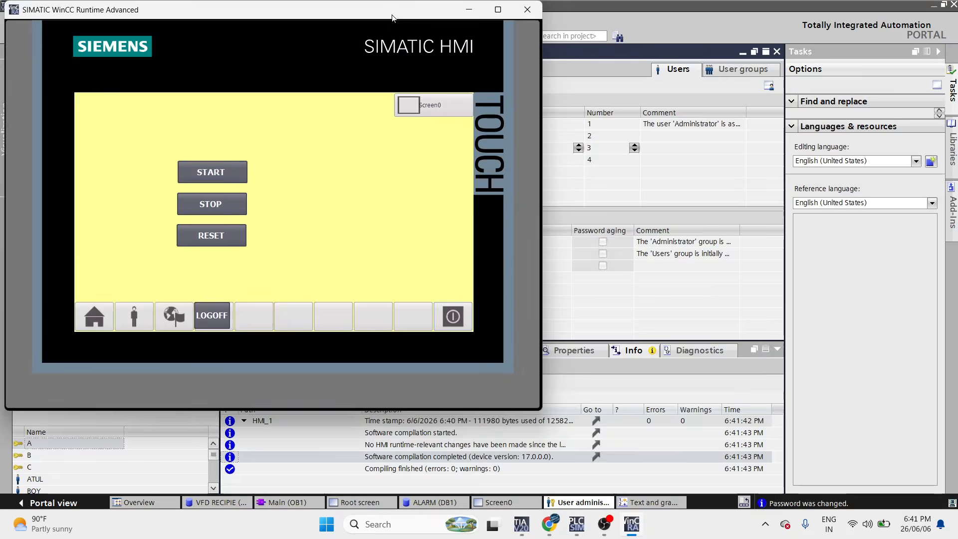
- Request a screen change and log in as the fourth user with name and password
left_click_drag(391, 14, 754, 59)
left_click(786, 152)
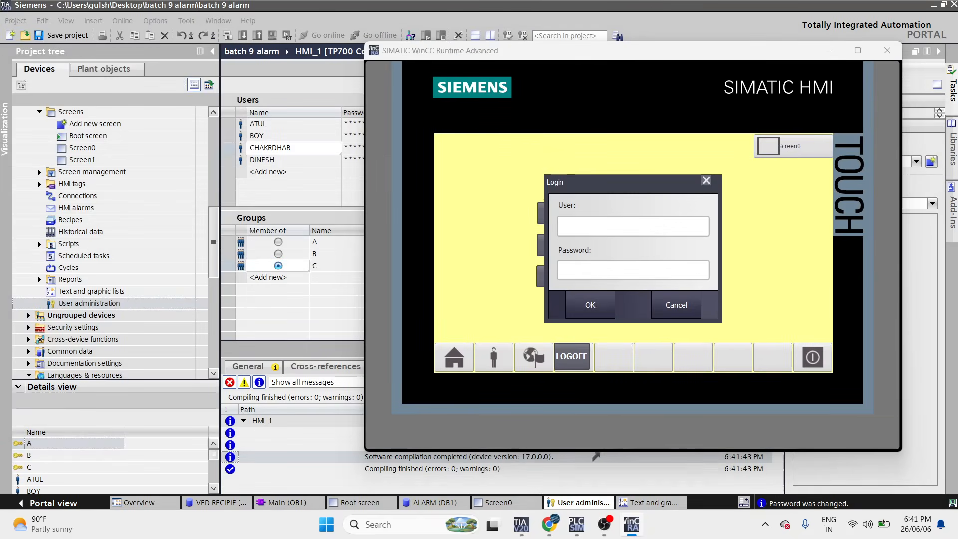
left_click(618, 222)
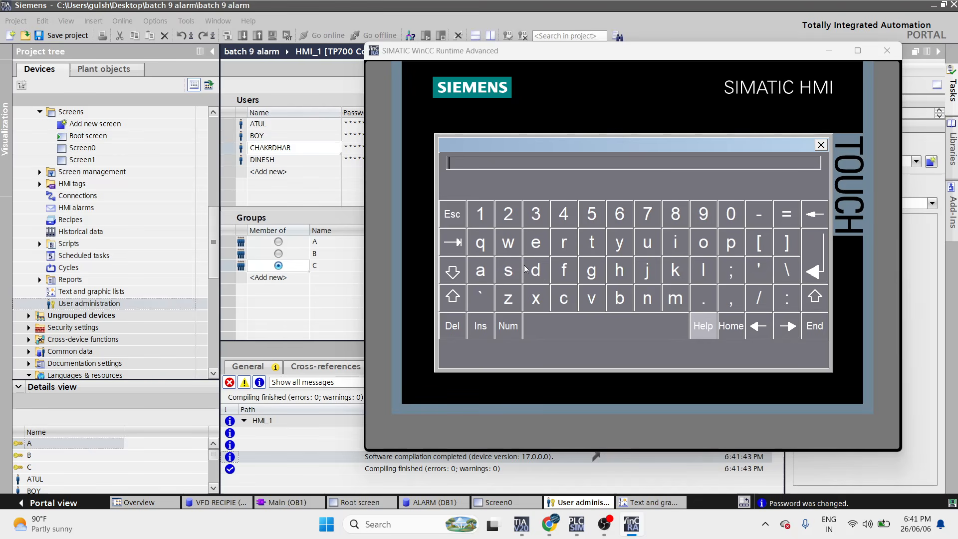
left_click(824, 145)
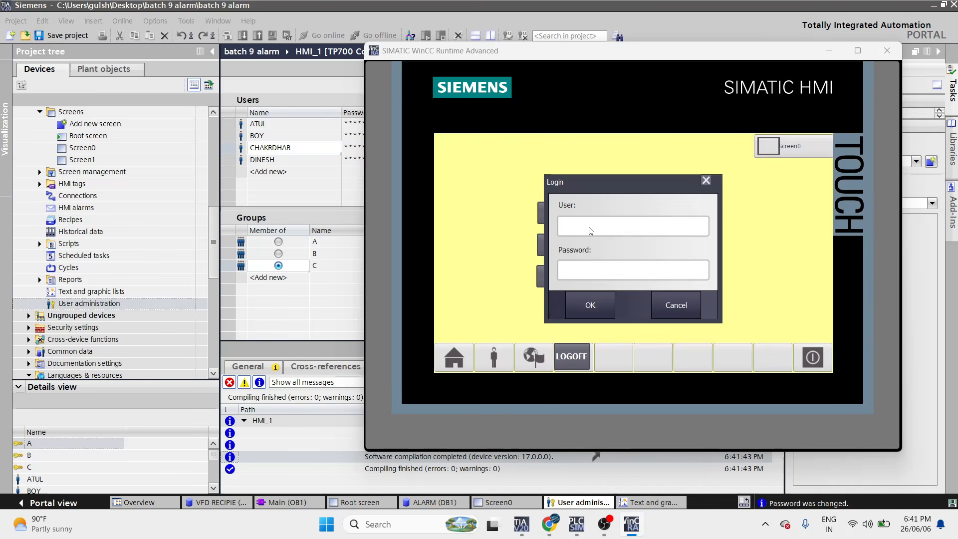
type("DINESH")
left_click(587, 273)
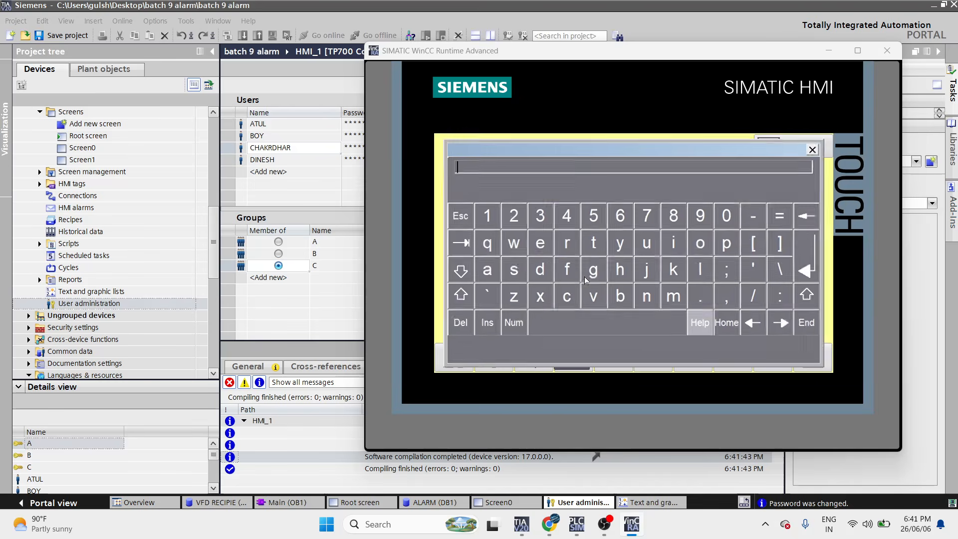
left_click(821, 145)
type("******")
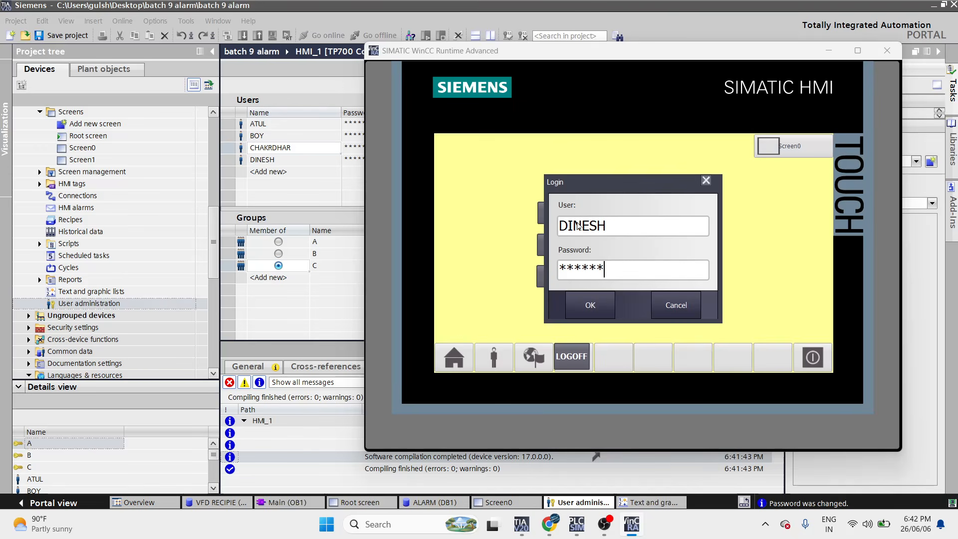
left_click(590, 304)
- Switch between Screen1 and the start screen three times
left_click(821, 147)
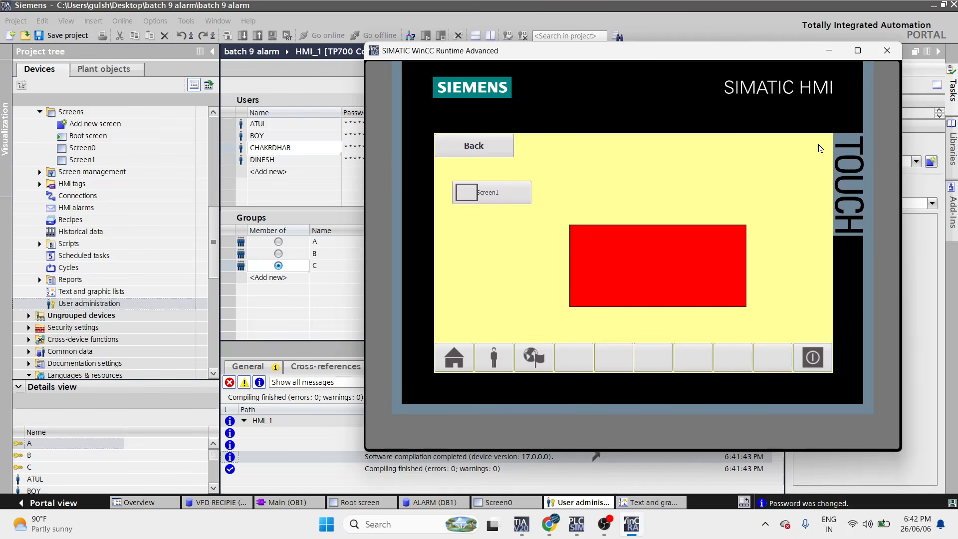
left_click(474, 150)
left_click(788, 148)
left_click(510, 154)
left_click(761, 147)
left_click(458, 141)
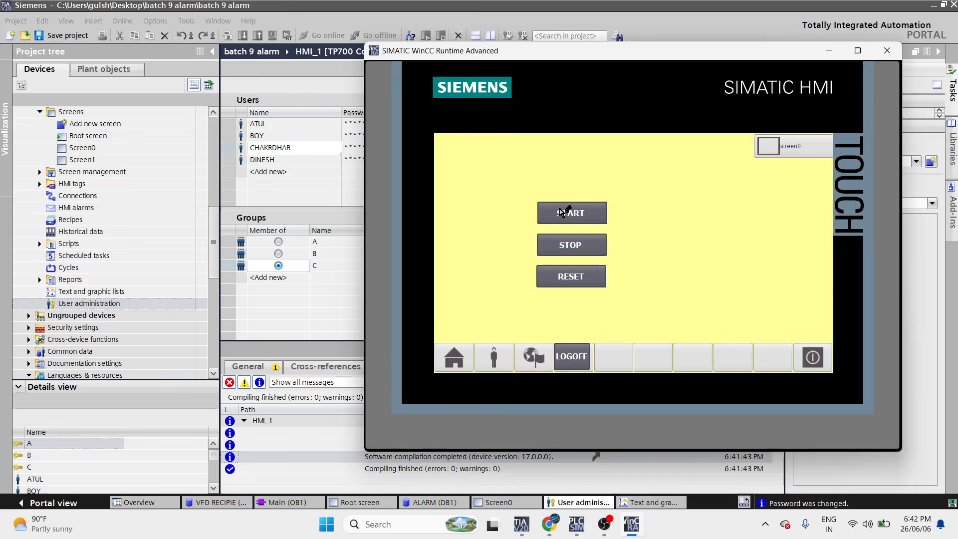
- Try the protected buttons including STOP, dismiss each login prompt, and request a screen change
left_click(565, 212)
left_click(705, 182)
left_click(601, 246)
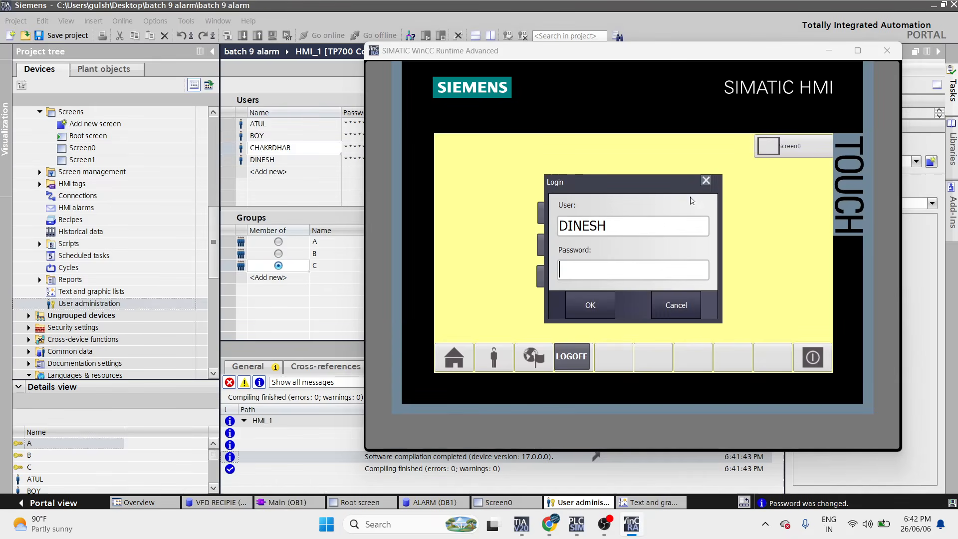
left_click(707, 180)
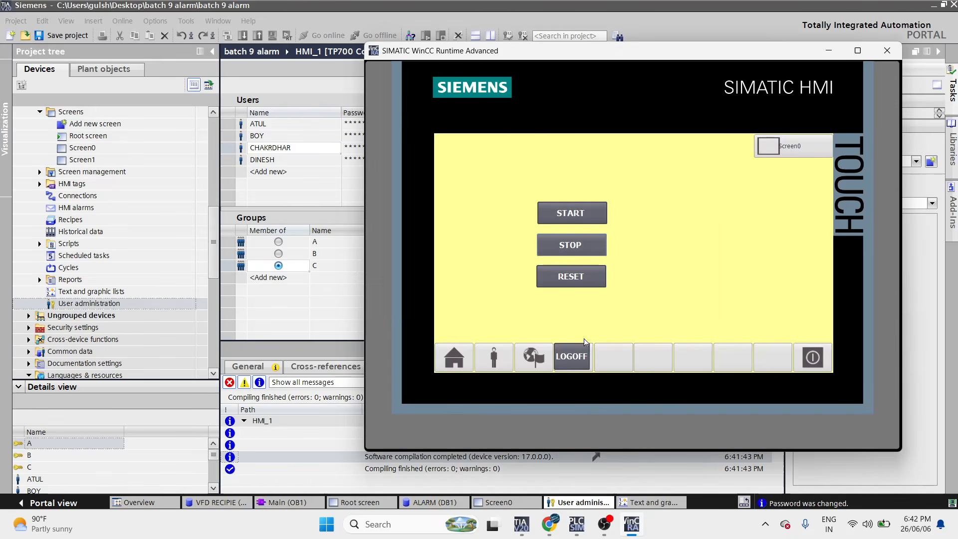
left_click(818, 145)
- Replace the user name with the Group_1 user's name, enter the password and log in
left_click(651, 235)
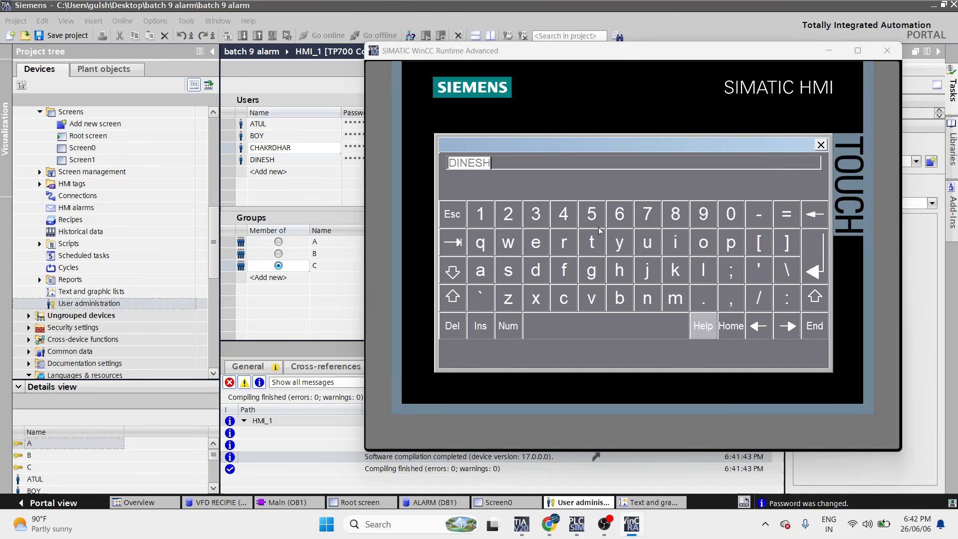
left_click(820, 145)
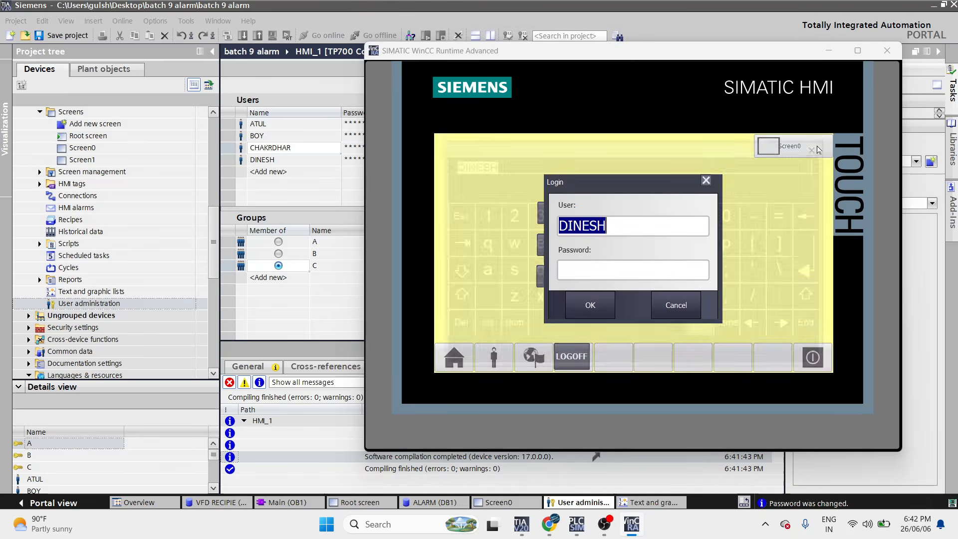
type("CHAK")
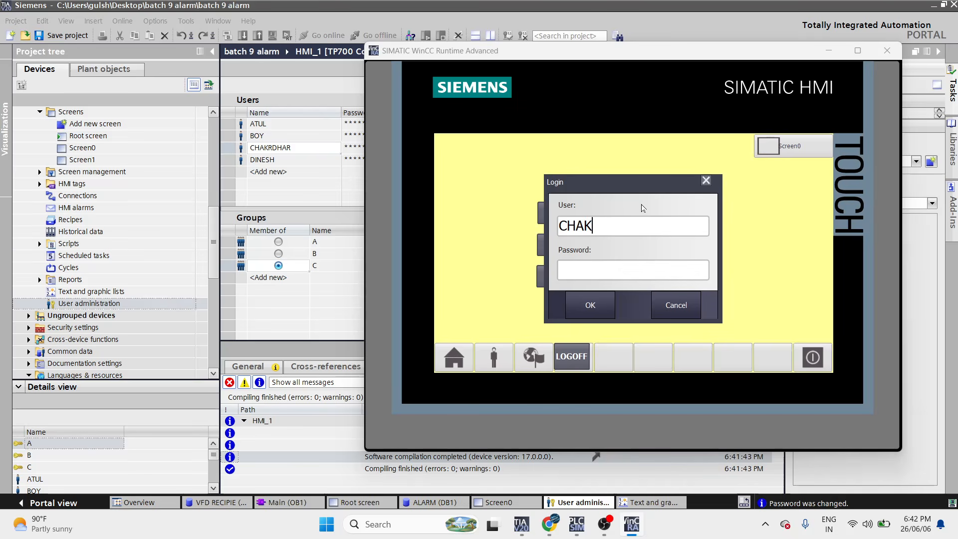
type("RD")
type("HAR")
left_click(606, 272)
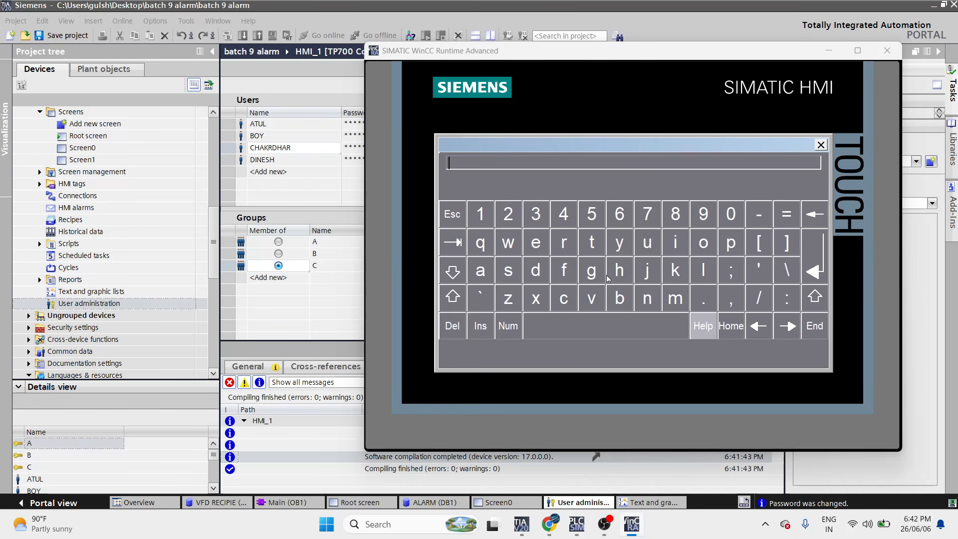
left_click(821, 145)
type("*****")
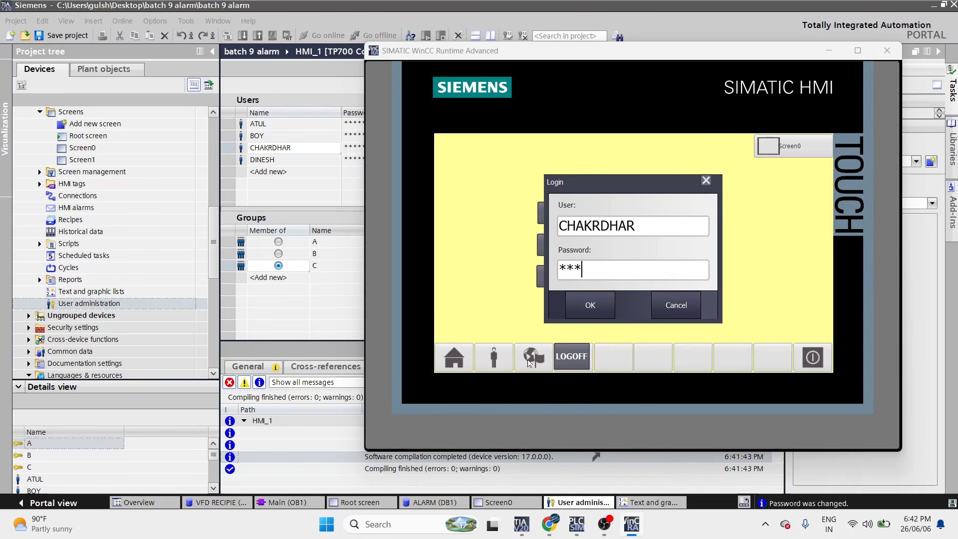
left_click(594, 311)
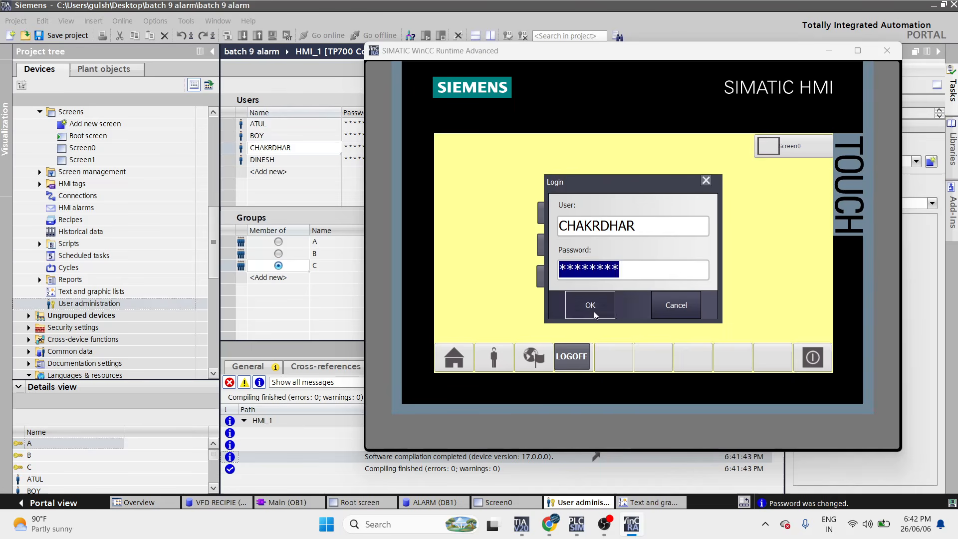
- Open Screen1, return to the start screen, and shut down the runtime
left_click(778, 150)
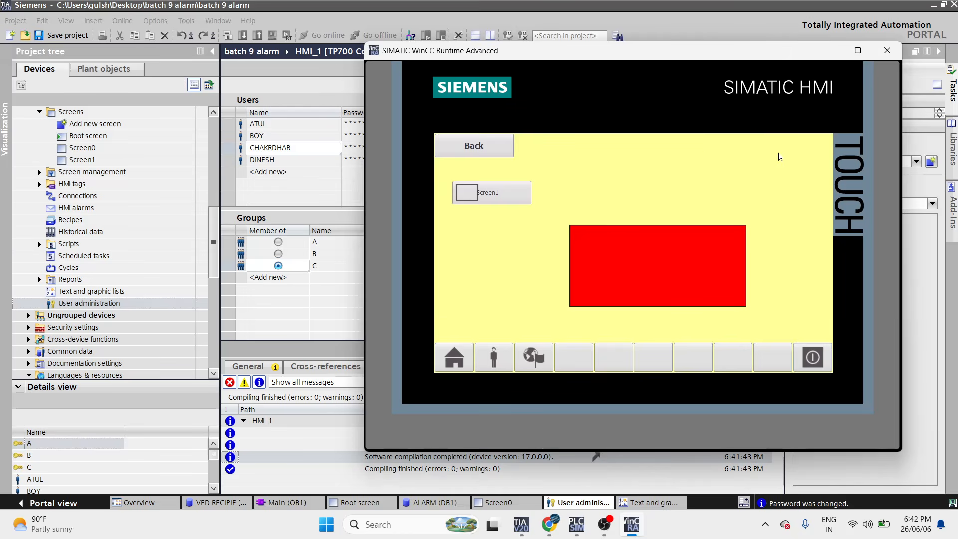
left_click(487, 147)
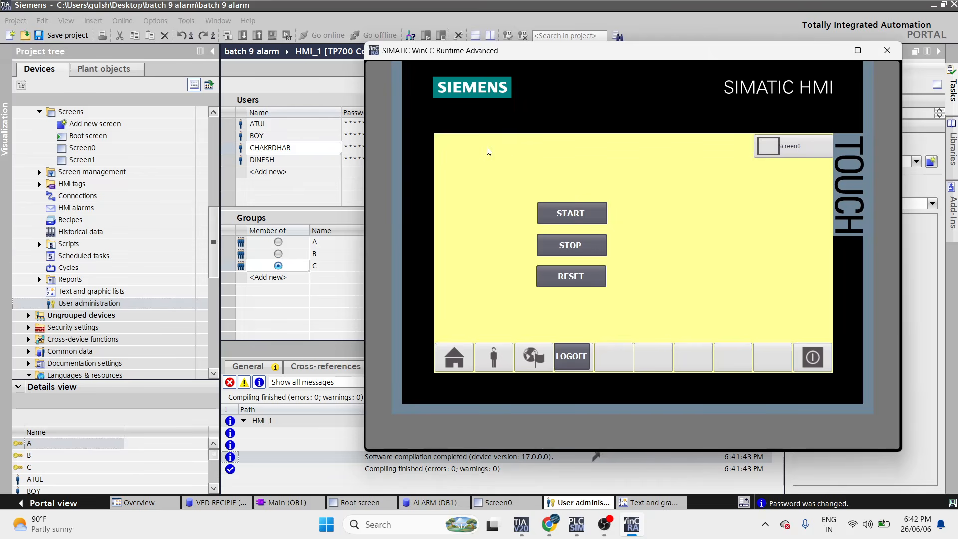
left_click(886, 51)
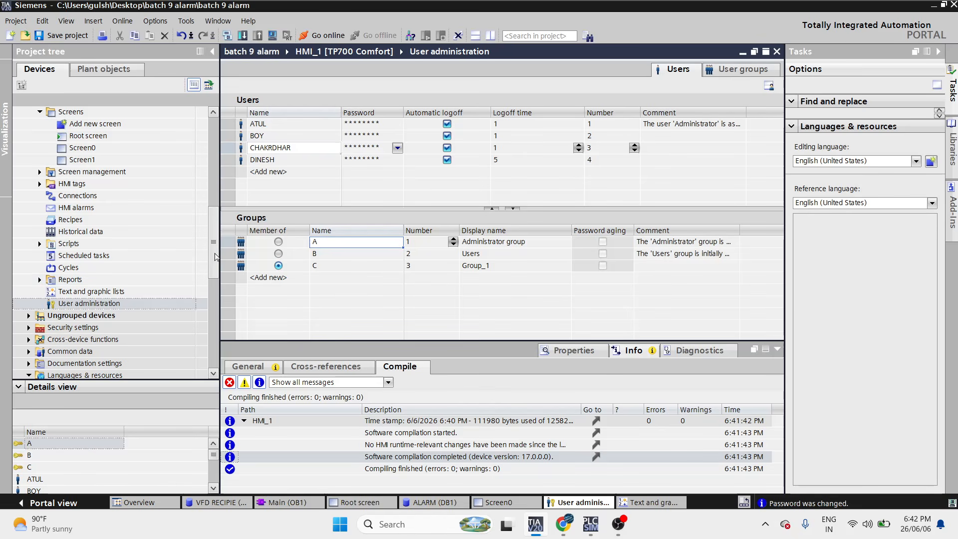
scroll(215, 257, "up", 4)
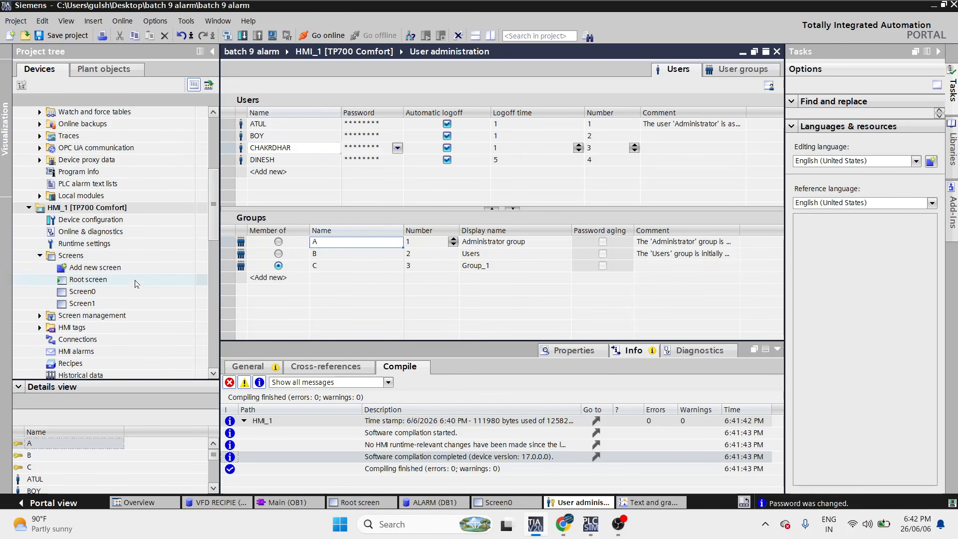
left_click(125, 292)
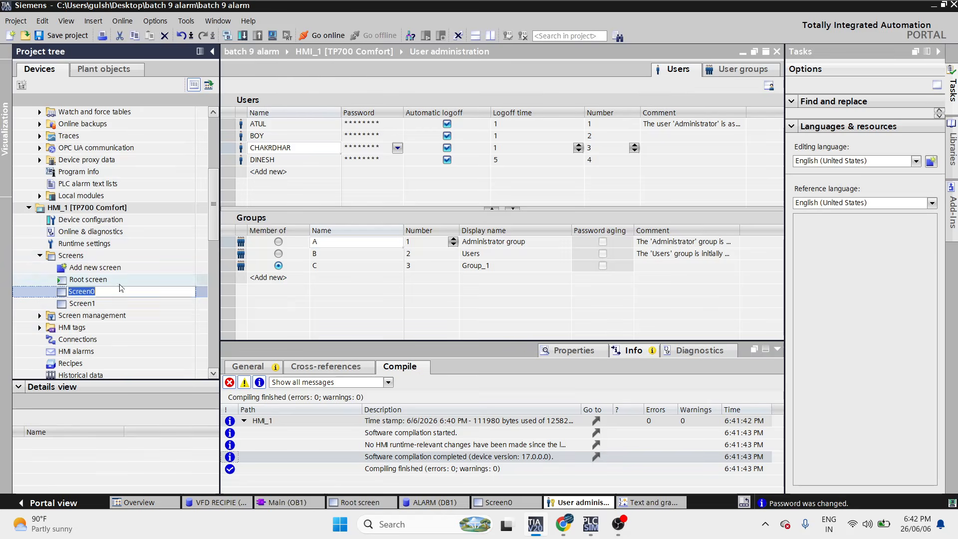
left_click(118, 284)
double_click(118, 285)
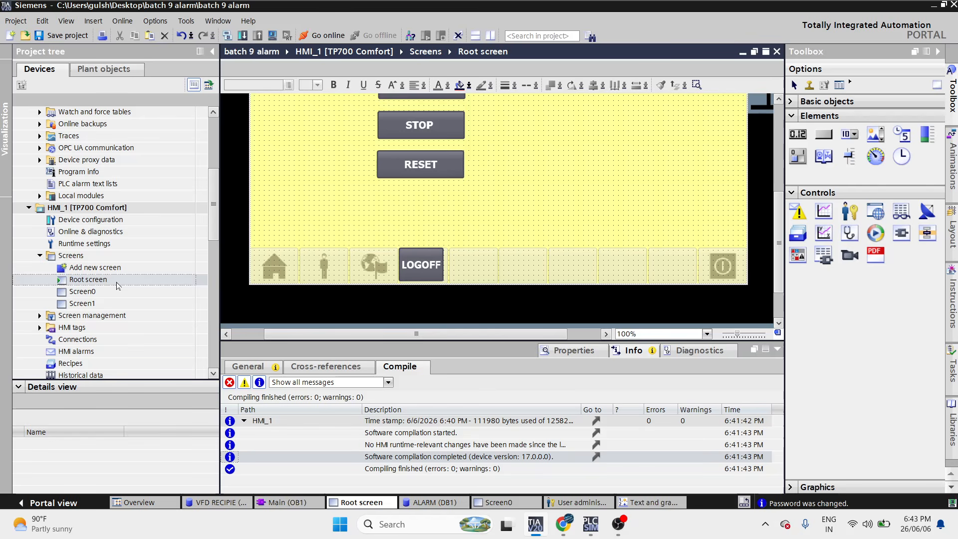
- Drag the editor splitter down to enlarge the Root screen editing area
left_click_drag(434, 342, 437, 417)
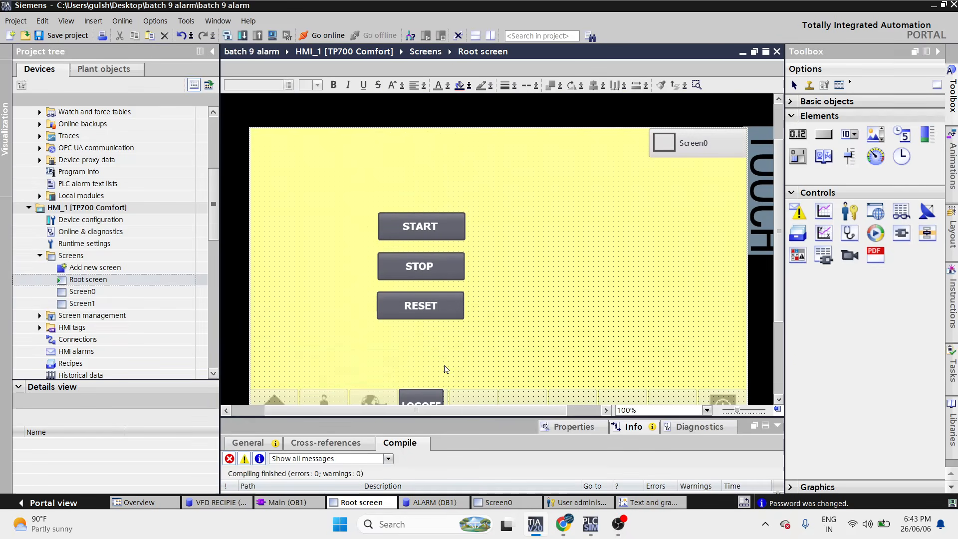
left_click(619, 524)
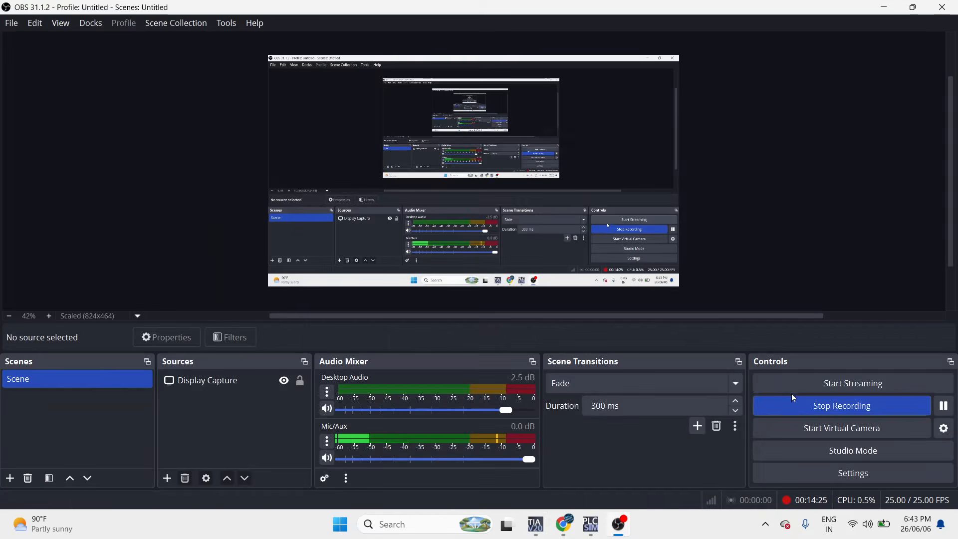